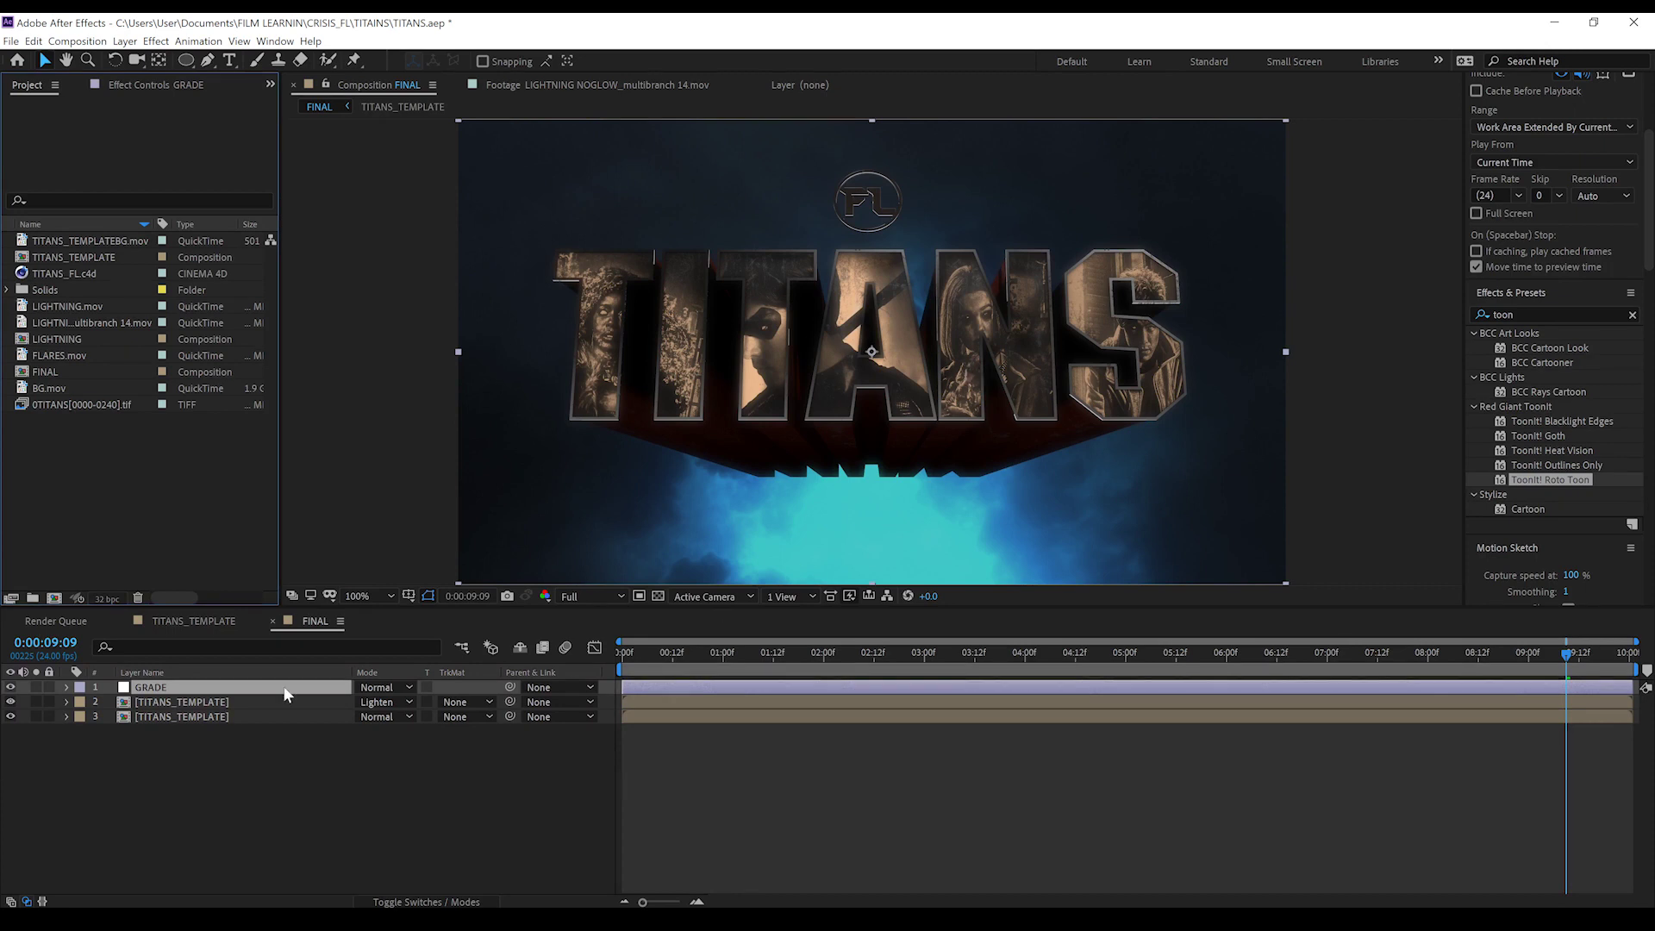
# - Open the TITANS_TEMPLATE composition and solo FLARES.mov and both LIGHTNING.mov layers in turn at 0:00:05:03 to examine them
pyautogui.click(190, 619)
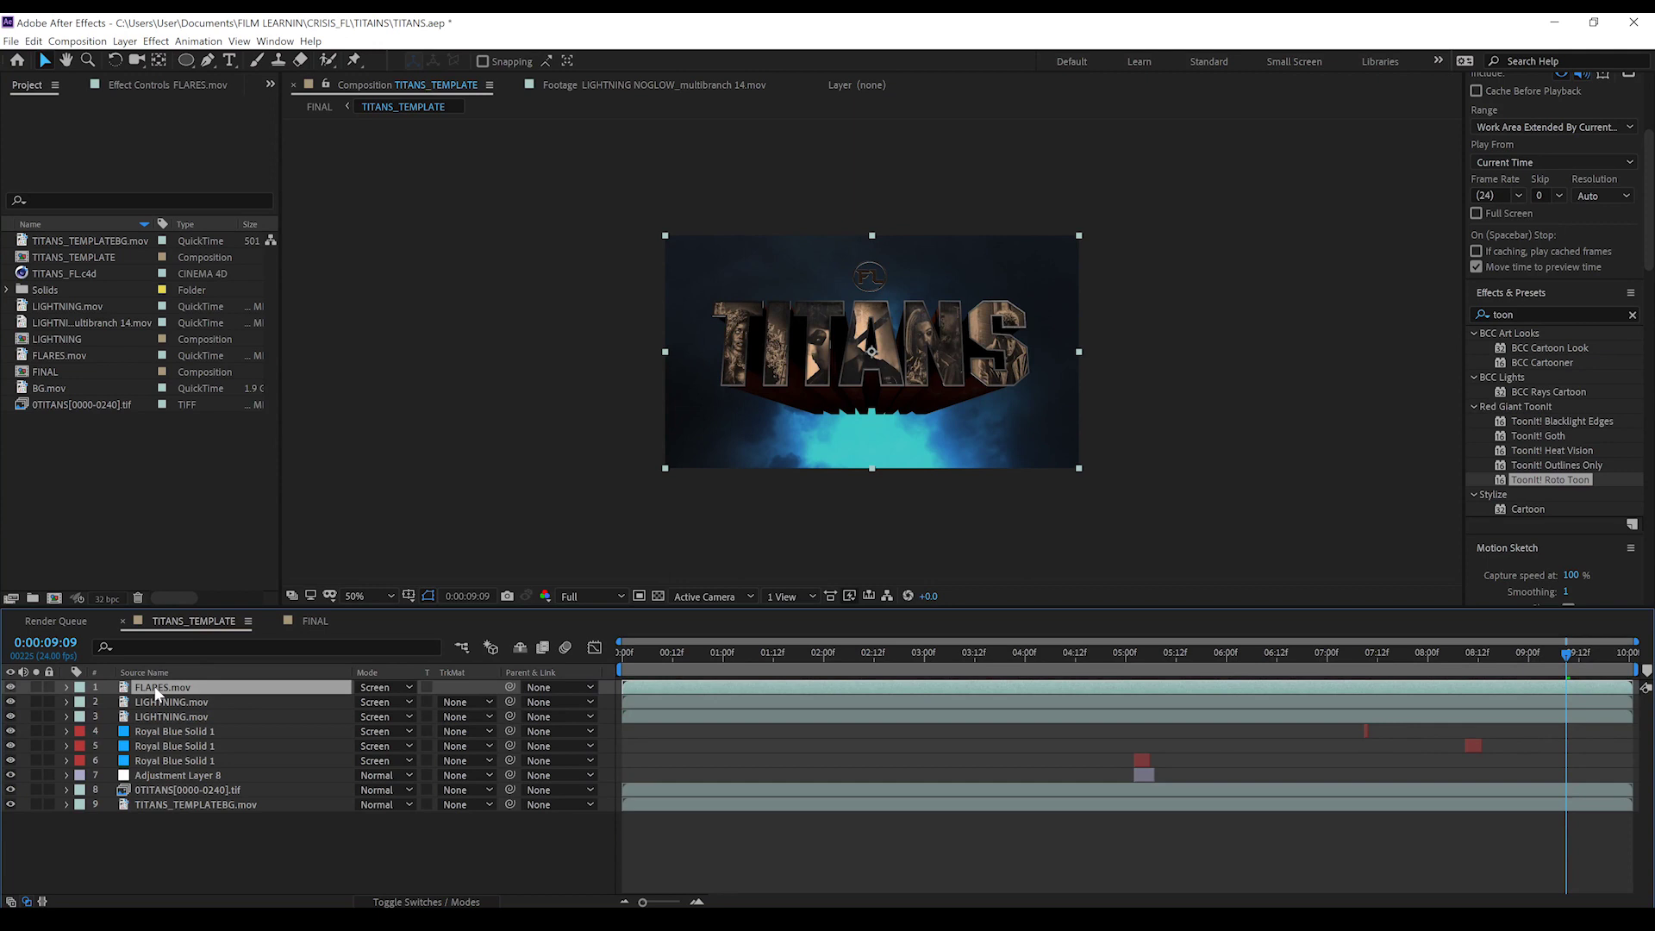
pyautogui.click(37, 687)
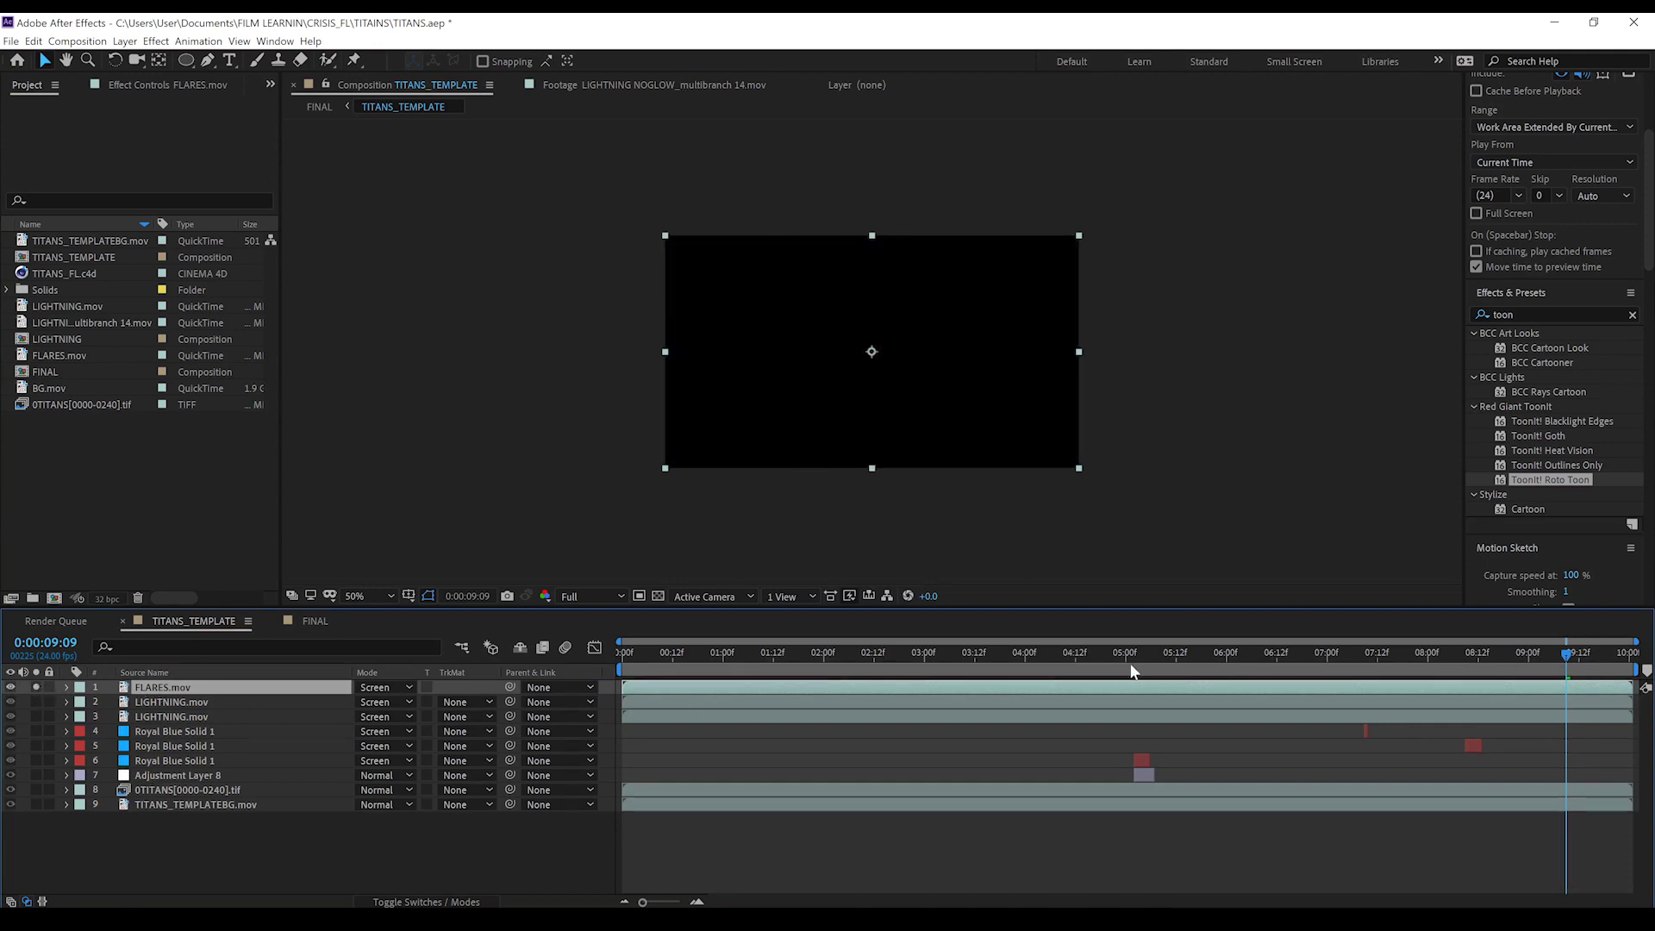
pyautogui.moveTo(1130, 659); pyautogui.dragTo(1137, 658)
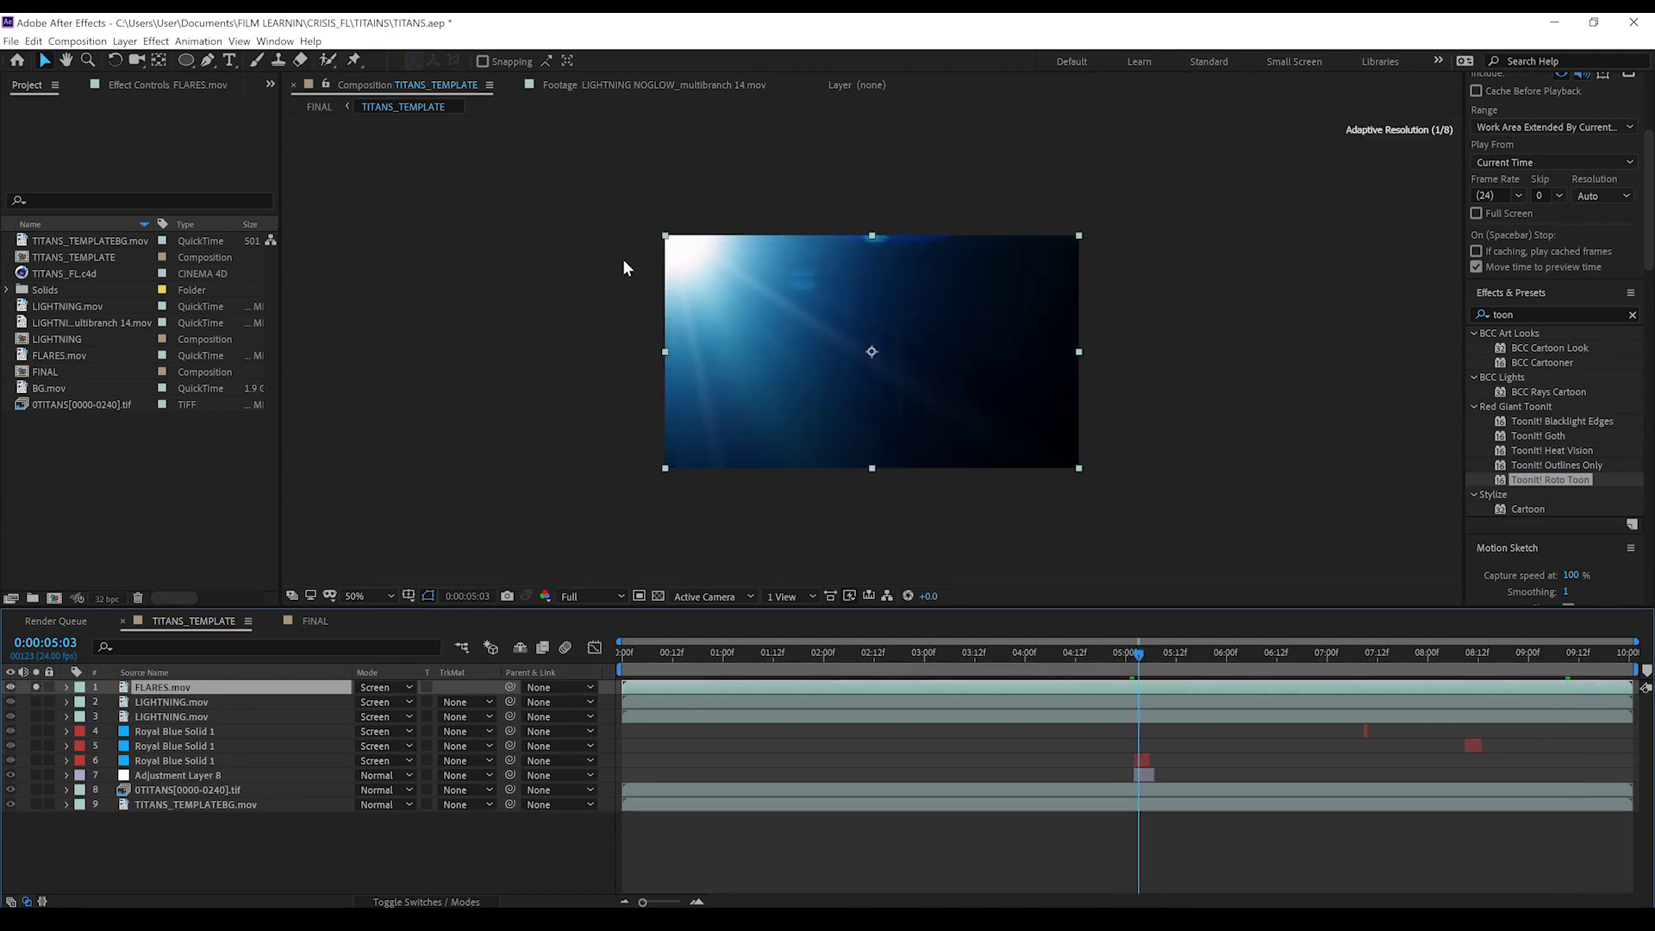
pyautogui.keyDown('alt'); pyautogui.click(36, 701); pyautogui.keyUp('alt')
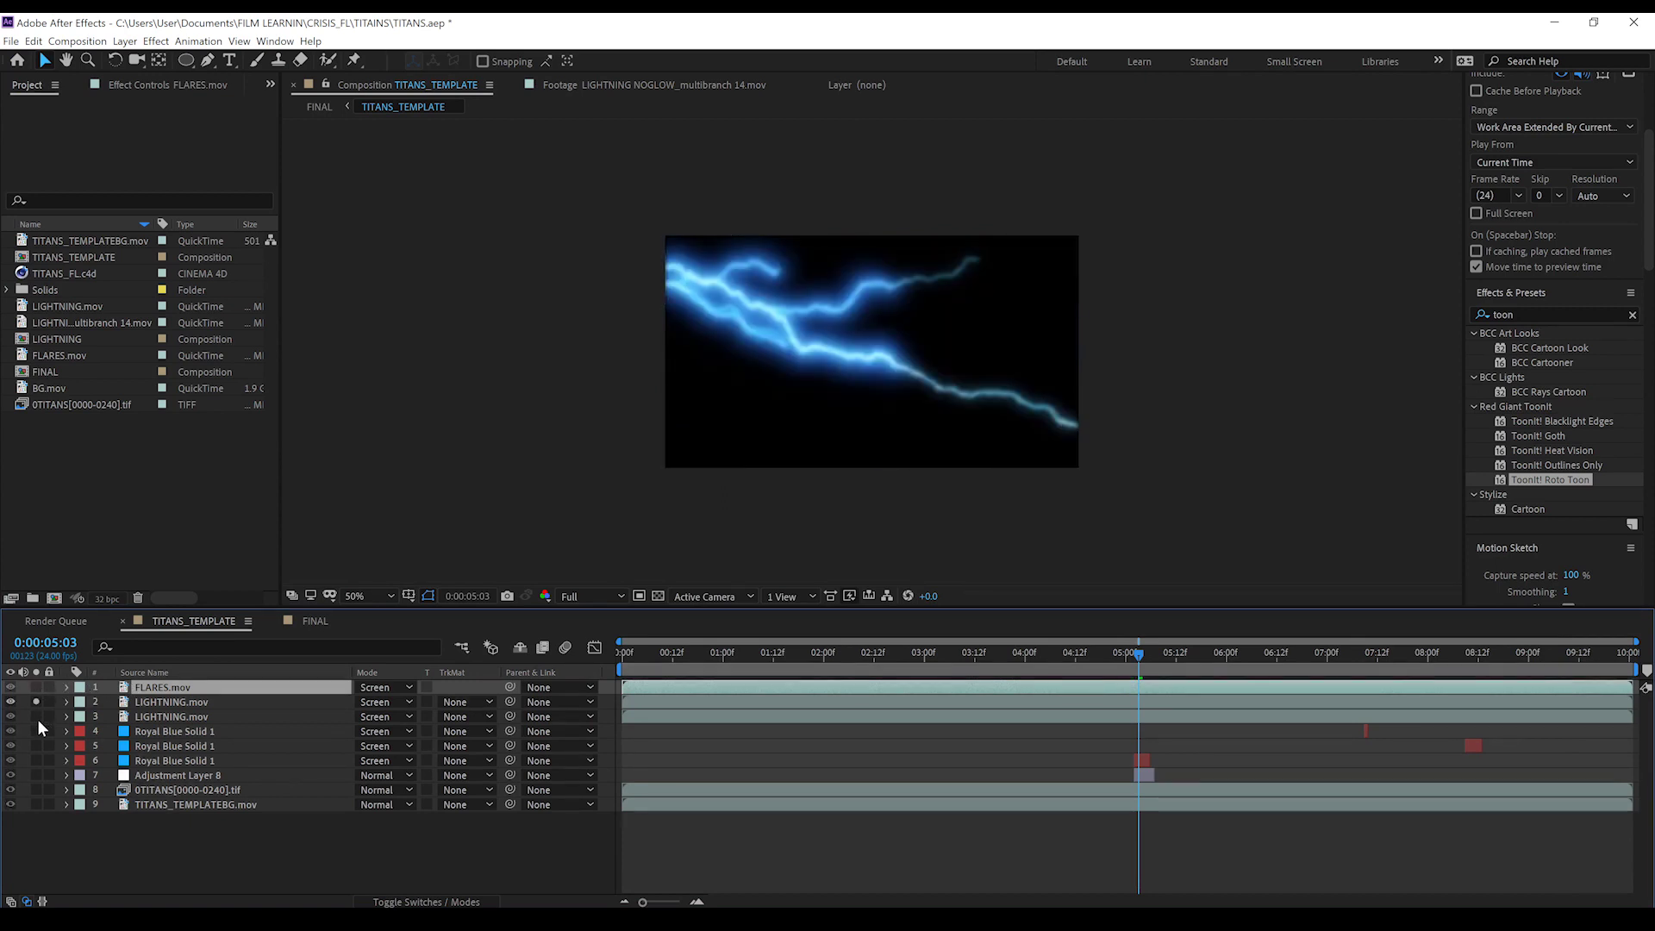
pyautogui.click(37, 717)
pyautogui.click(36, 717)
pyautogui.click(36, 702)
# - Examine the Royal Blue Solid layers and the effects on Adjustment Layer 8, 0TITANS[0000-0240].tif and TITANS_TEMPLATEBG.mov, previewing up to 0:00:08:01
pyautogui.click(148, 731)
pyautogui.click(157, 746)
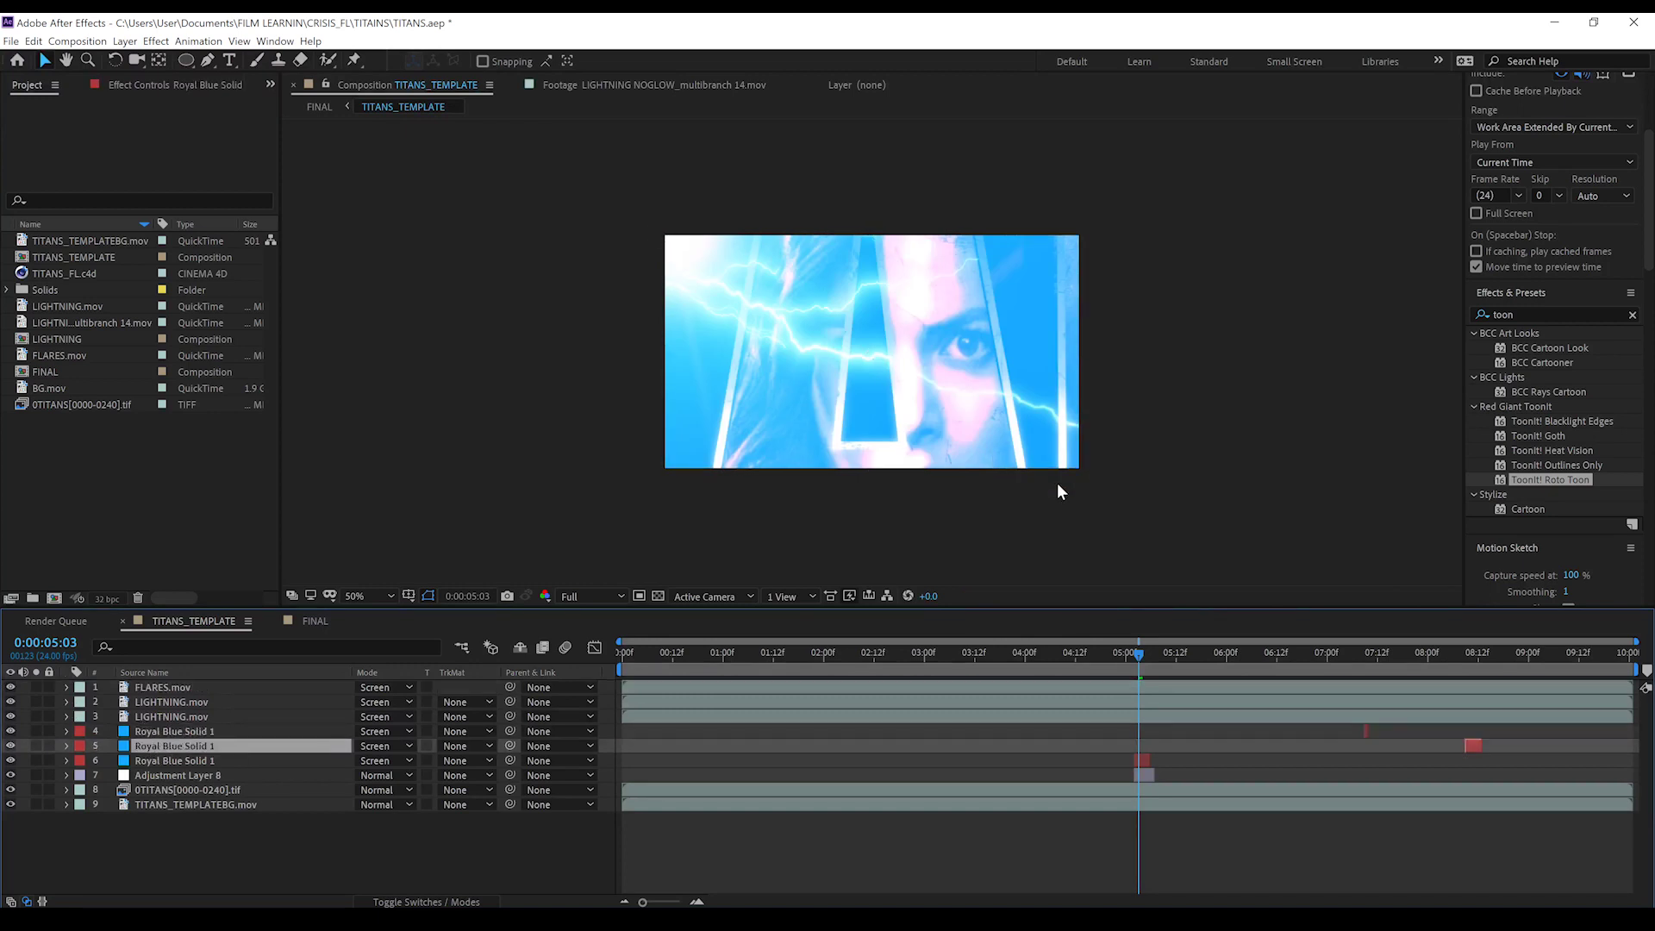
pyautogui.click(181, 775)
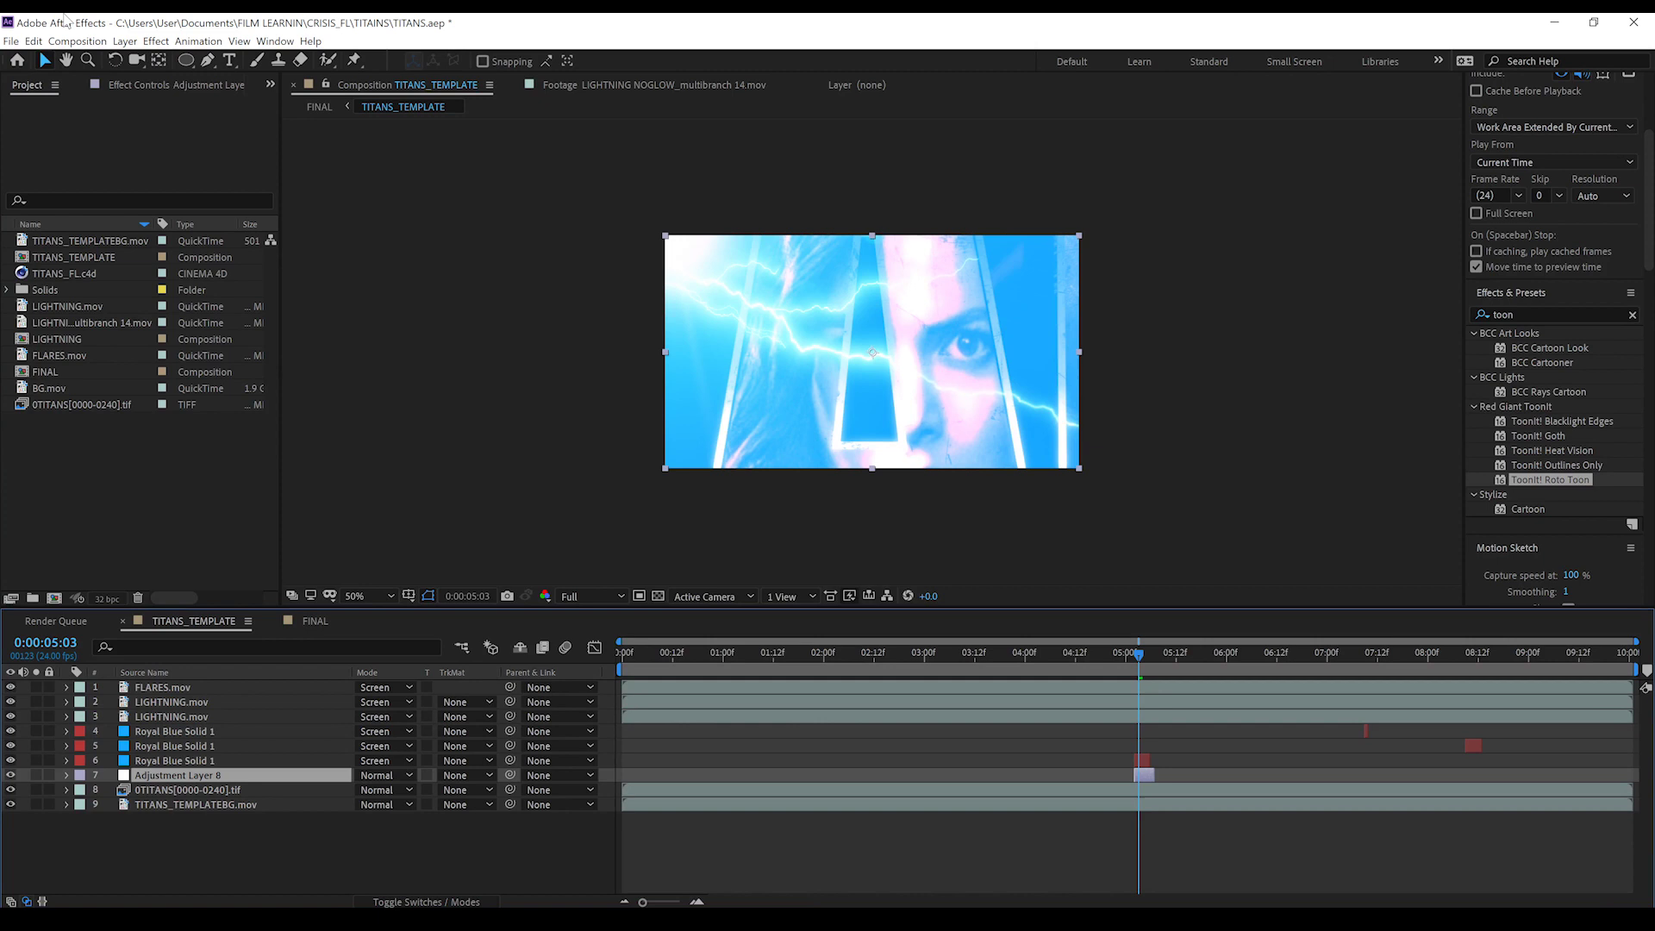
pyautogui.click(146, 88)
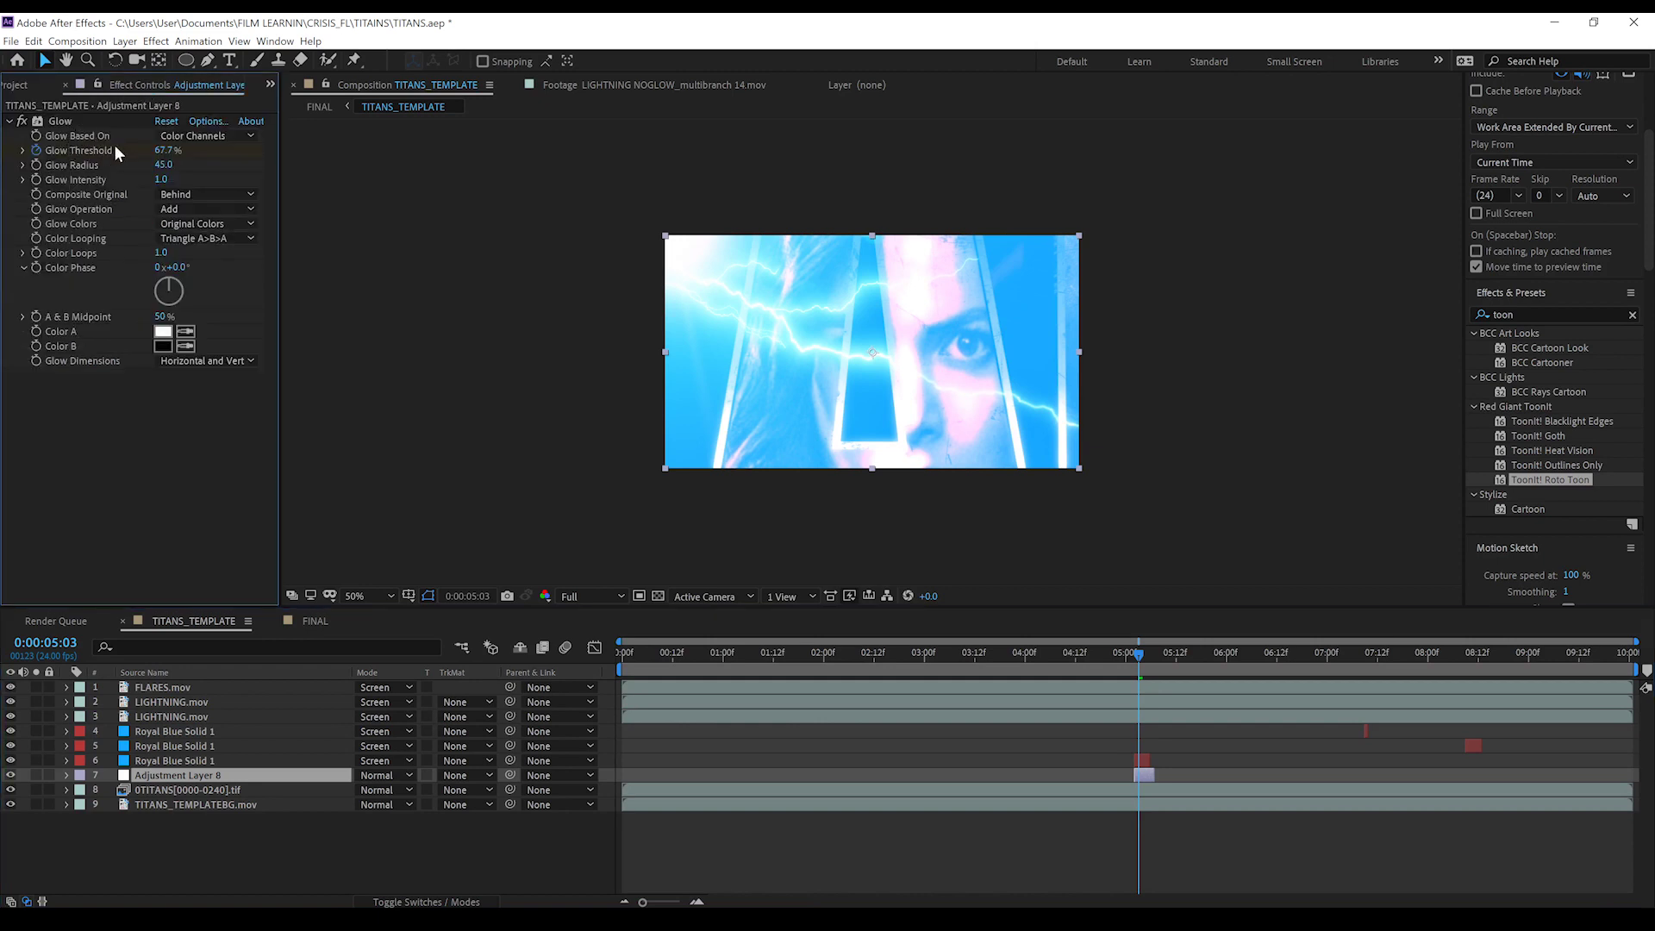
pyautogui.click(190, 788)
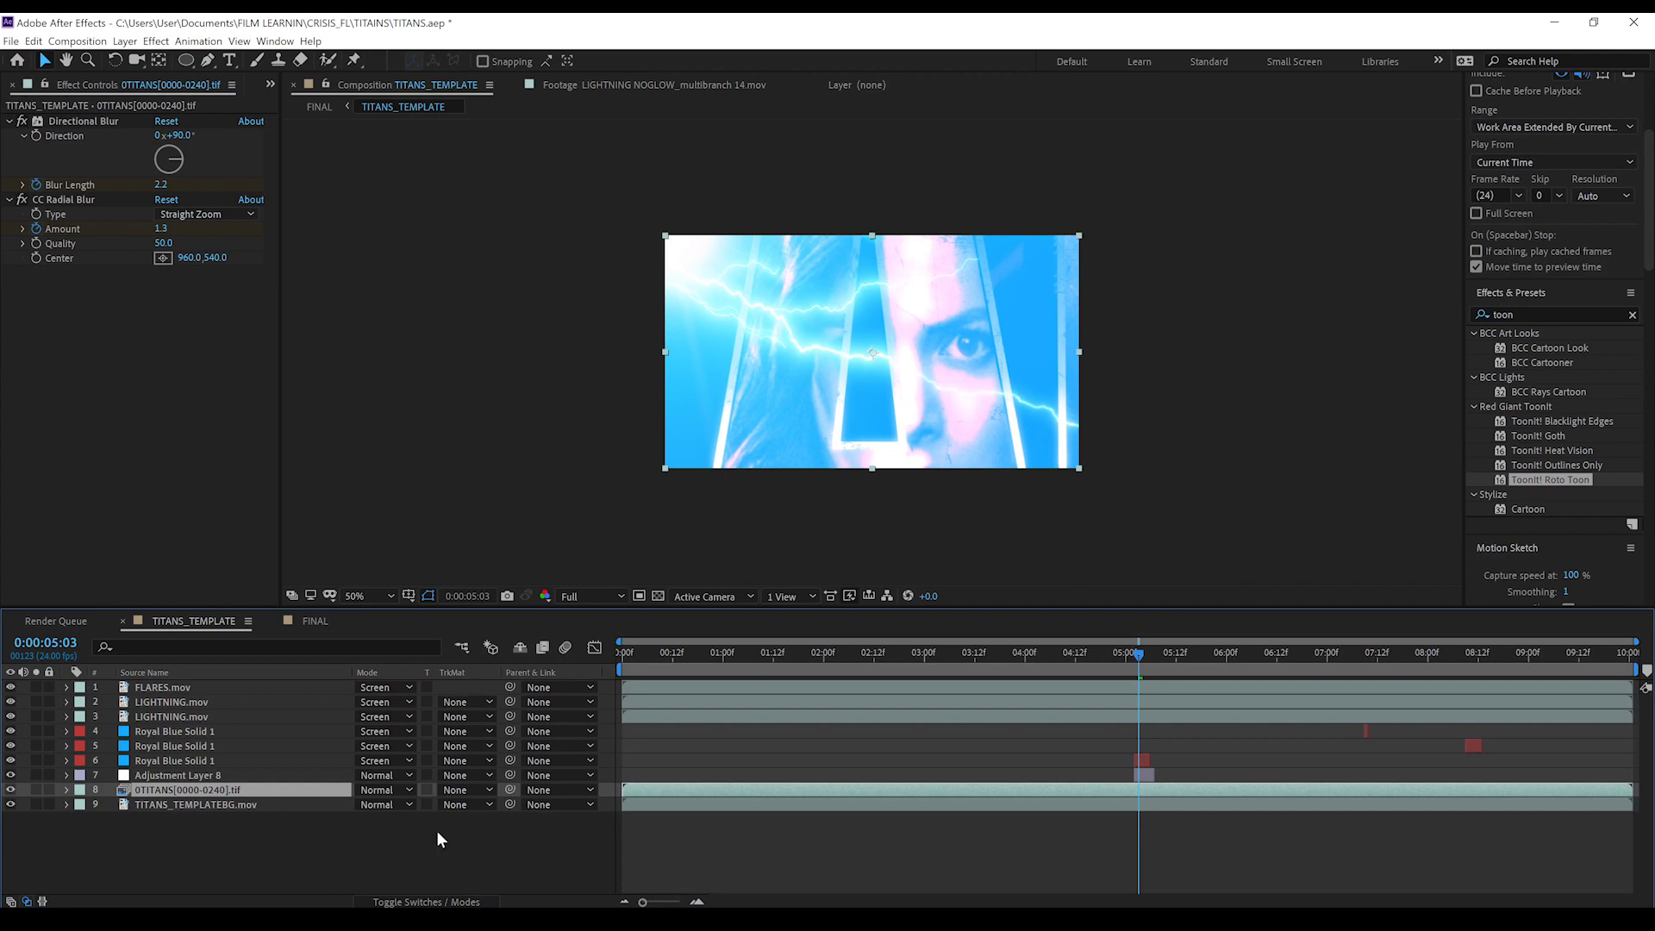
pyautogui.click(233, 805)
pyautogui.click(1349, 652)
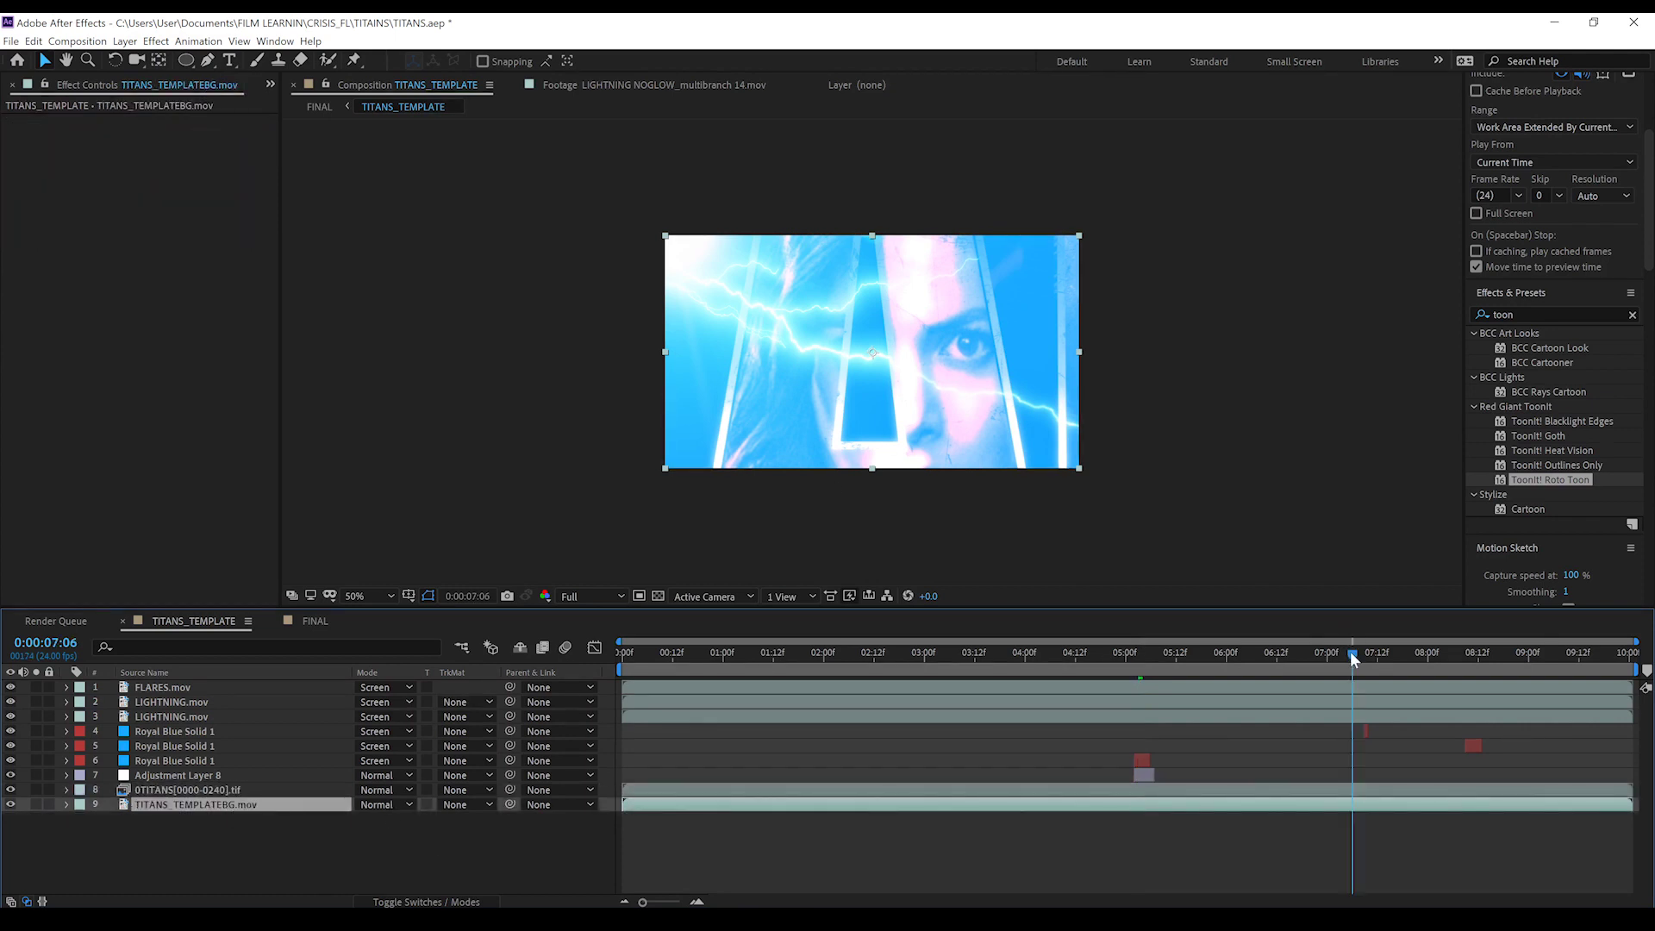
pyautogui.click(1432, 653)
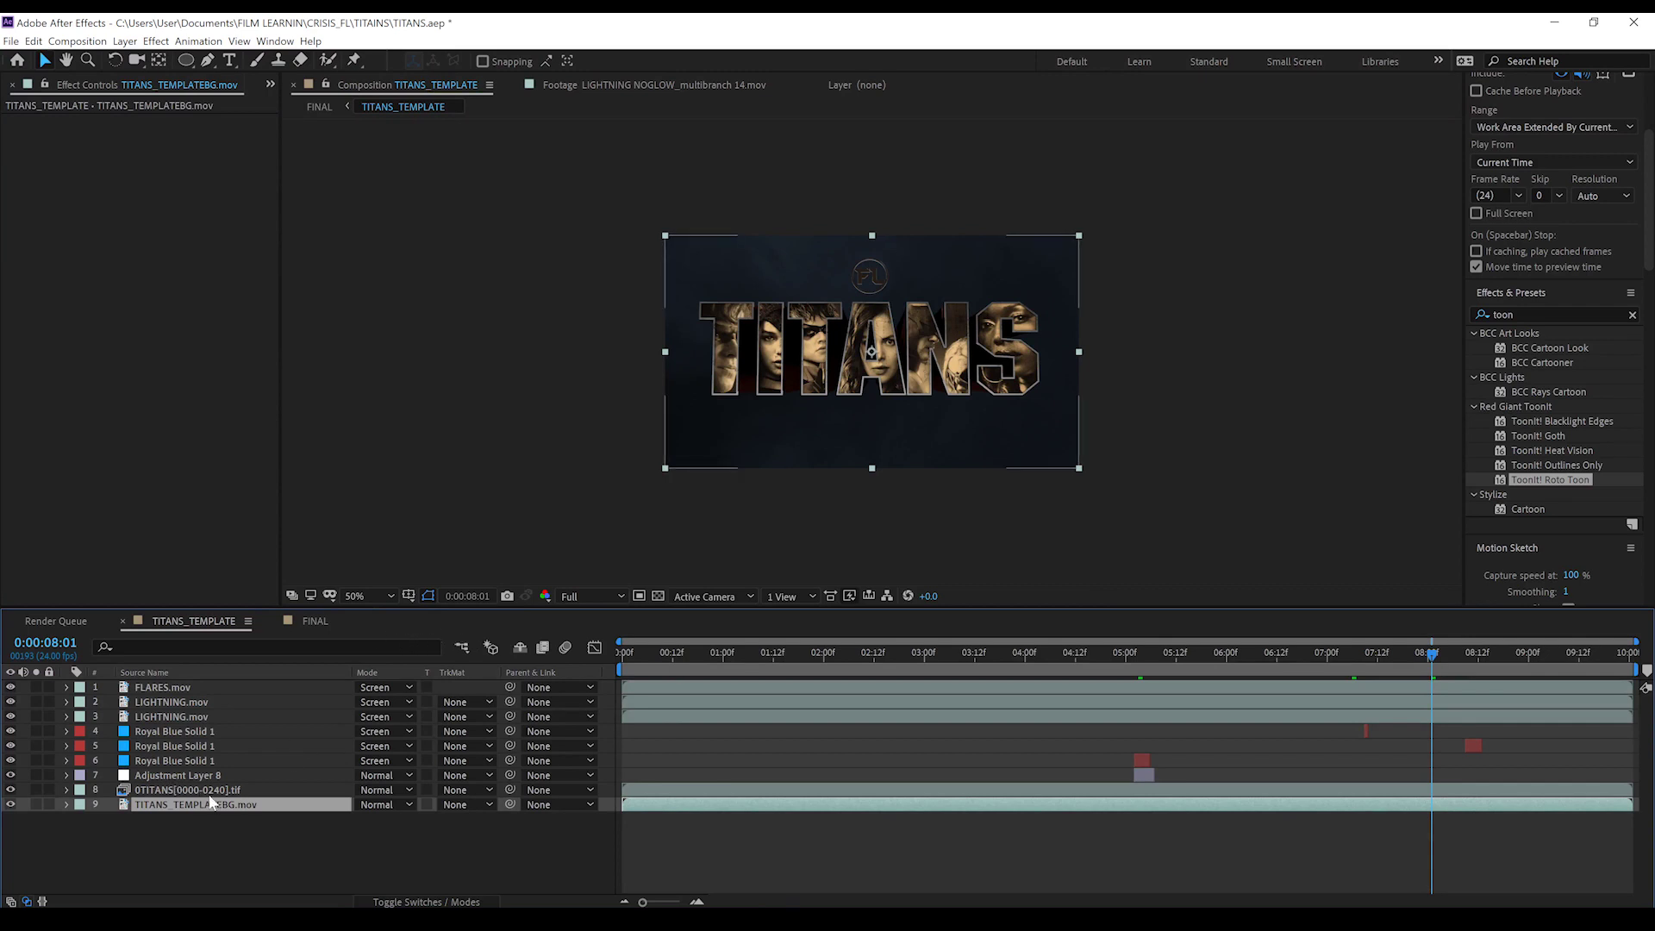
# - Return to the FINAL composition and open the TITANS_FL.c4d project footage for editing in Cinema 4D
pyautogui.click(308, 623)
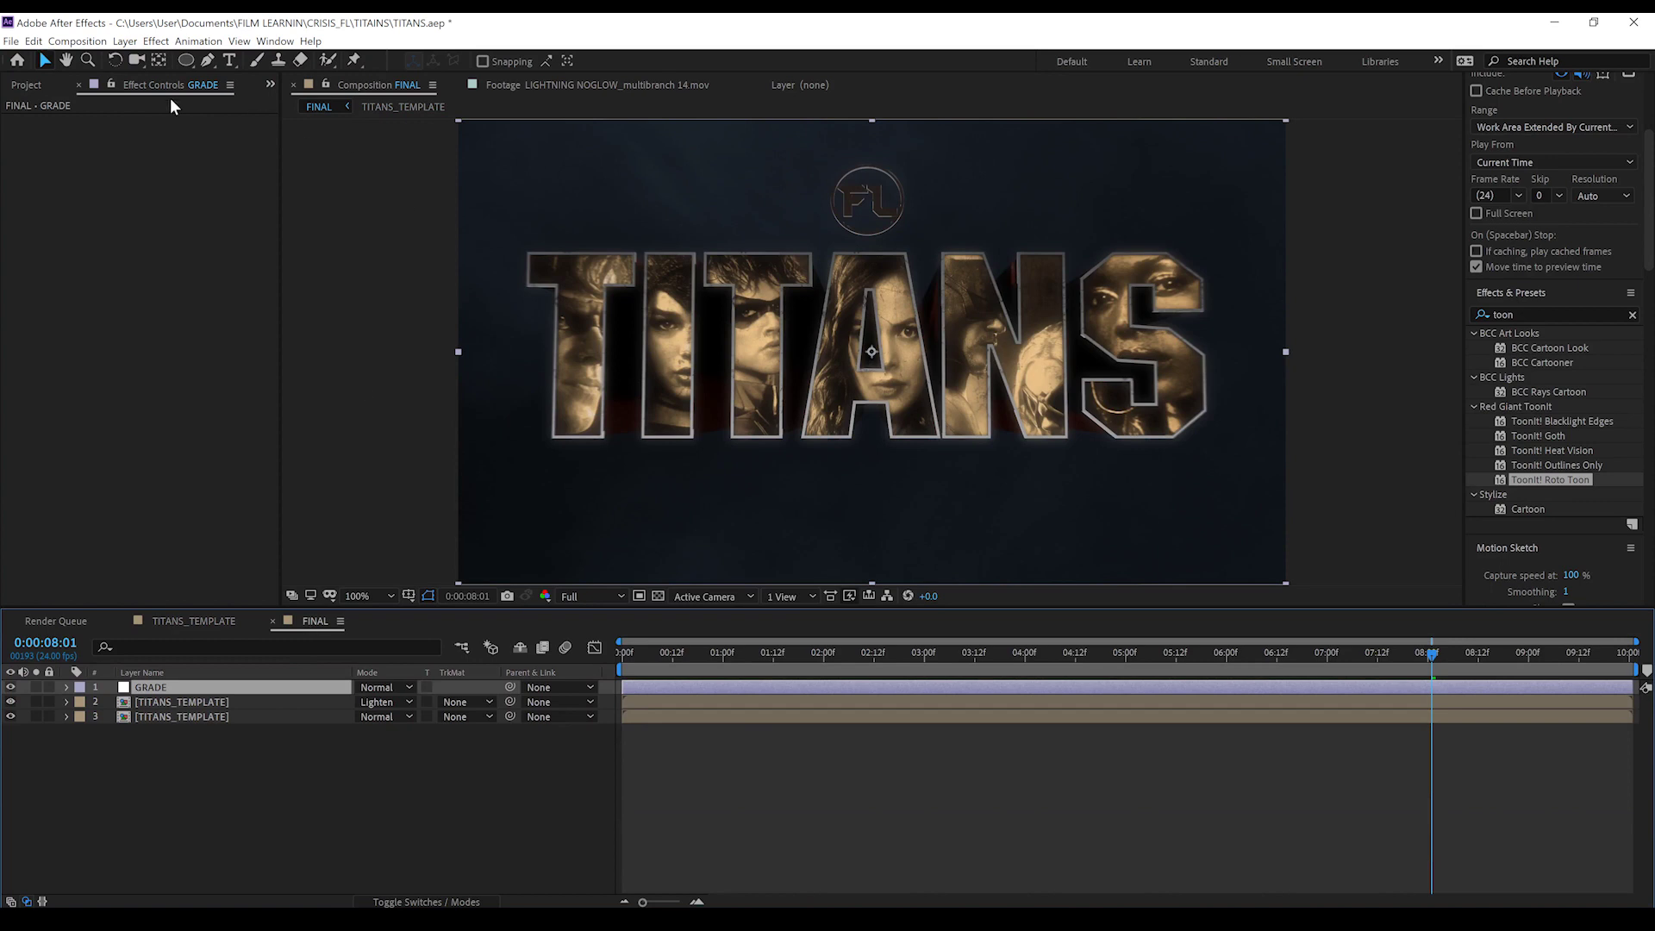
pyautogui.click(269, 83)
pyautogui.click(310, 106)
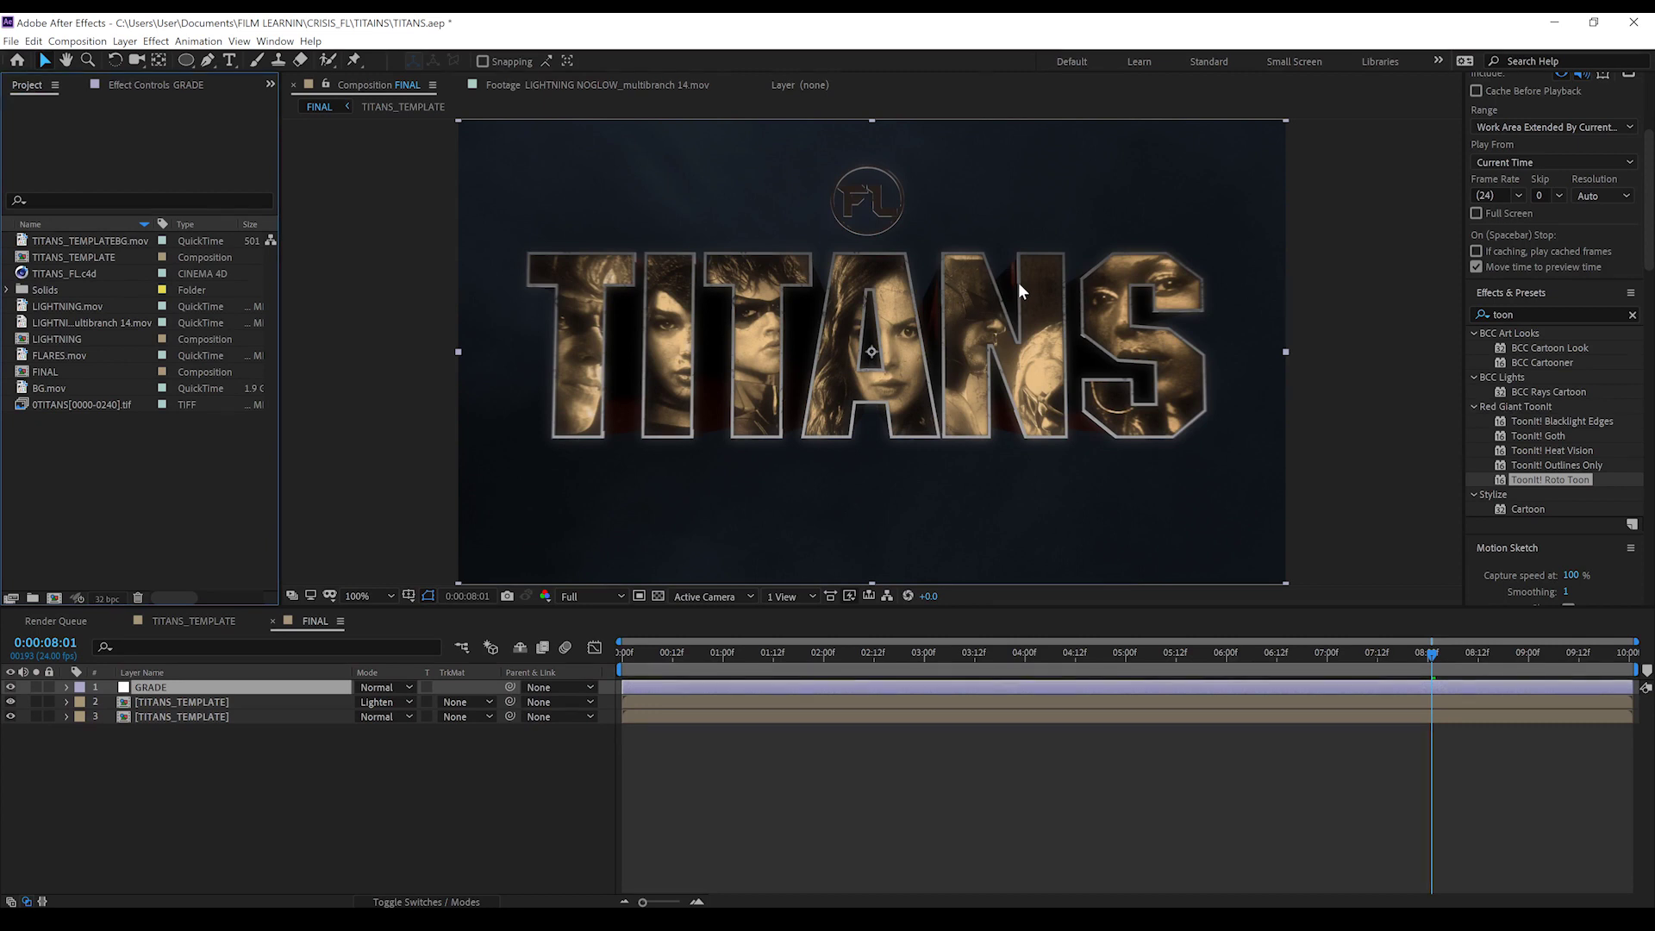
pyautogui.click(64, 273)
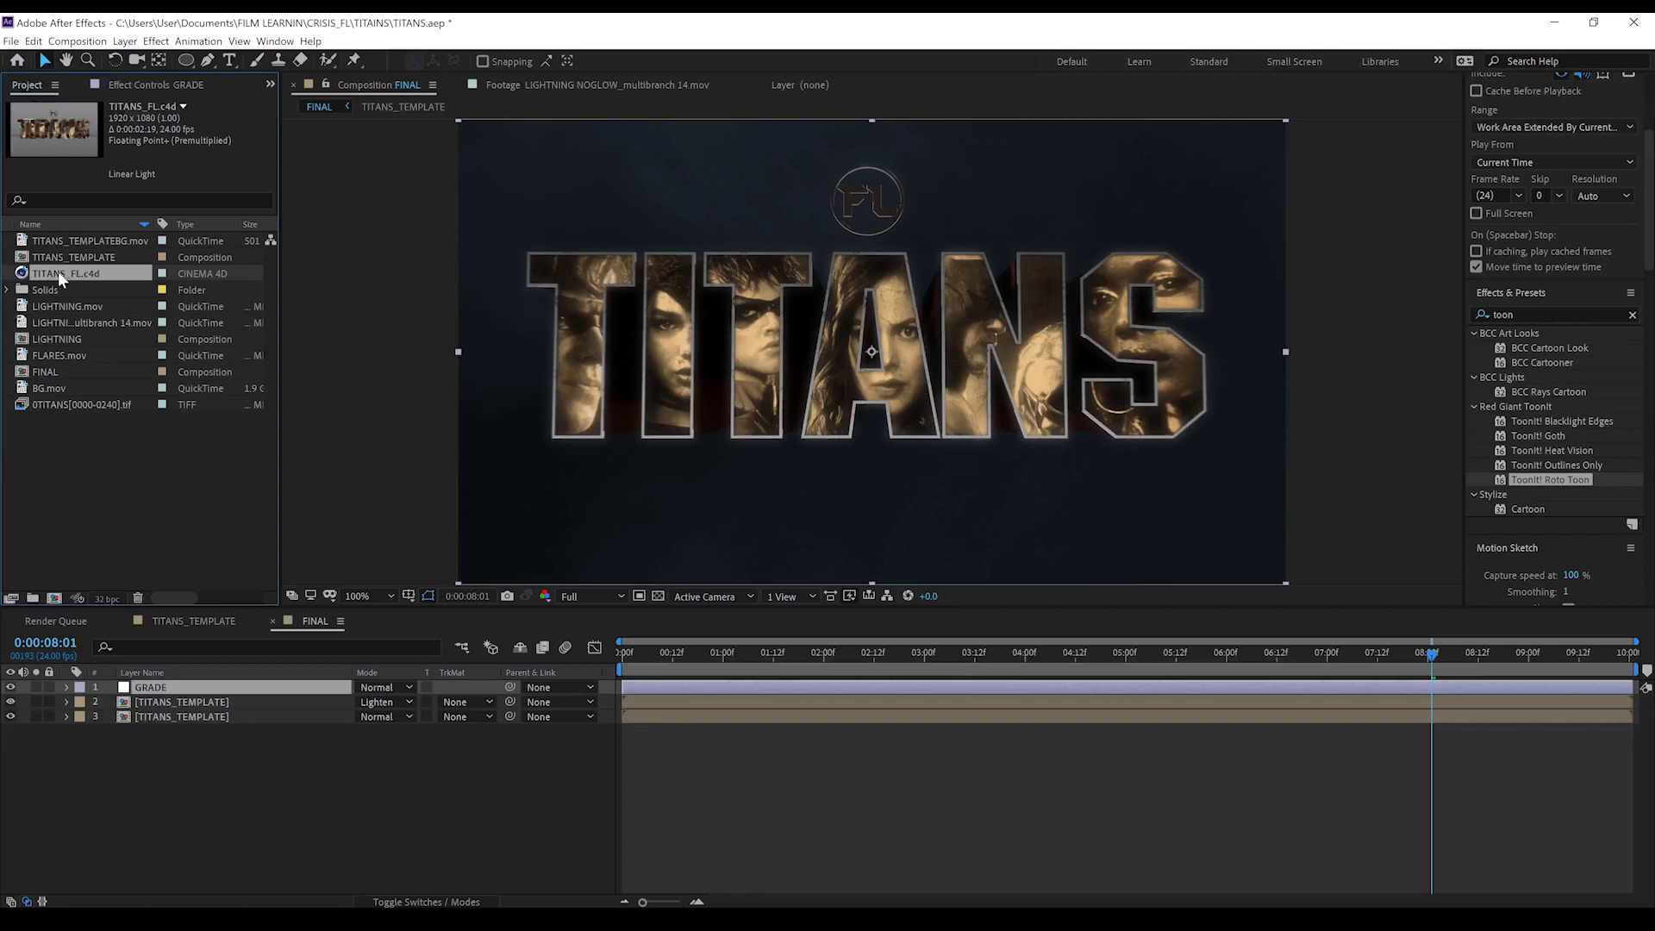
pyautogui.click(34, 42)
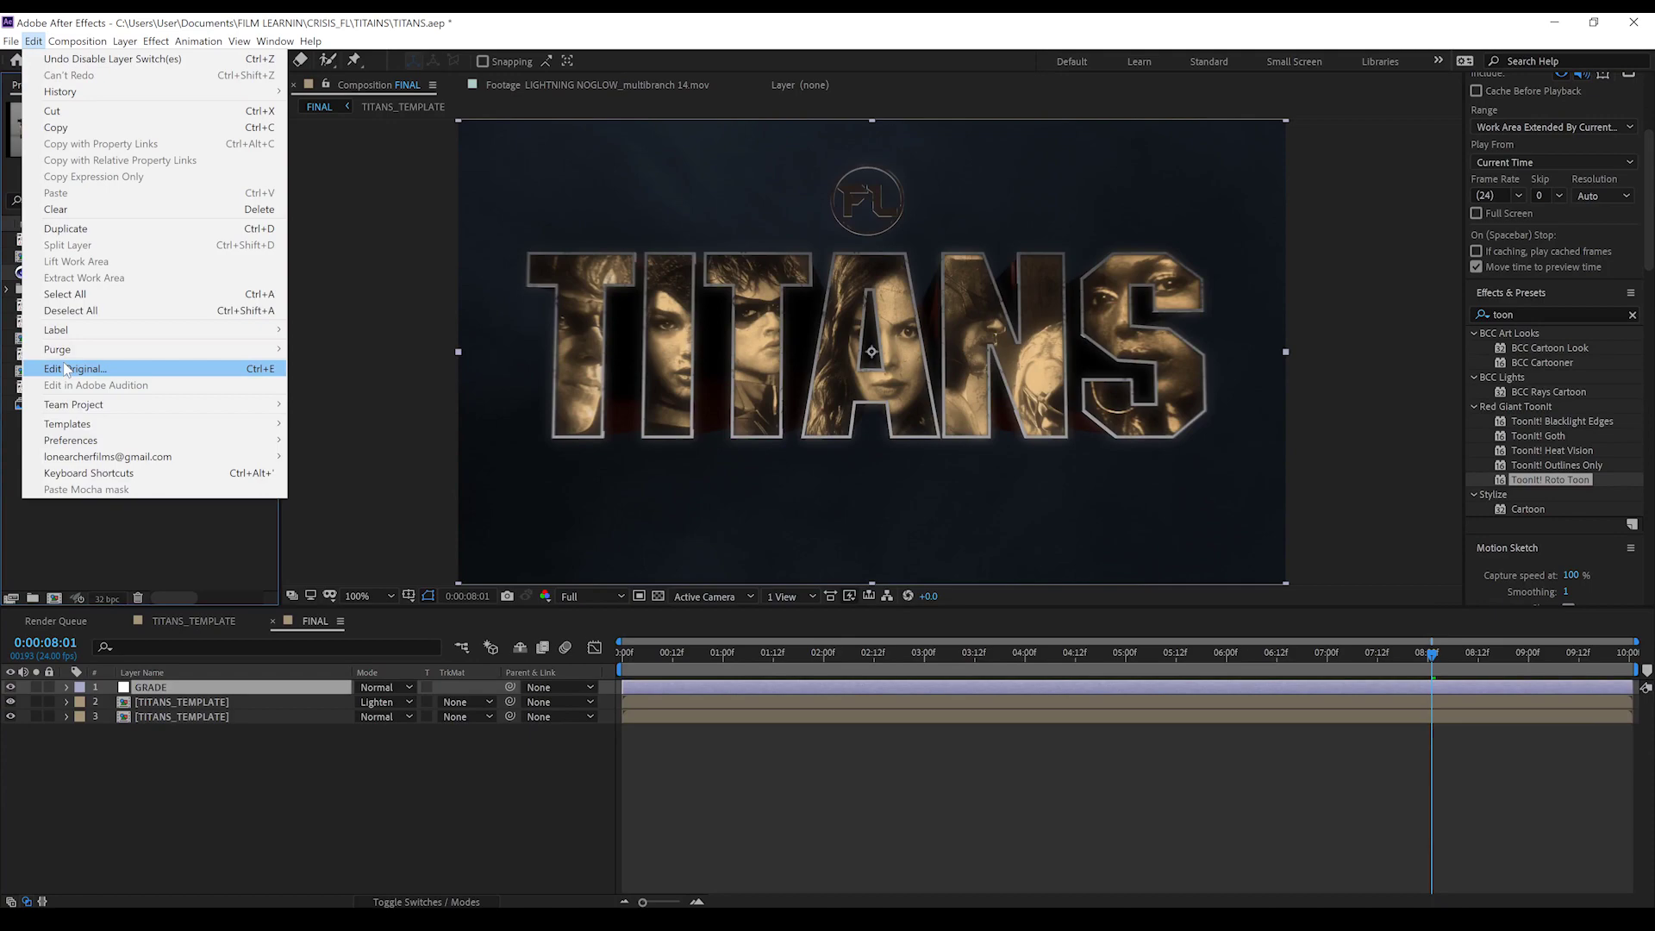
pyautogui.click(67, 369)
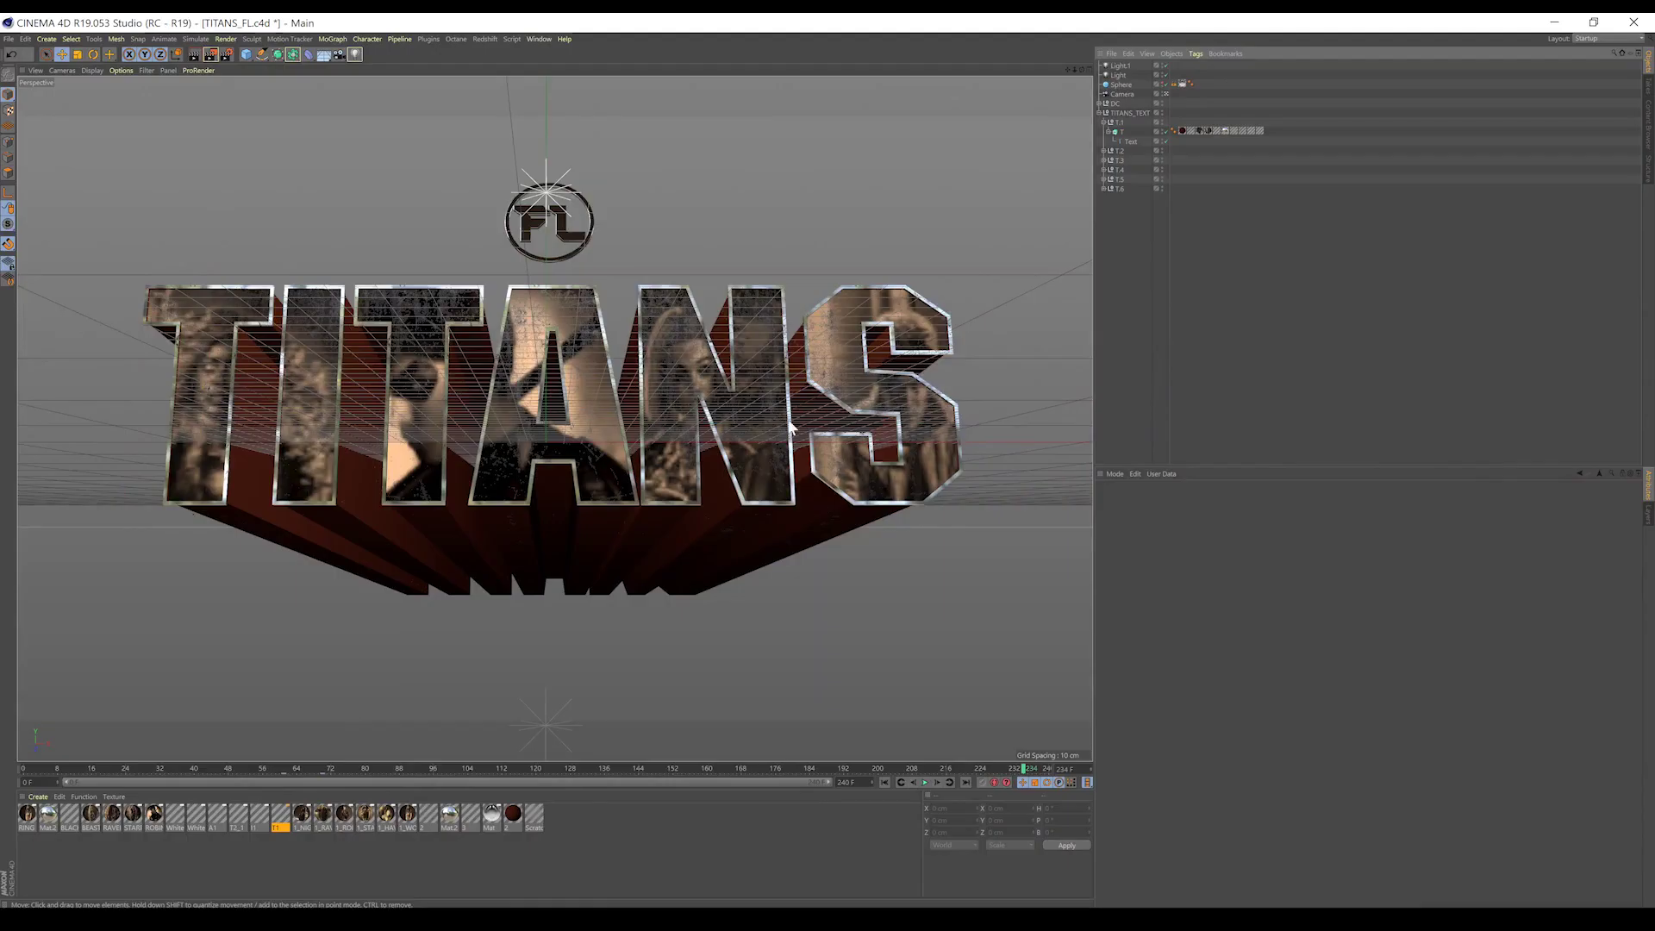
# - Play and scrub through the title animation to examine the letter movement, texture changes and final TITANS logo
pyautogui.click(924, 781)
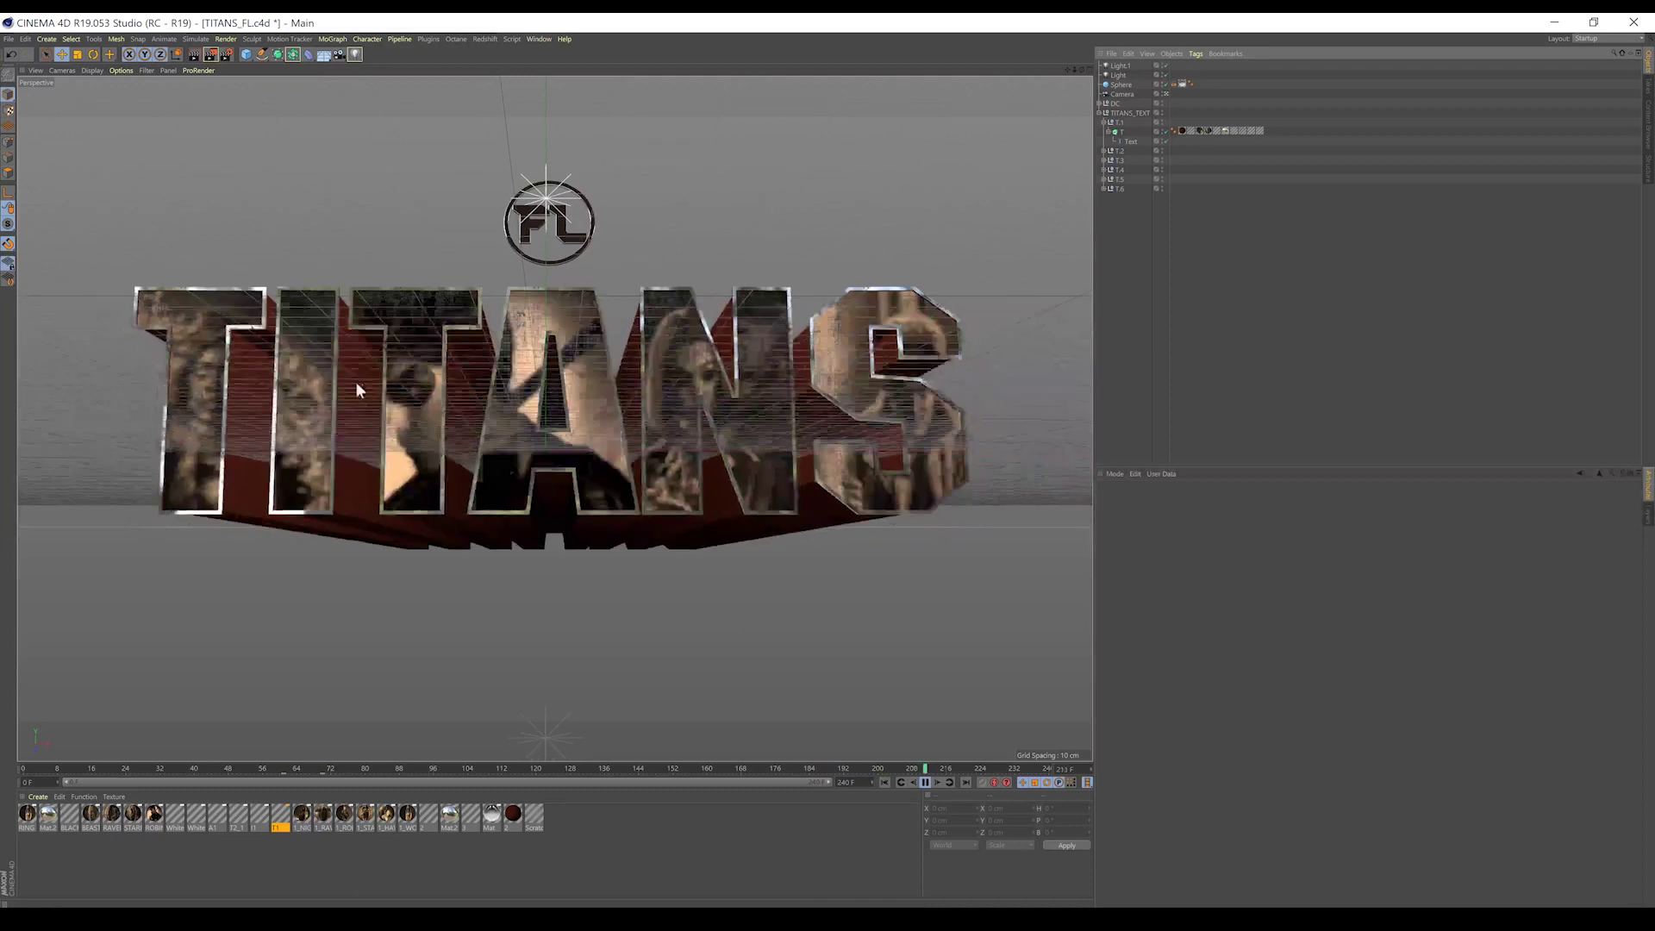
pyautogui.click(925, 782)
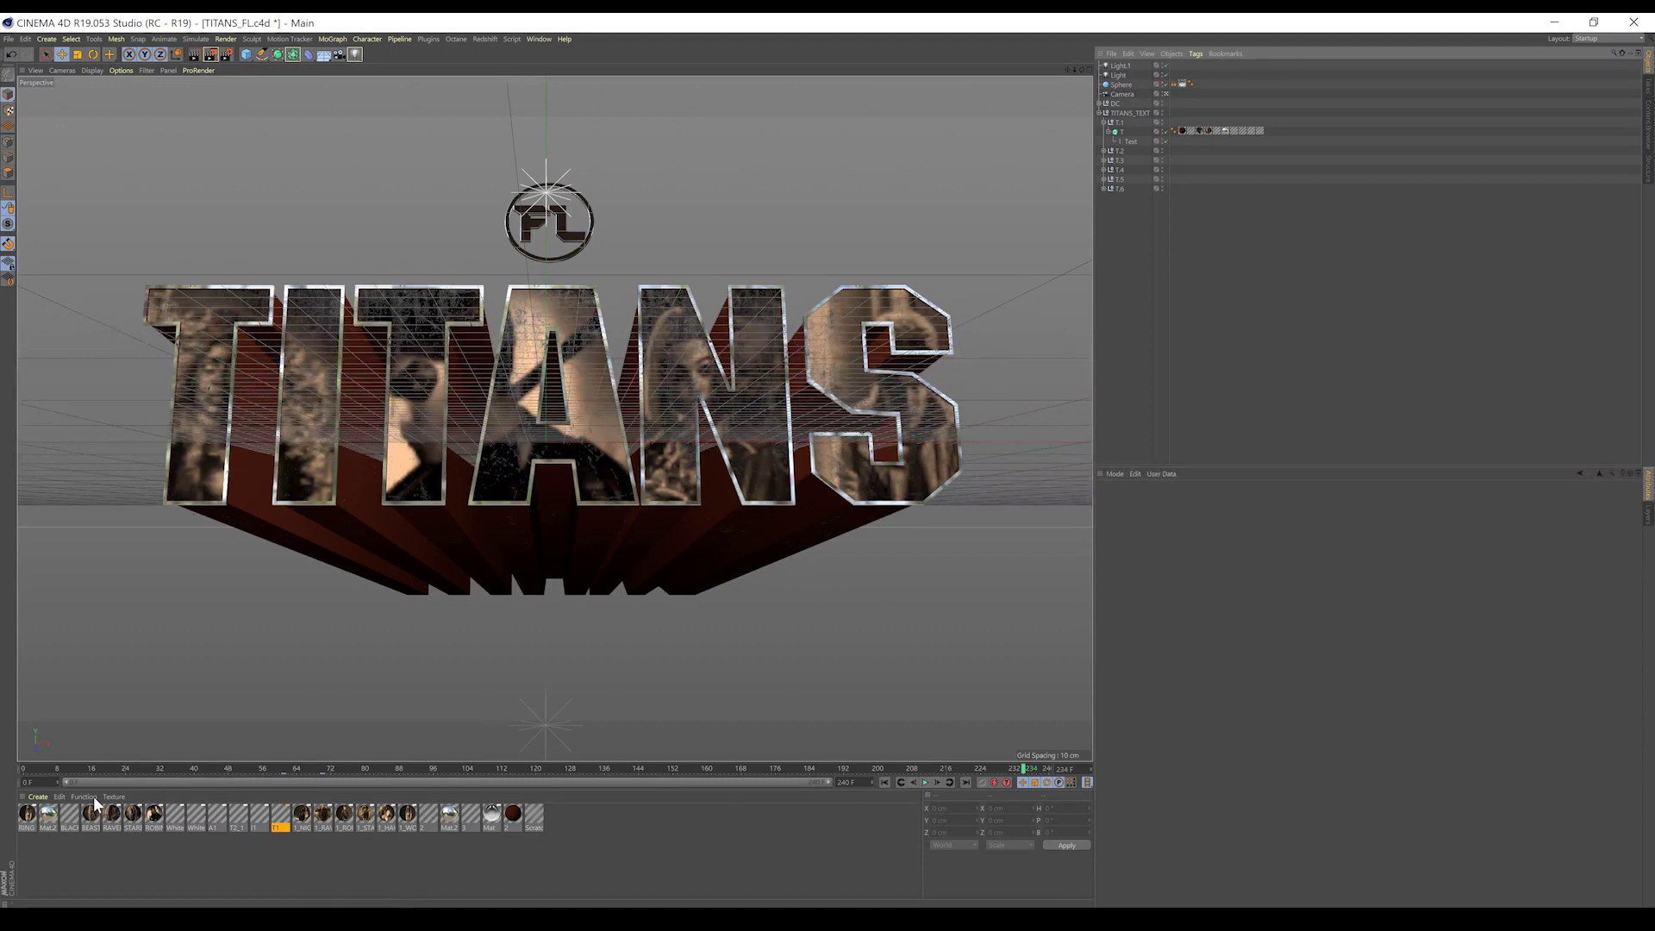
pyautogui.click(40, 768)
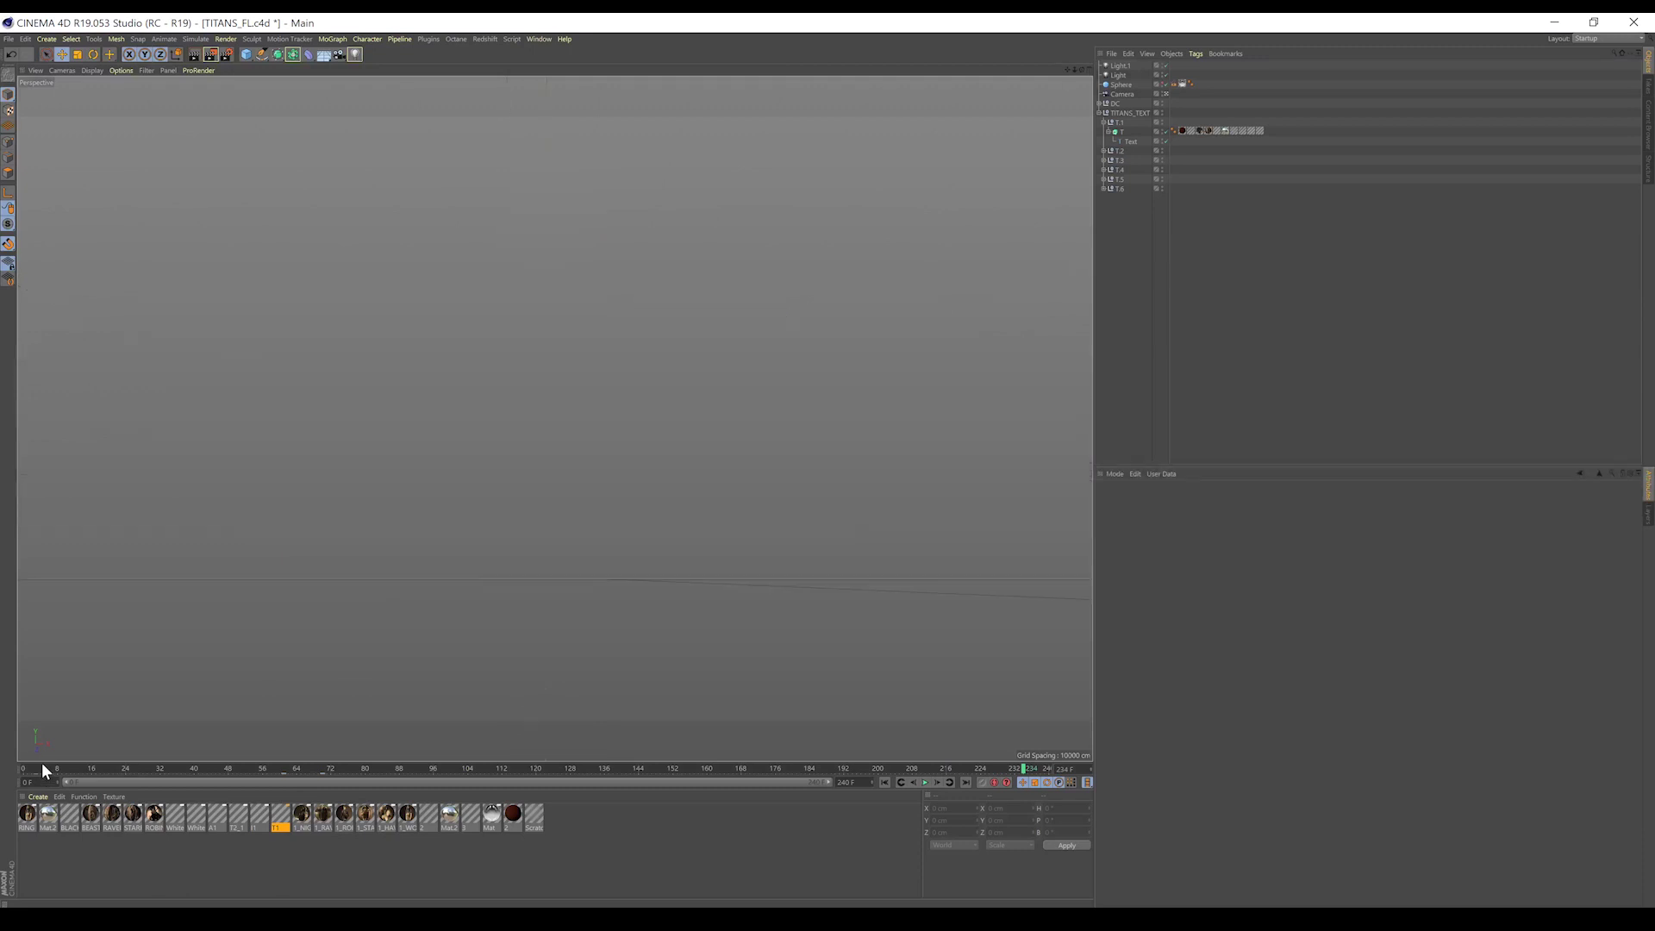
pyautogui.moveTo(47, 772); pyautogui.dragTo(207, 772)
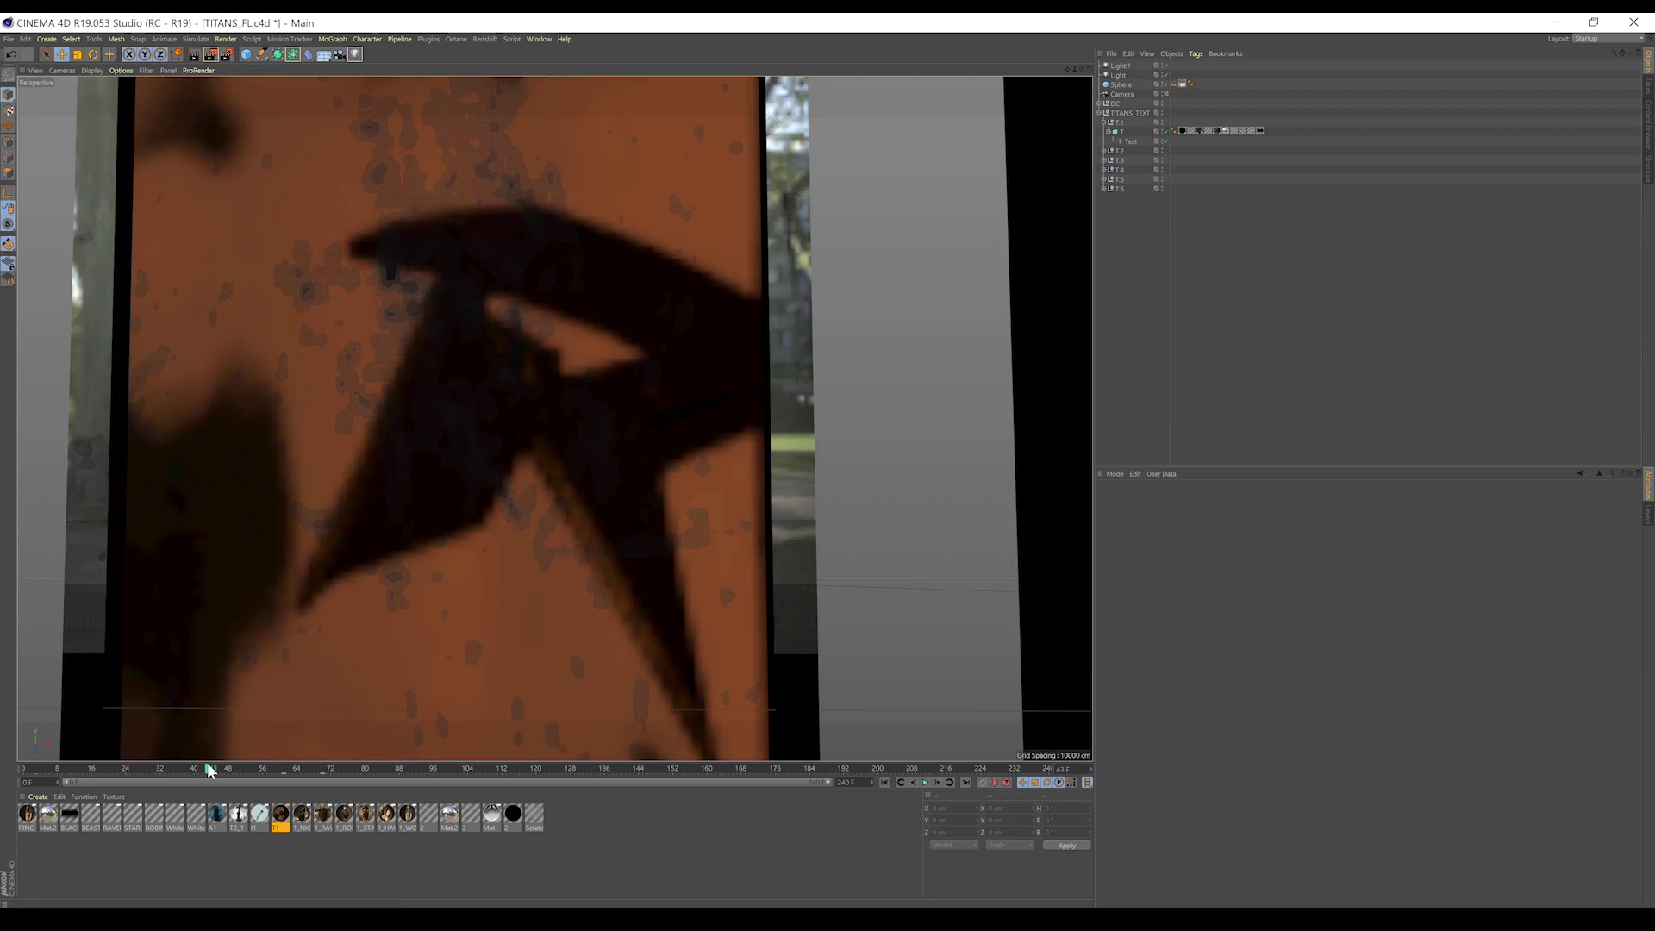
pyautogui.moveTo(214, 772); pyautogui.dragTo(908, 767)
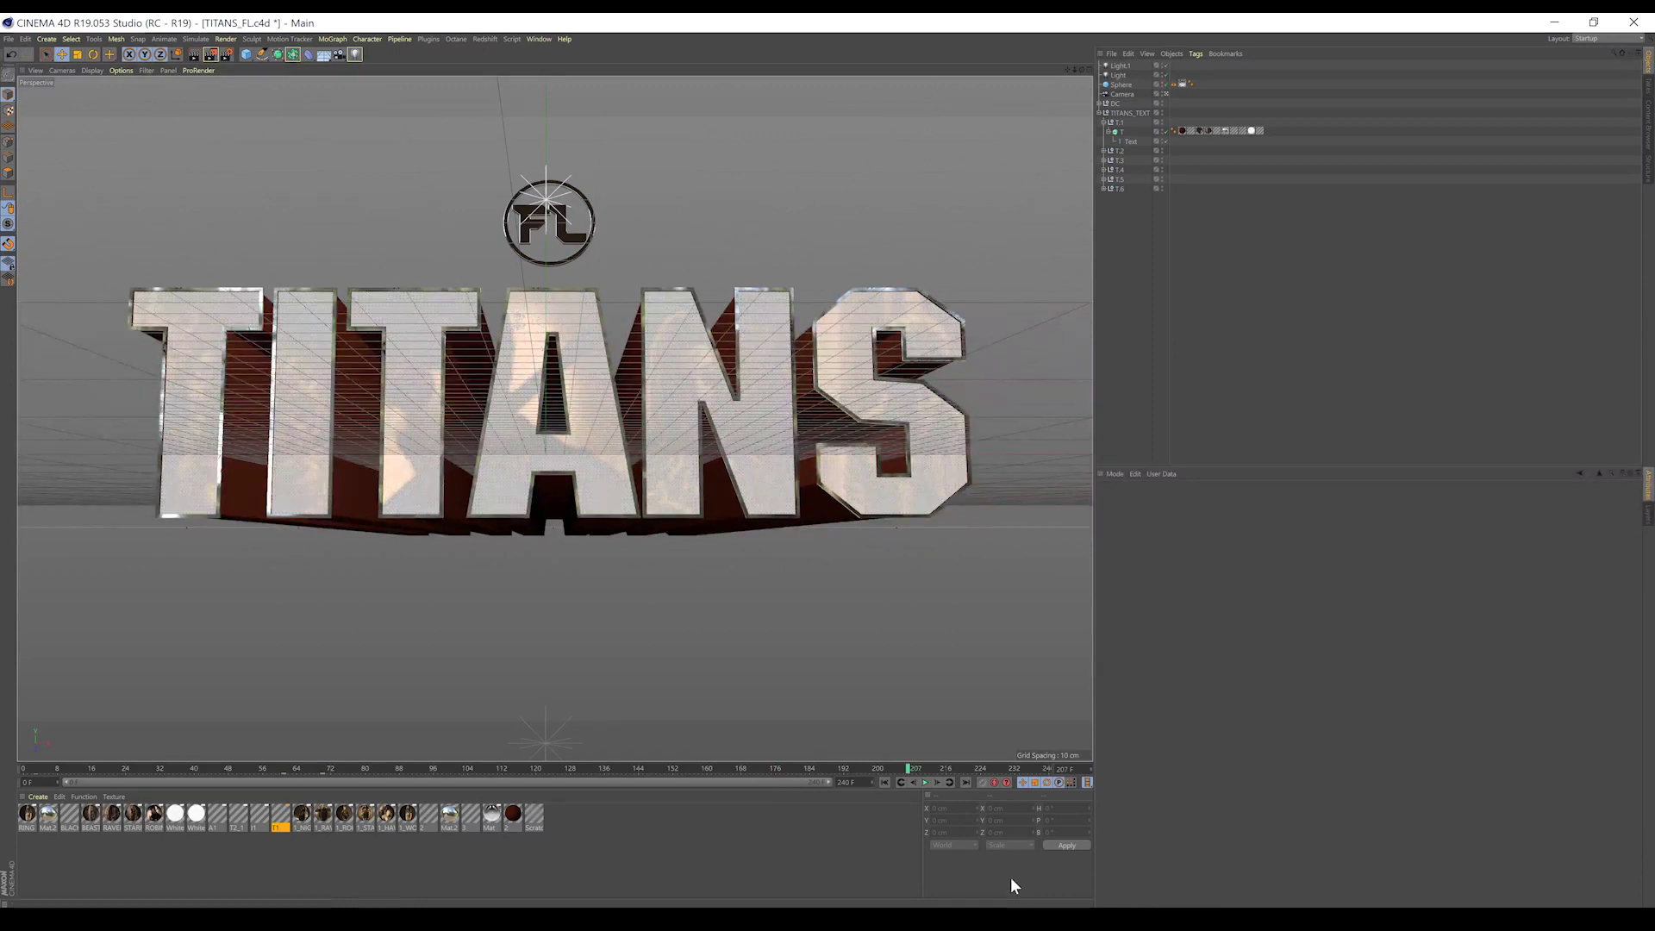
pyautogui.moveTo(909, 772); pyautogui.dragTo(945, 769)
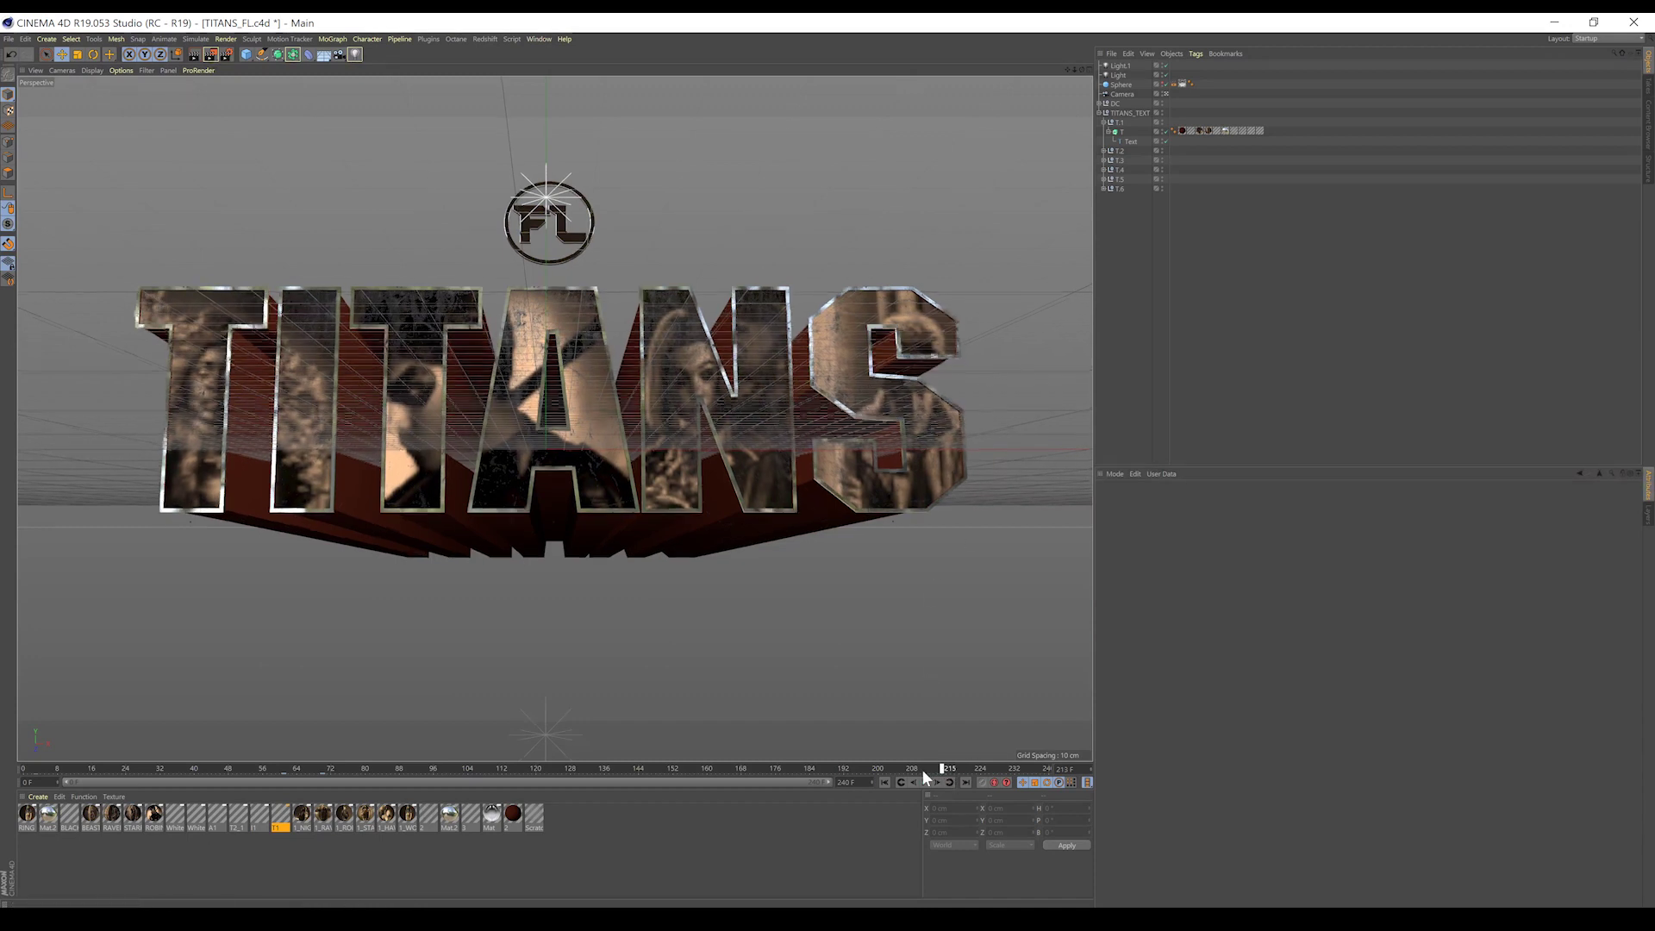
pyautogui.moveTo(923, 770); pyautogui.dragTo(839, 770)
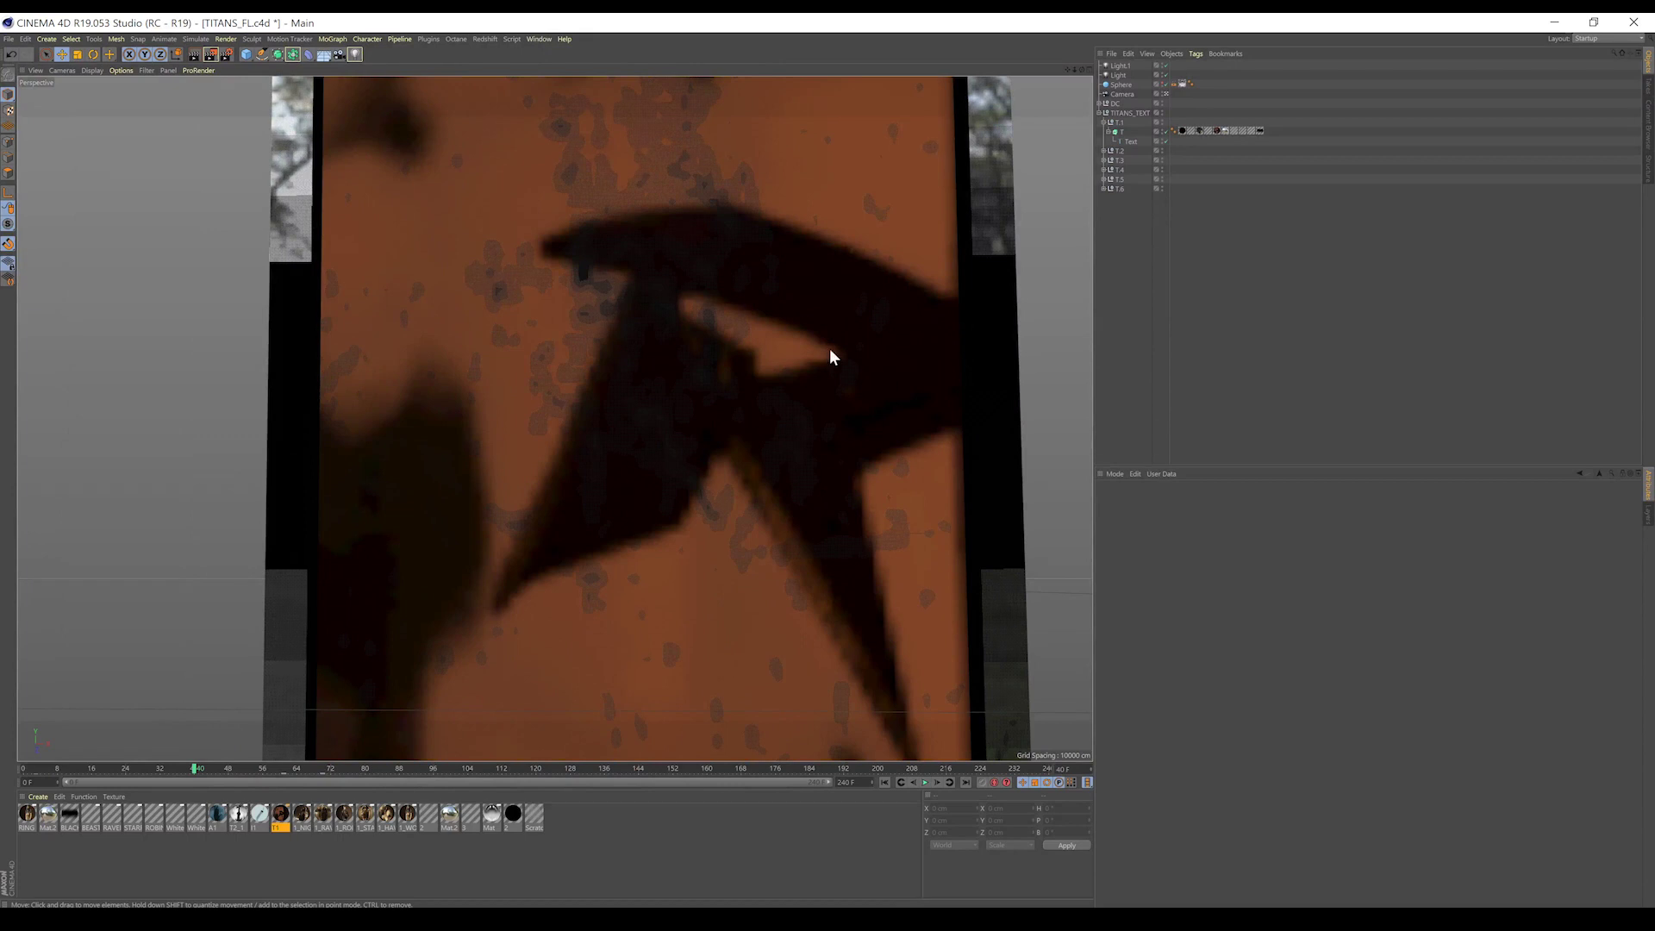
# - Examine the luminance texture of material T1 in the Material Editor, and close the editor
pyautogui.doubleClick(281, 821)
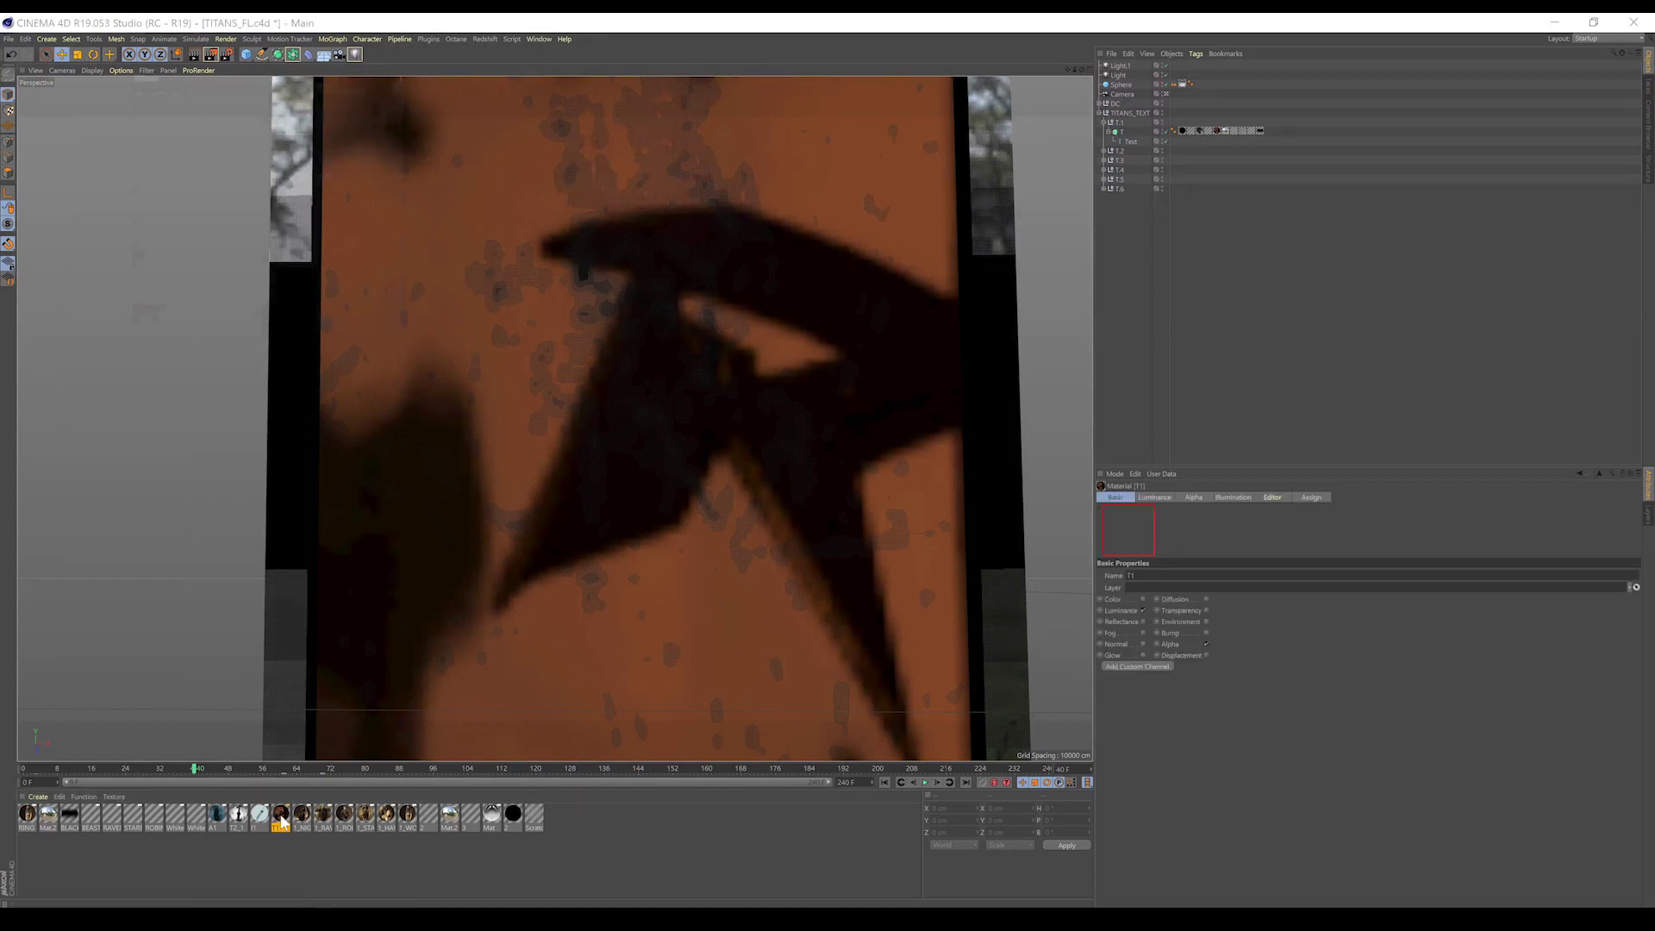
pyautogui.click(154, 194)
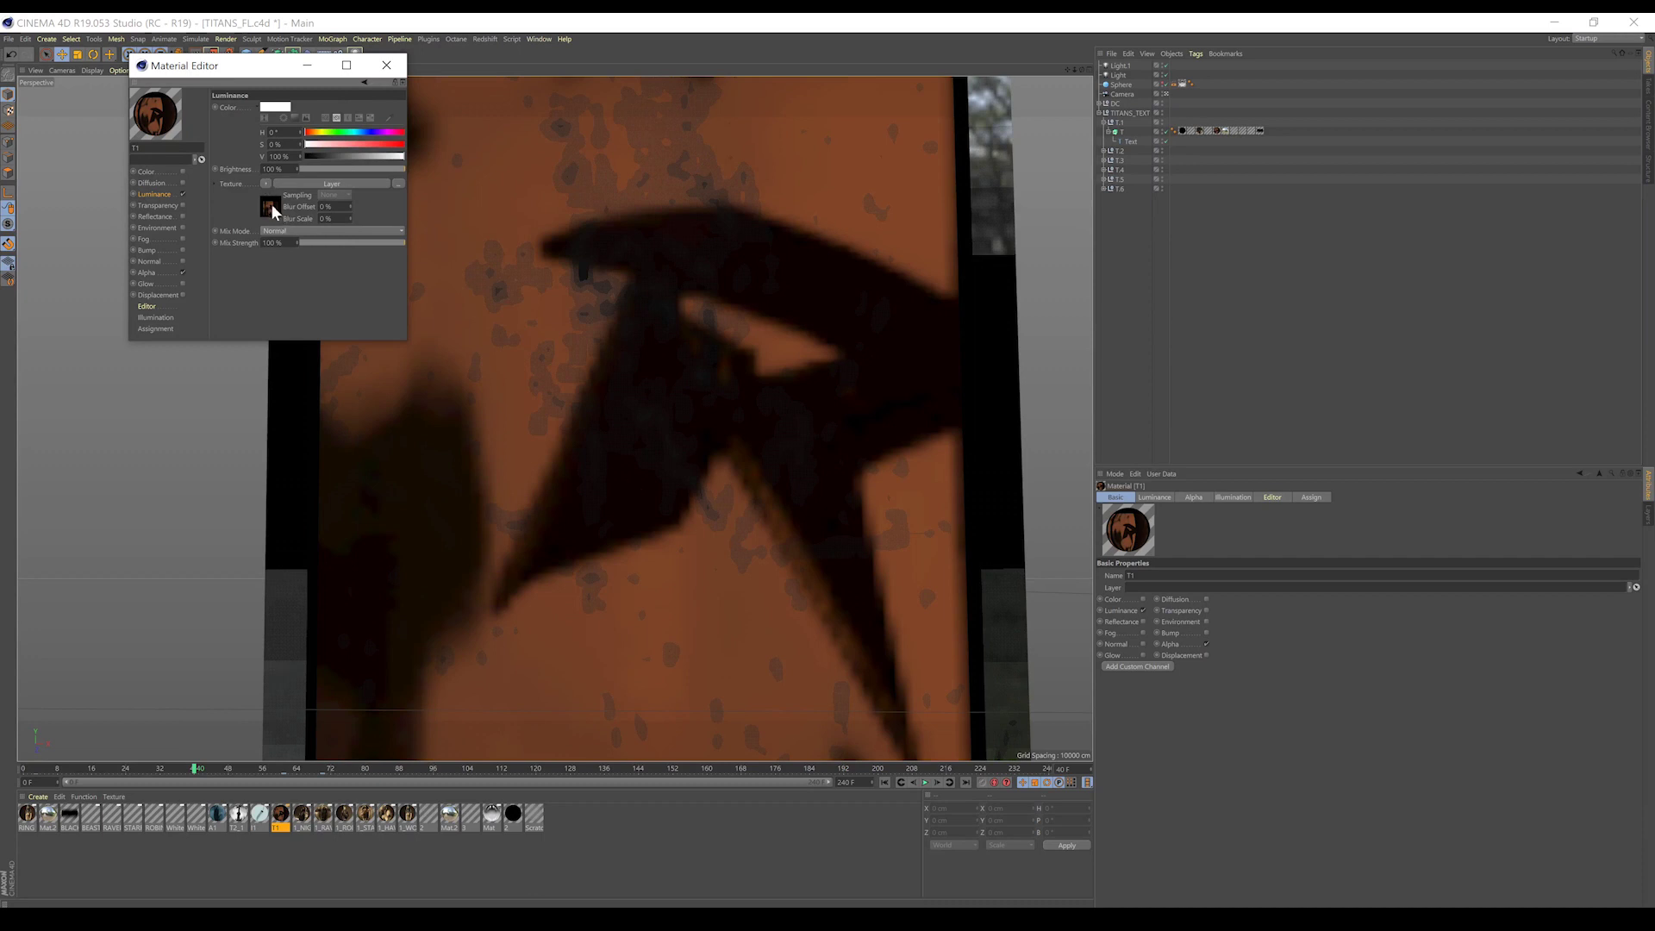
pyautogui.click(386, 68)
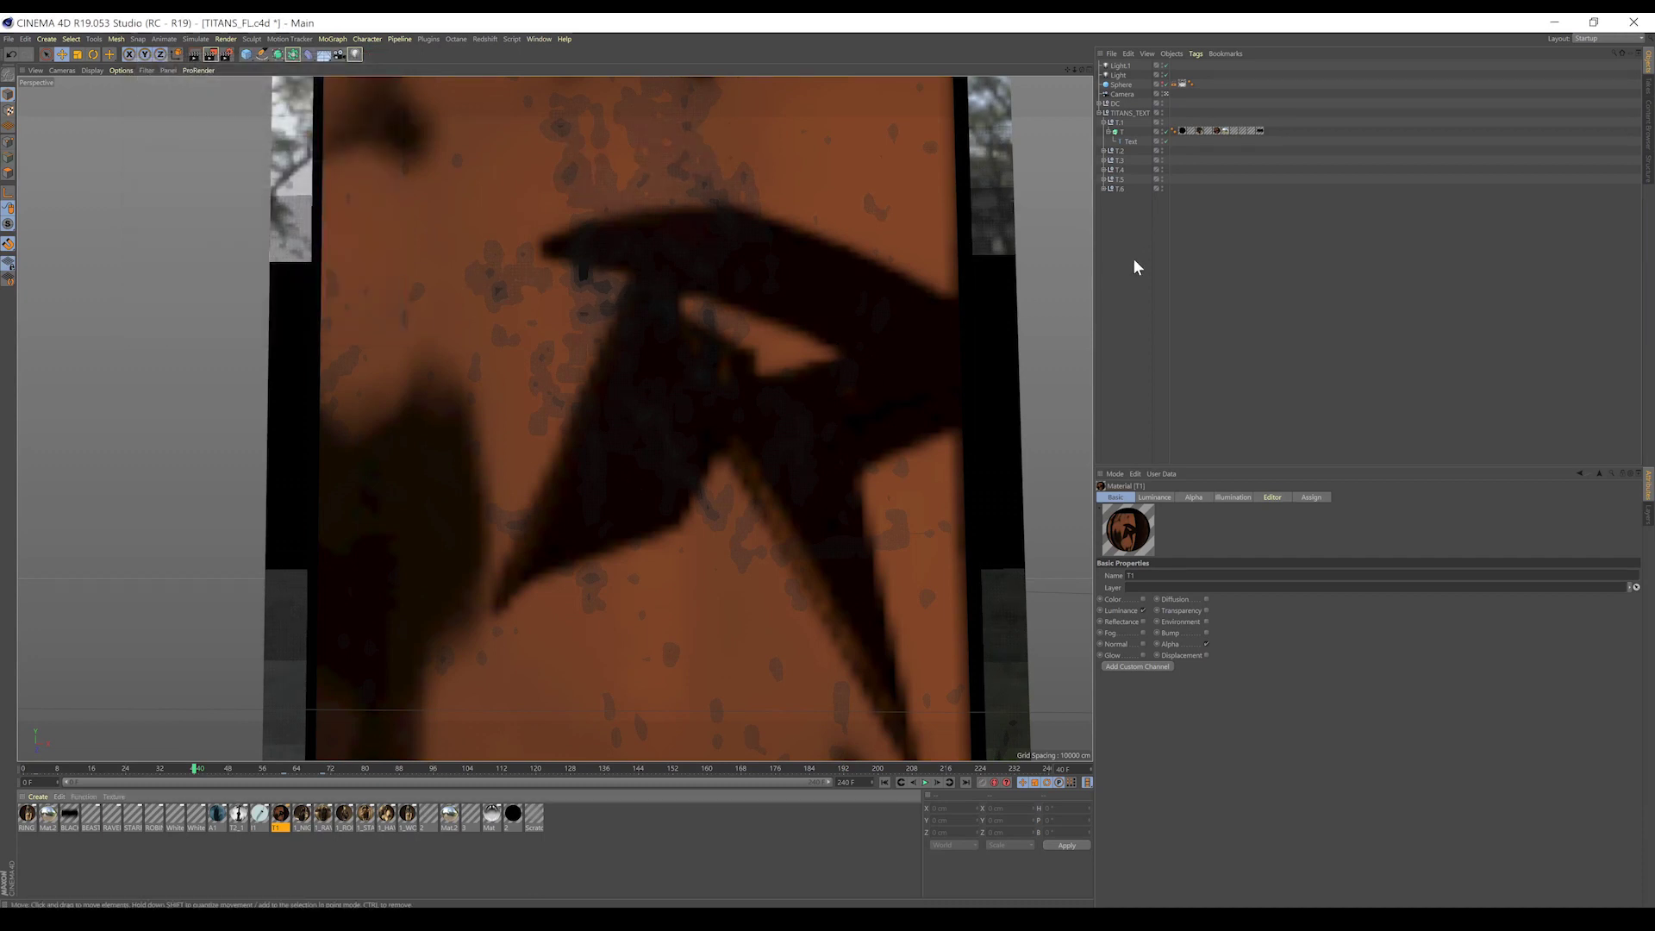
# - Shift the T1 texture slightly left on the extruded letter T, working in texture mode in the front view of the four-view layout
pyautogui.click(1215, 131)
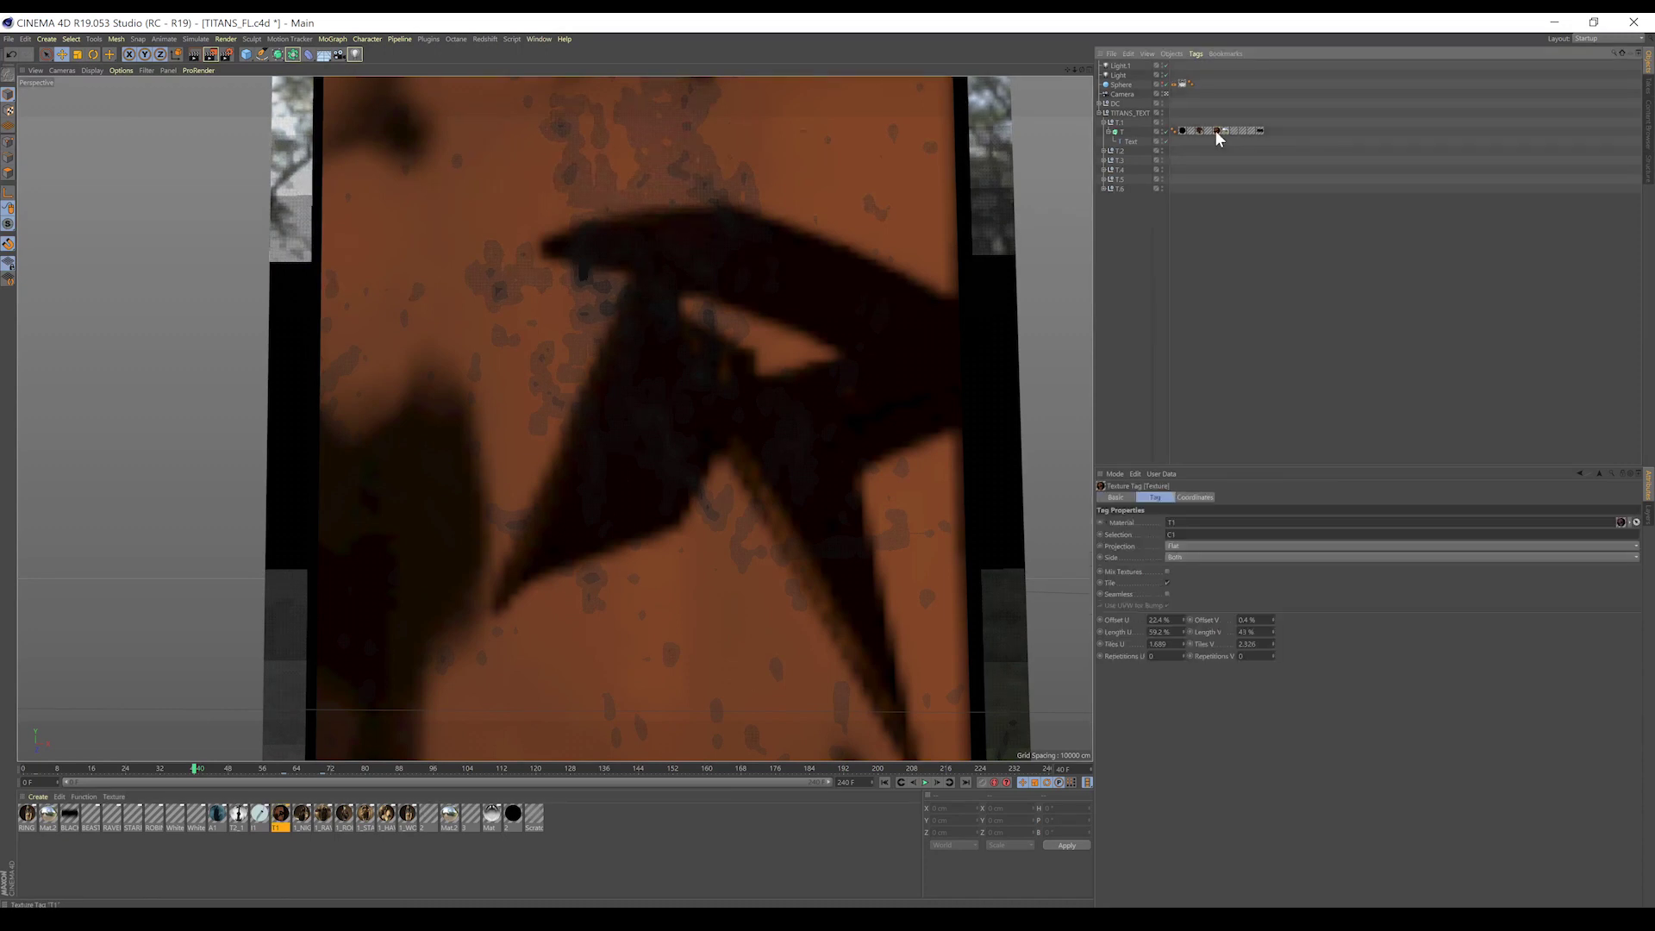
pyautogui.click(1117, 132)
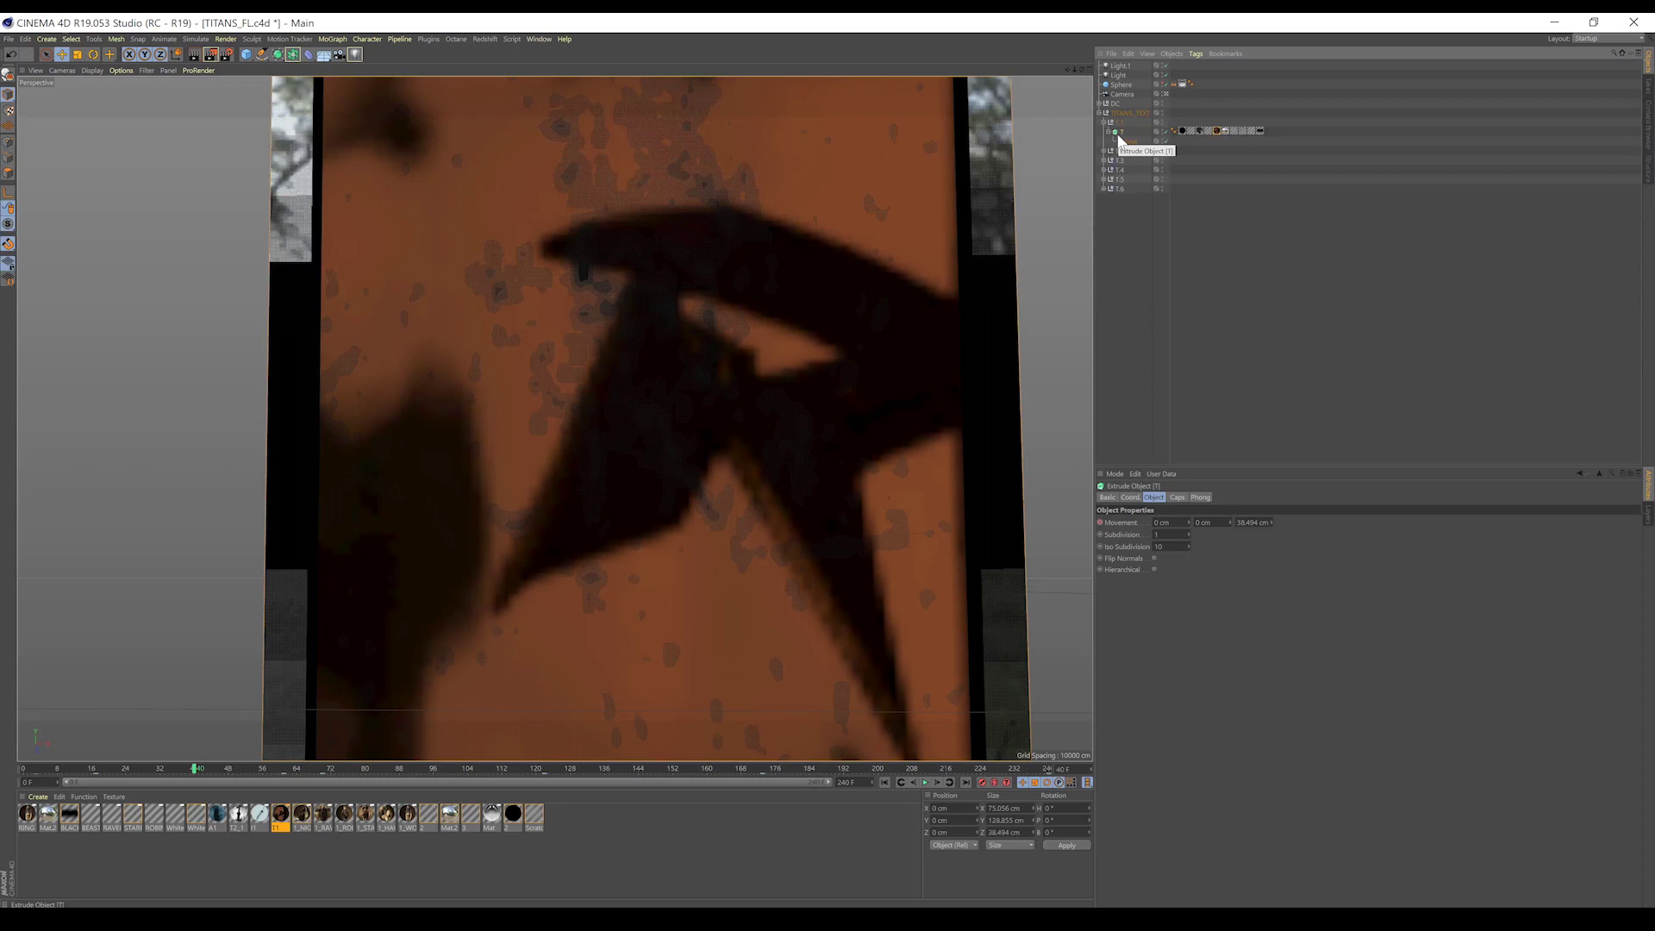
pyautogui.click(9, 112)
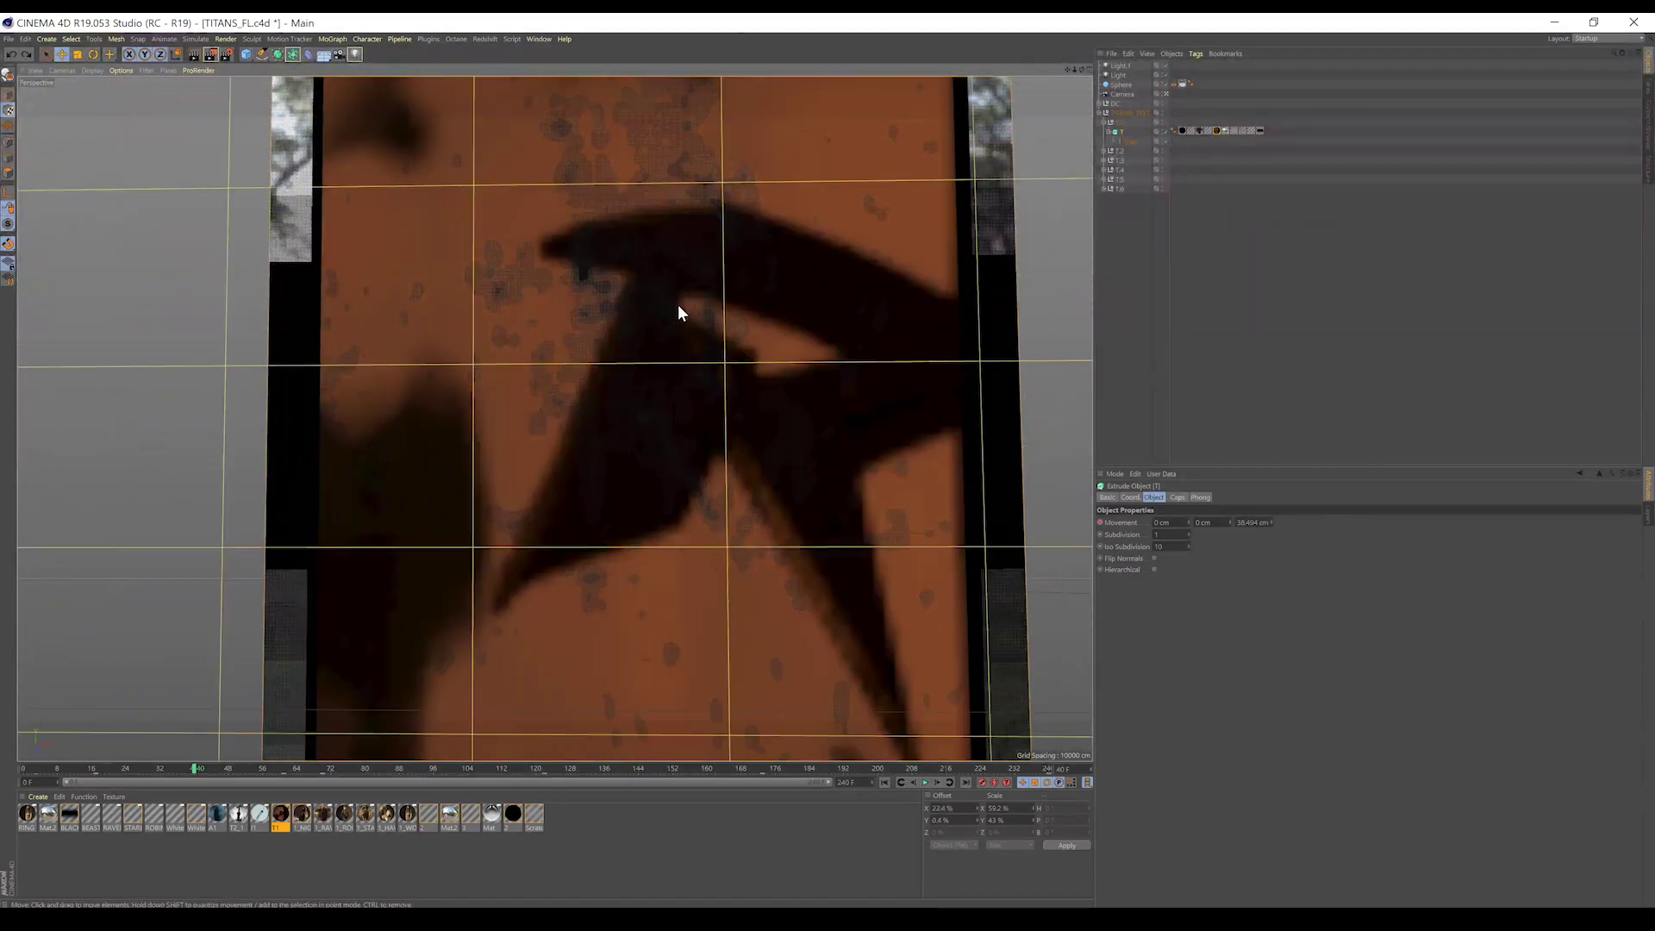
pyautogui.click(1088, 69)
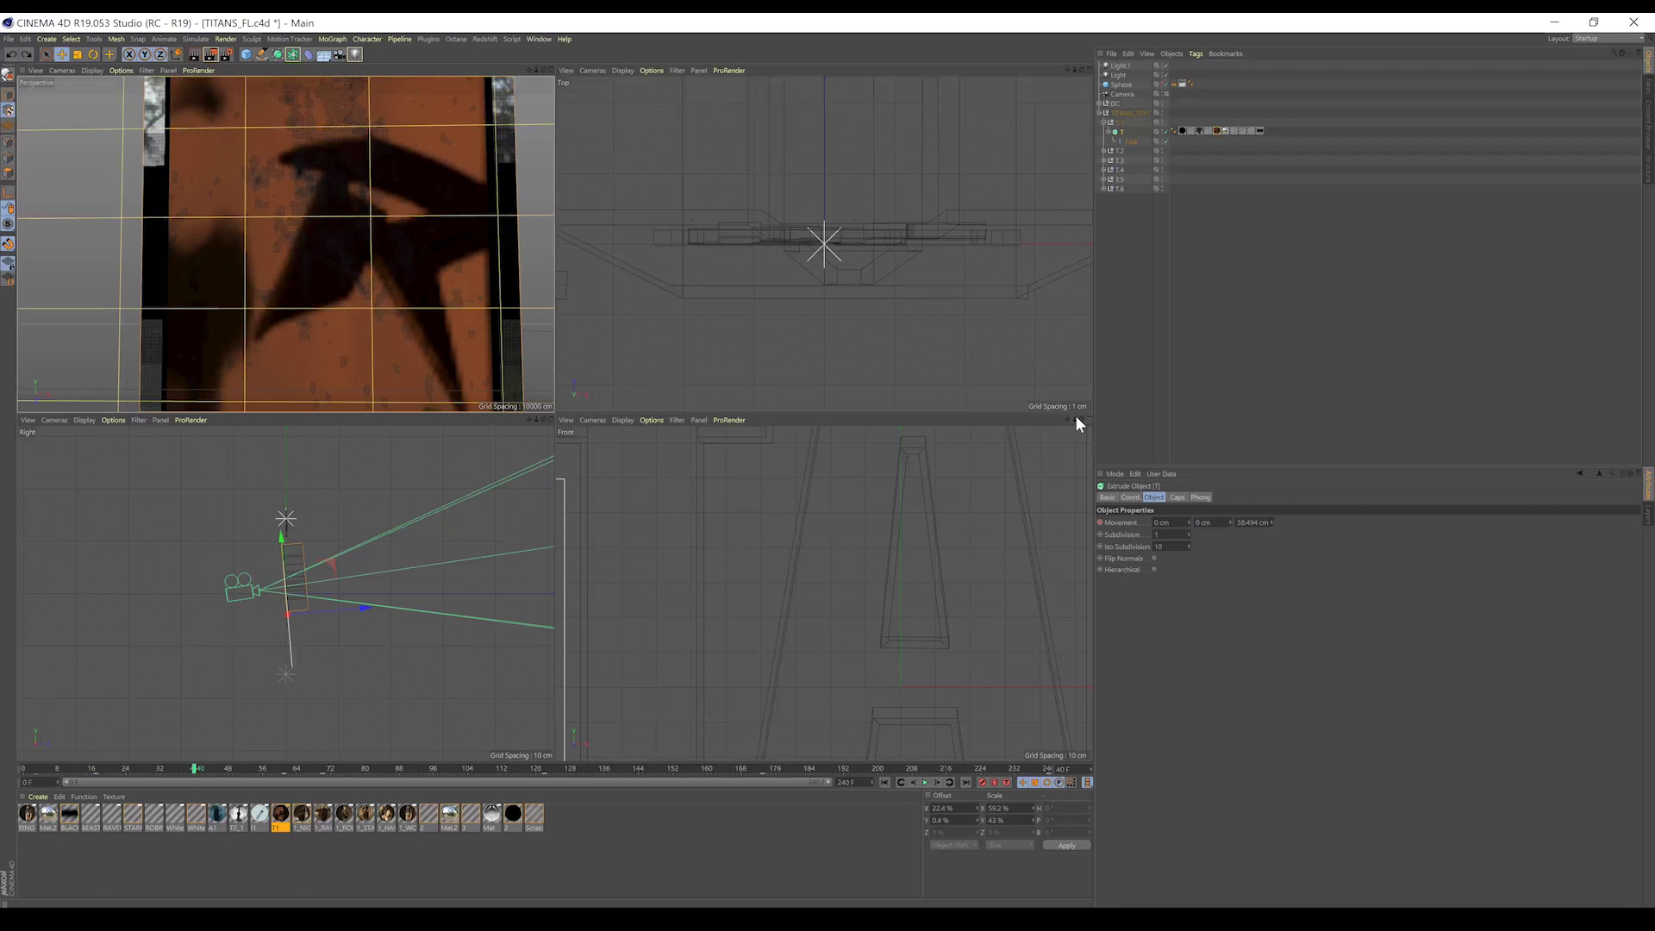
pyautogui.scroll(-10, 824, 593)
pyautogui.scroll(-1, 824, 593)
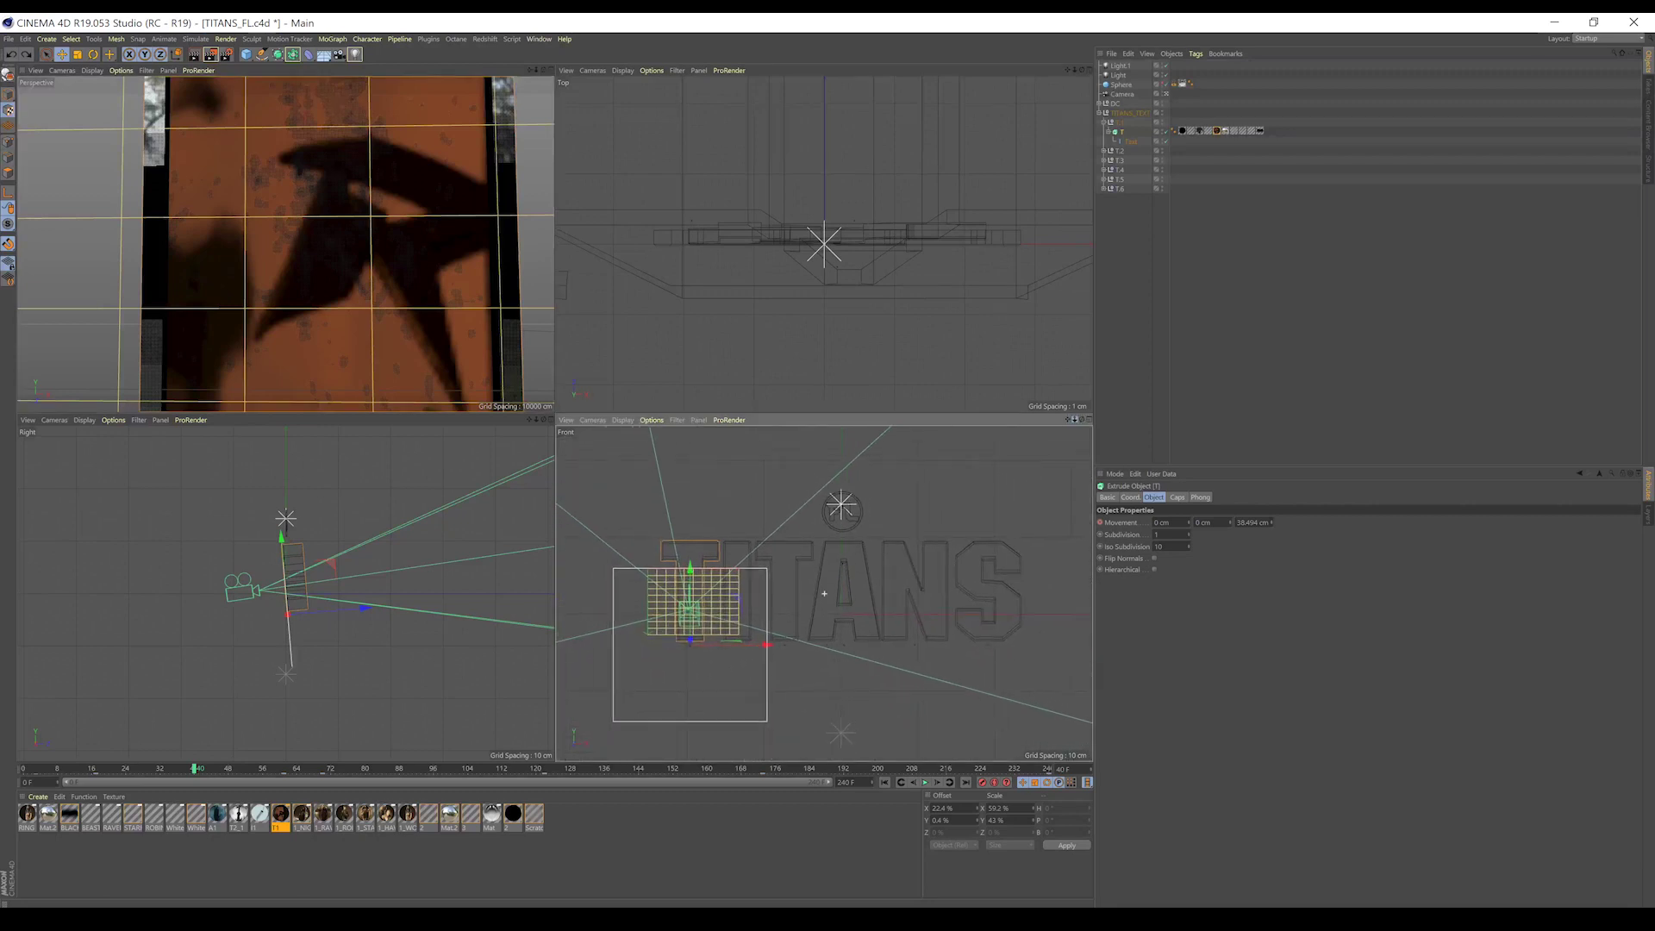
pyautogui.moveTo(760, 644); pyautogui.dragTo(758, 645)
pyautogui.press('t')
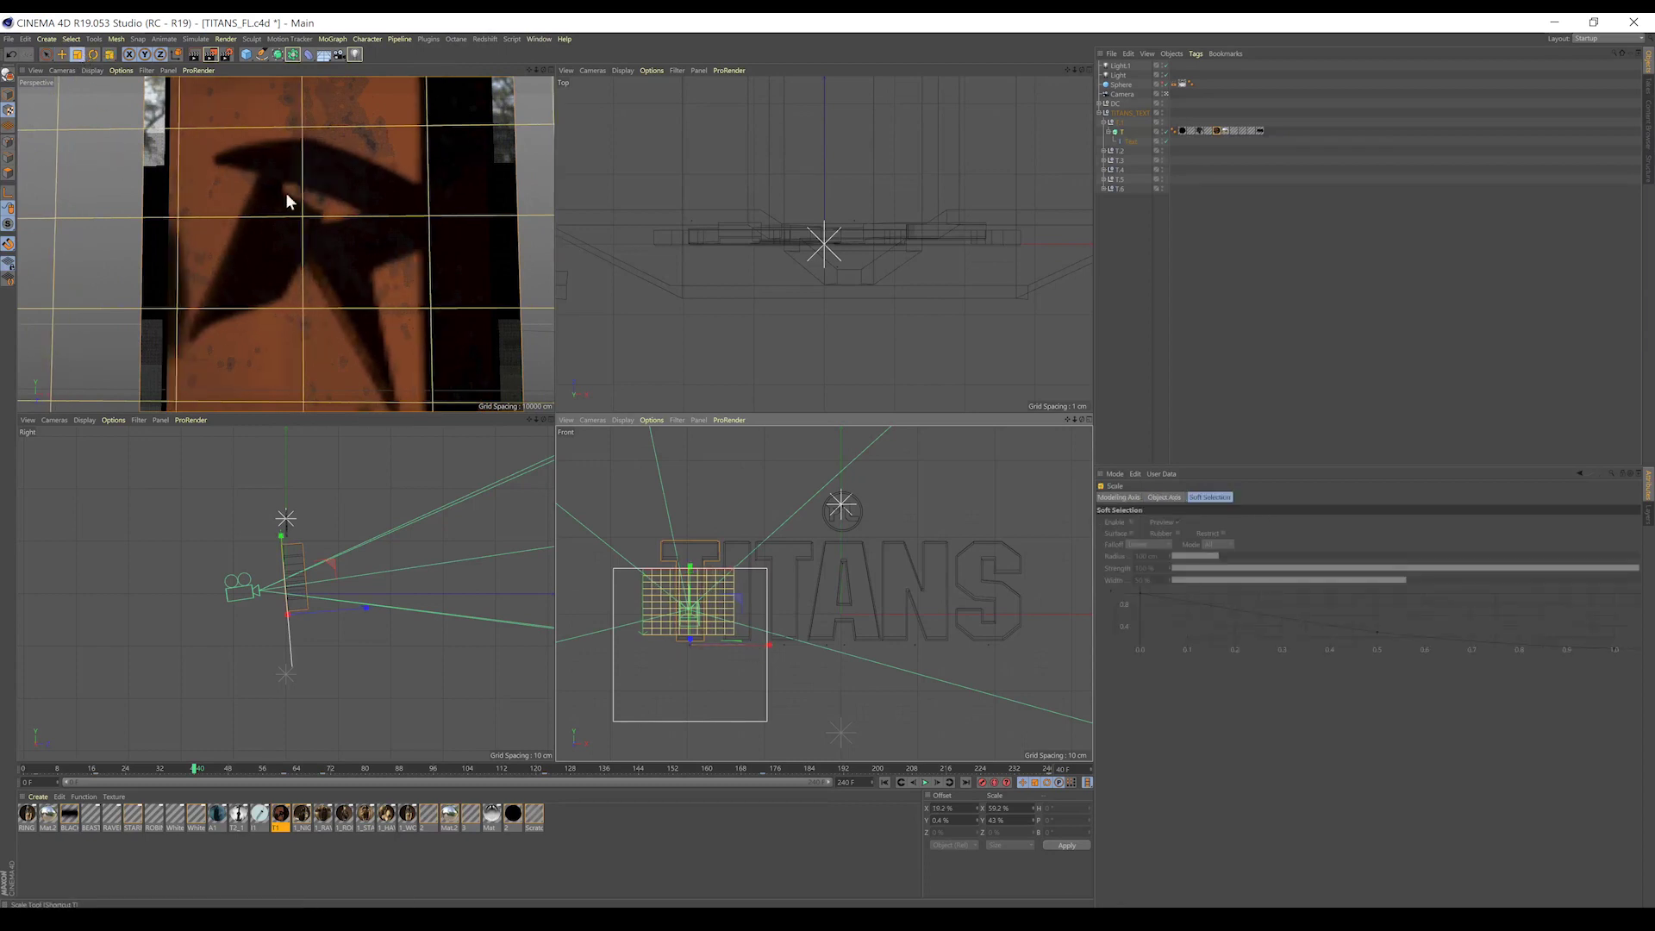
pyautogui.moveTo(798, 581); pyautogui.dragTo(804, 579)
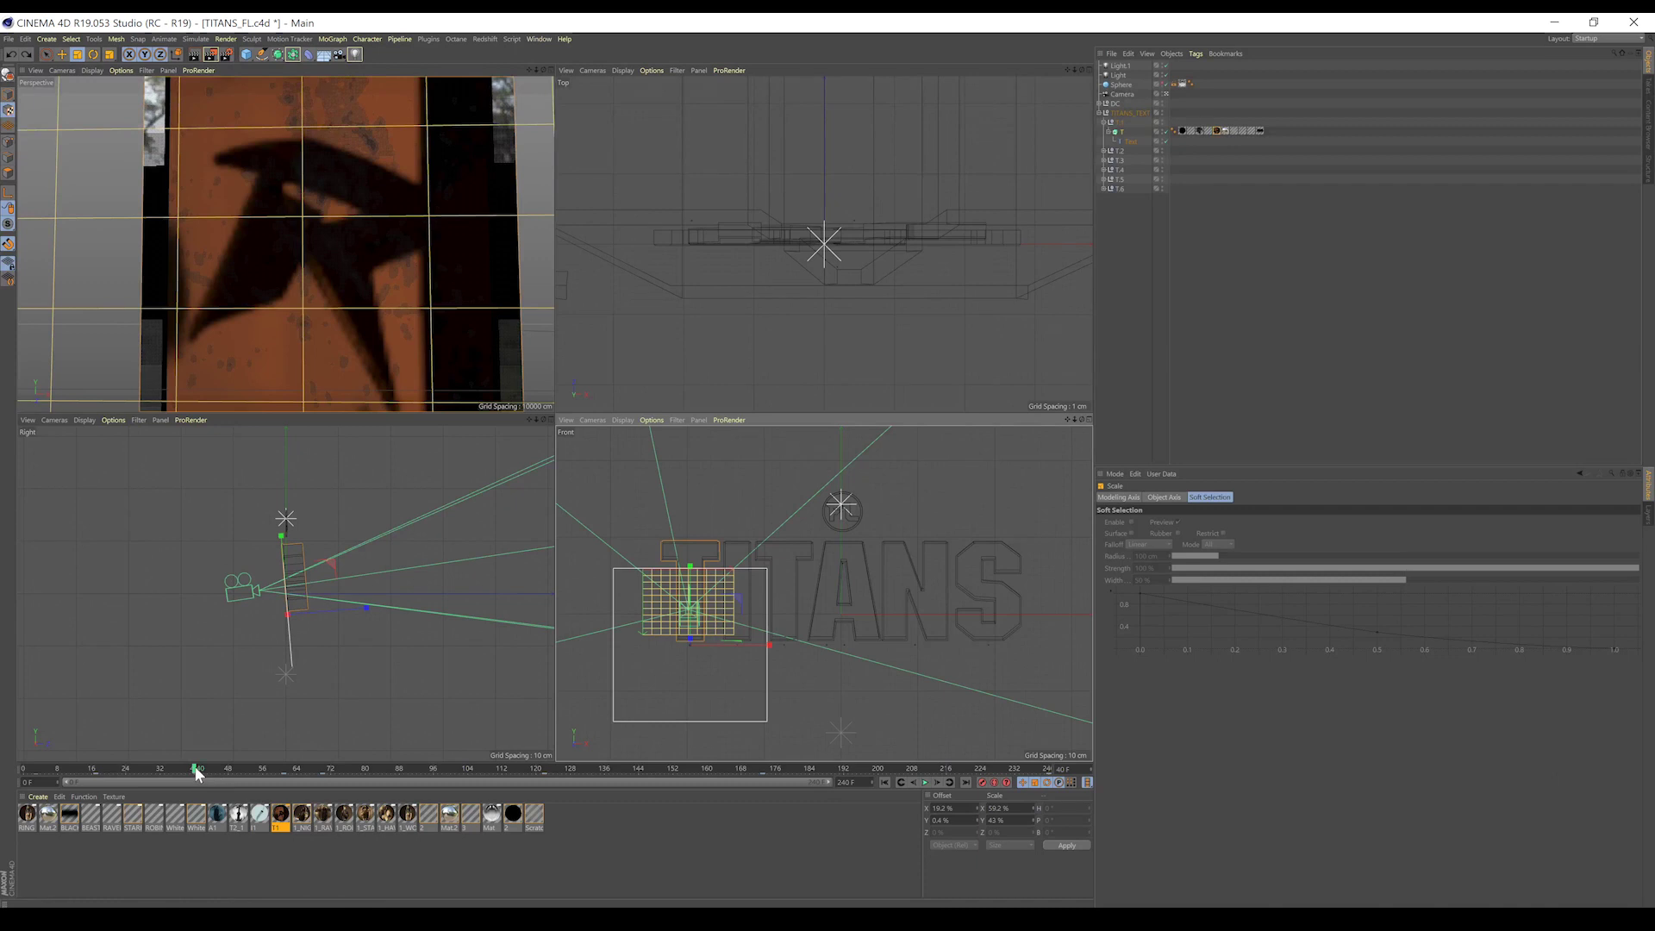
# - At the frame where faces fill the letters, shift the T_NIGHTWING texture slightly left and up on the first letter T
pyautogui.moveTo(193, 771); pyautogui.dragTo(759, 772)
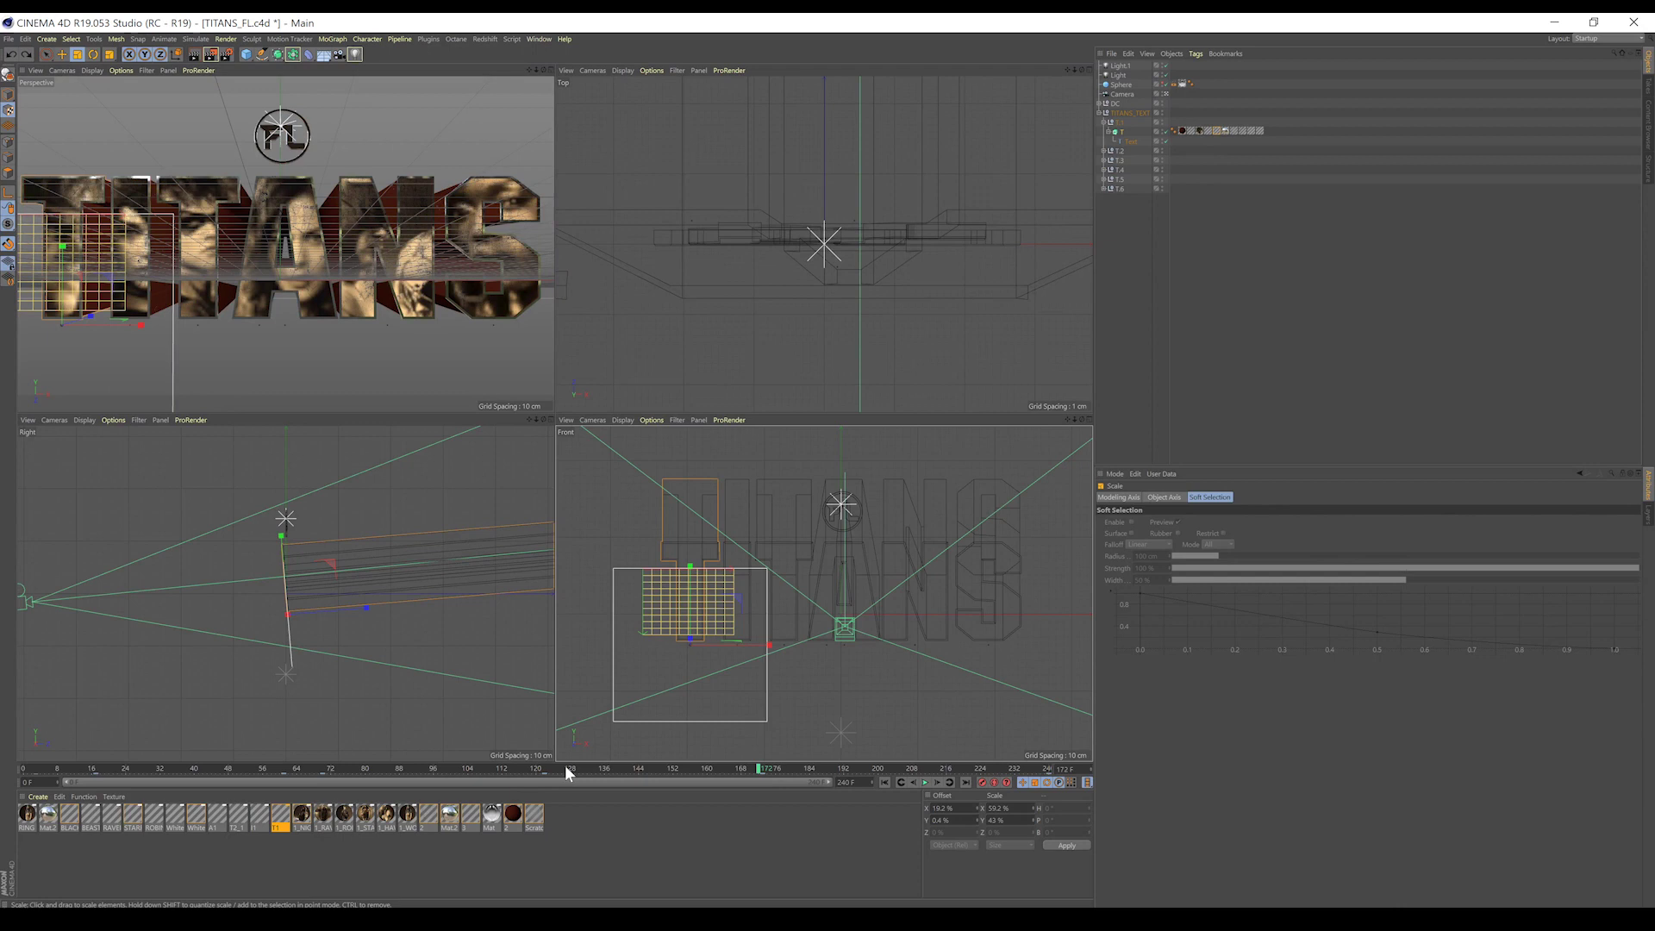
pyautogui.click(1200, 131)
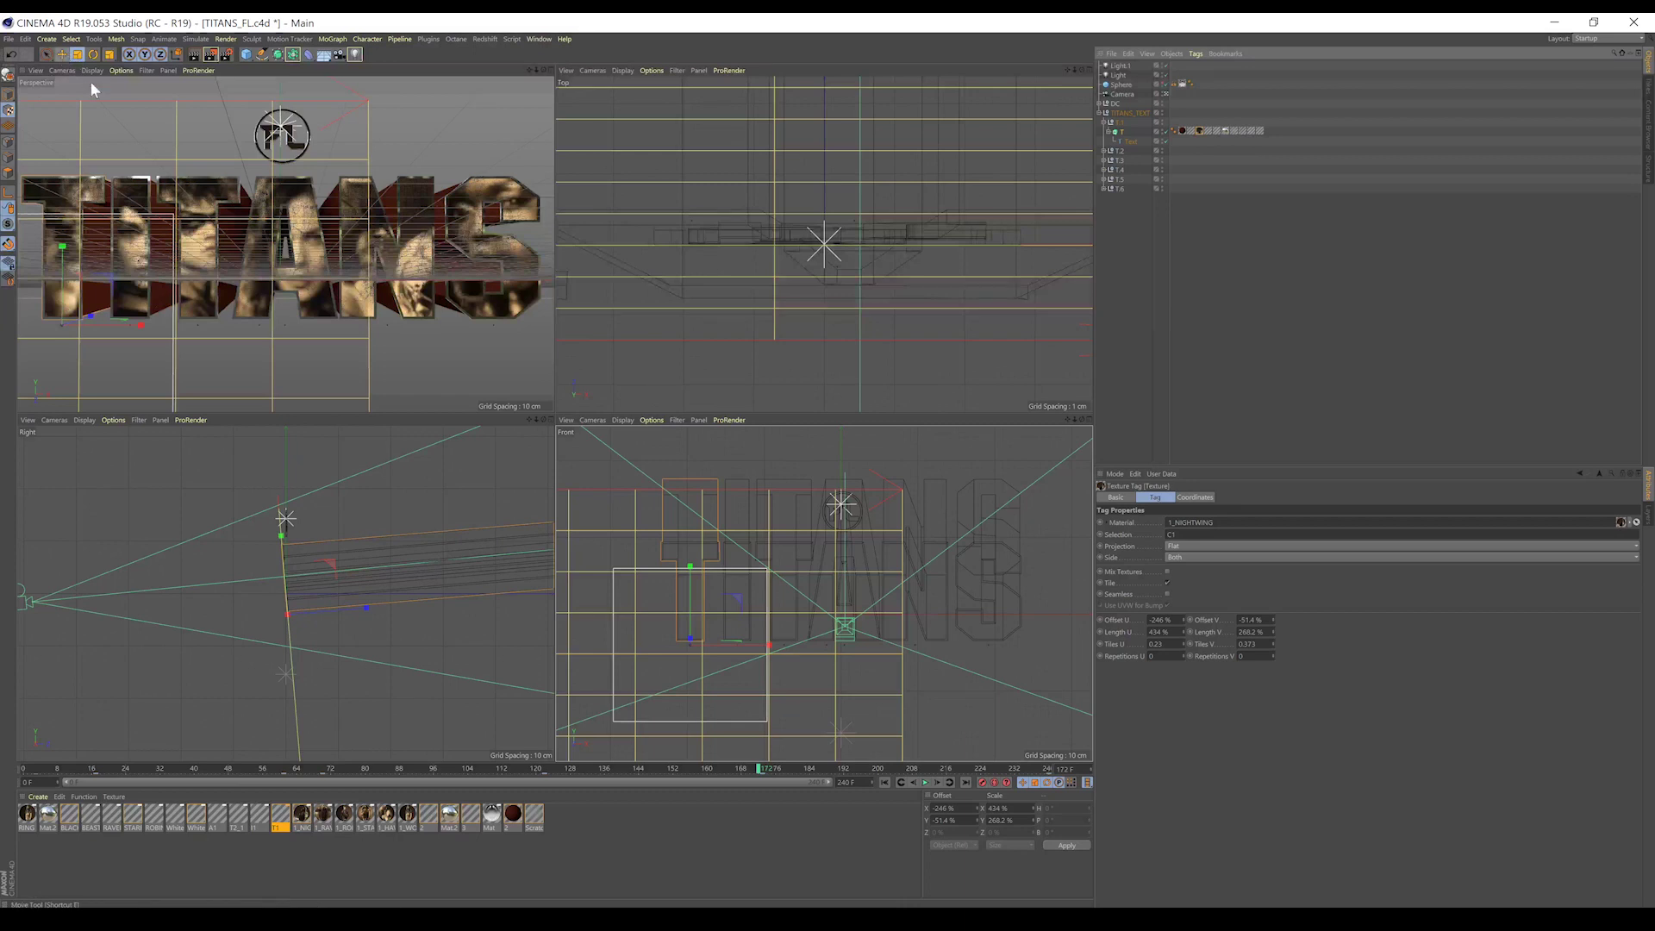
pyautogui.click(1119, 130)
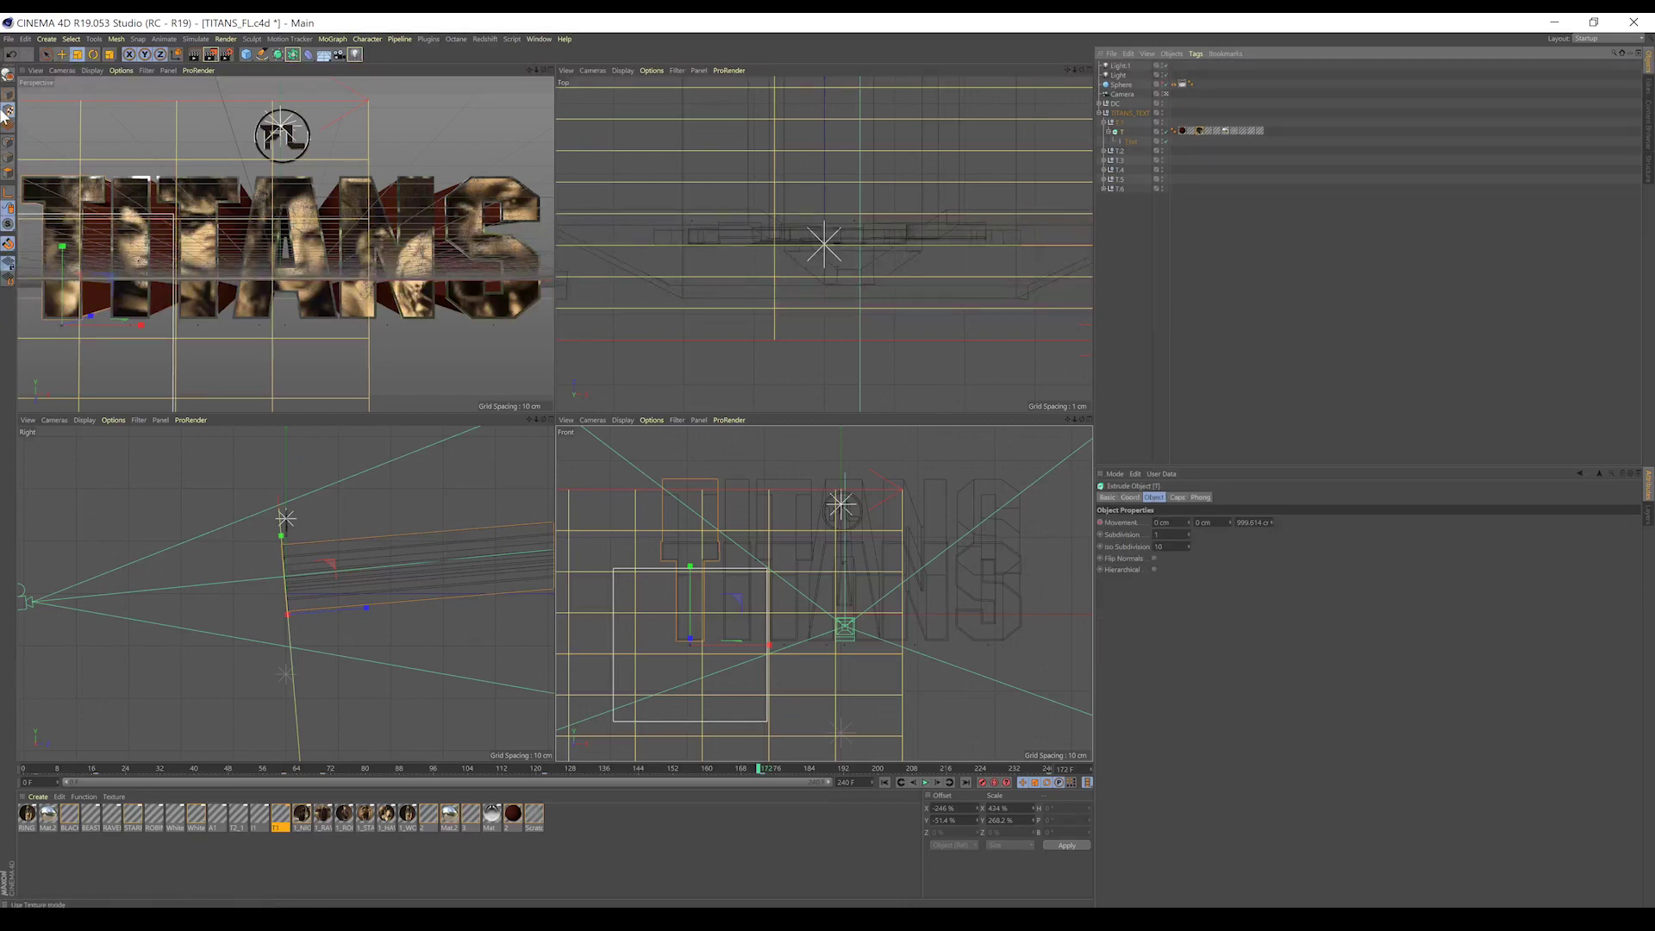
pyautogui.click(60, 54)
pyautogui.moveTo(766, 645); pyautogui.dragTo(758, 647)
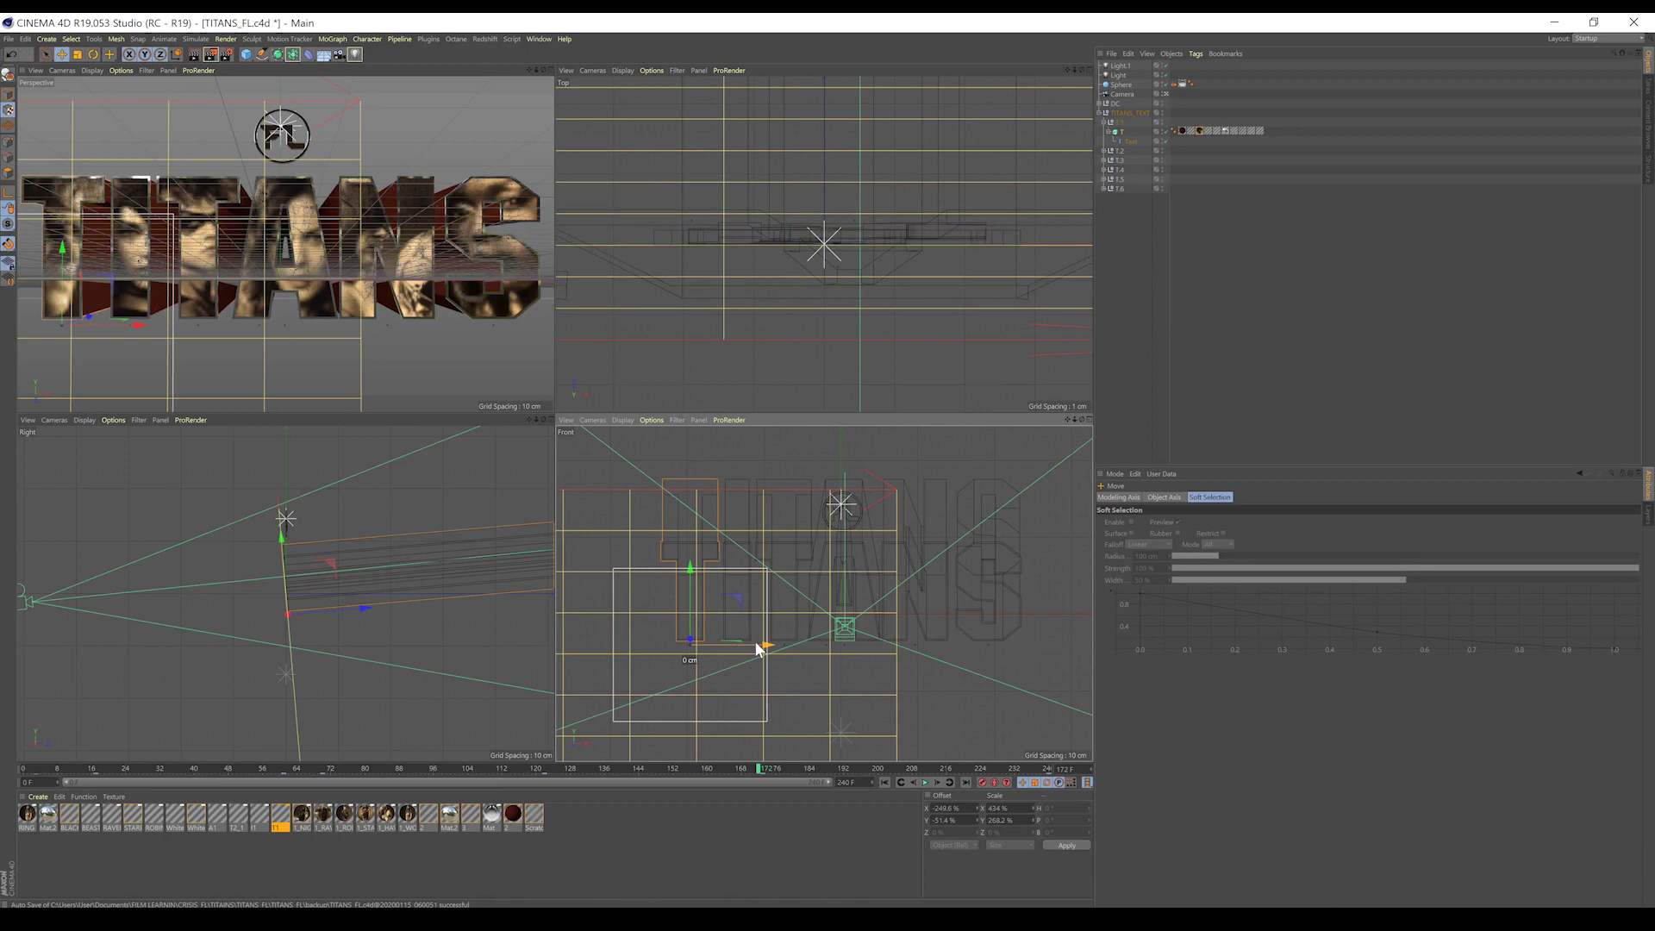
pyautogui.moveTo(691, 572); pyautogui.dragTo(690, 574)
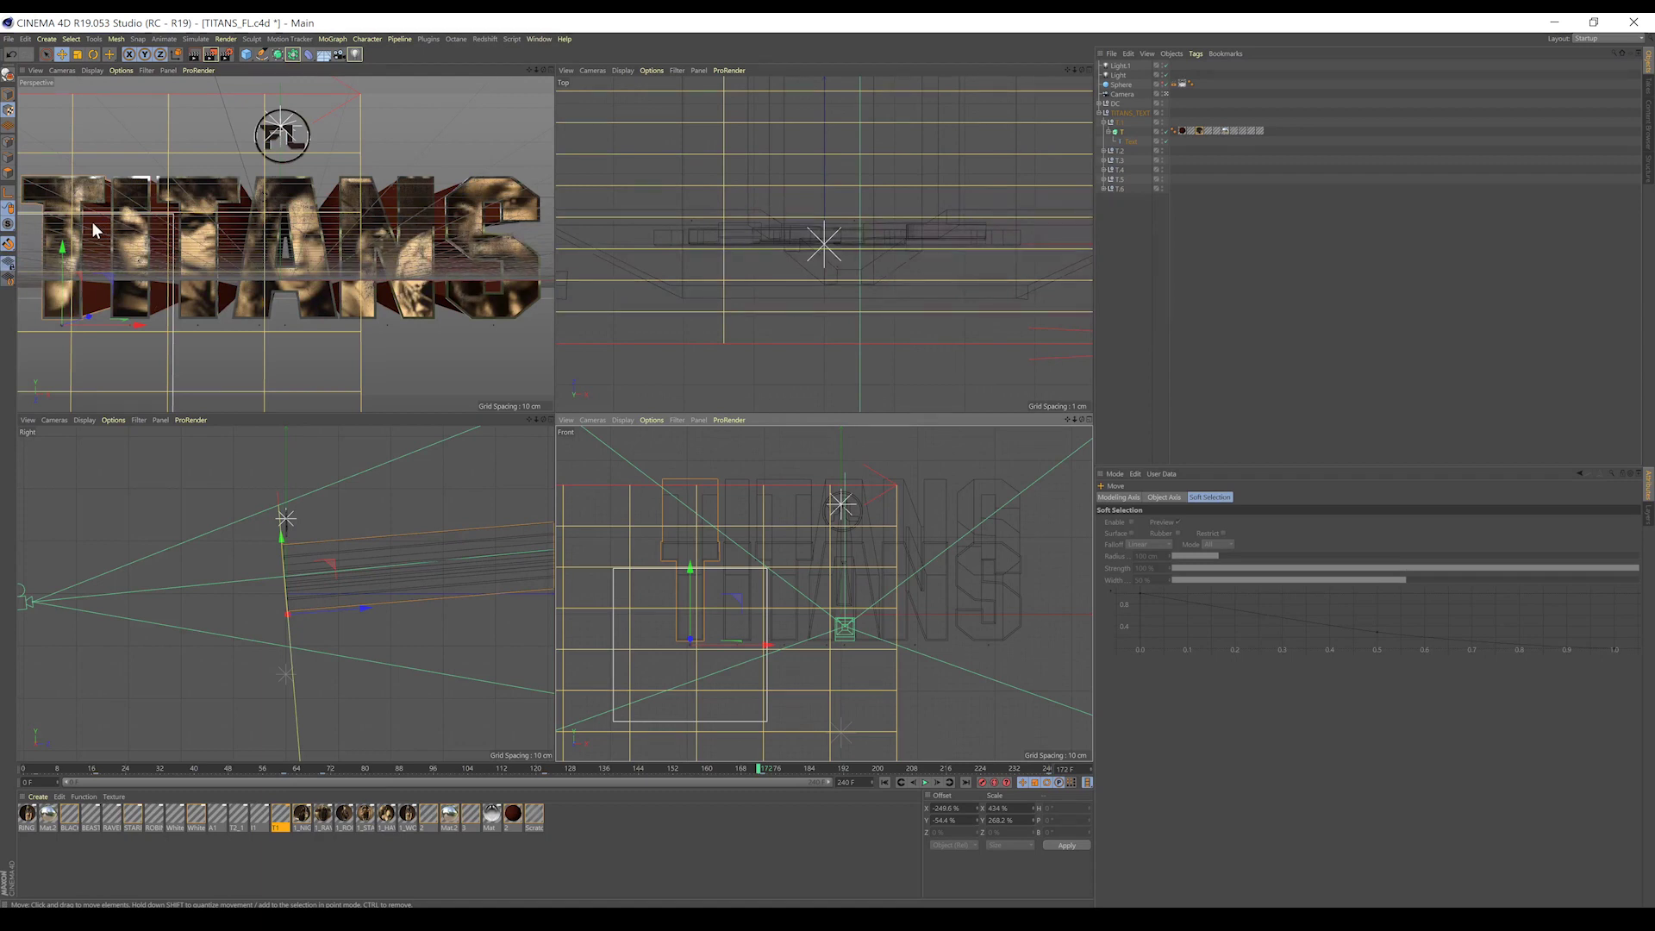
# - Try to shift the STARFIRE texture slightly upward on the first letter T at a later frame, and undo the move
pyautogui.moveTo(763, 767); pyautogui.dragTo(963, 769)
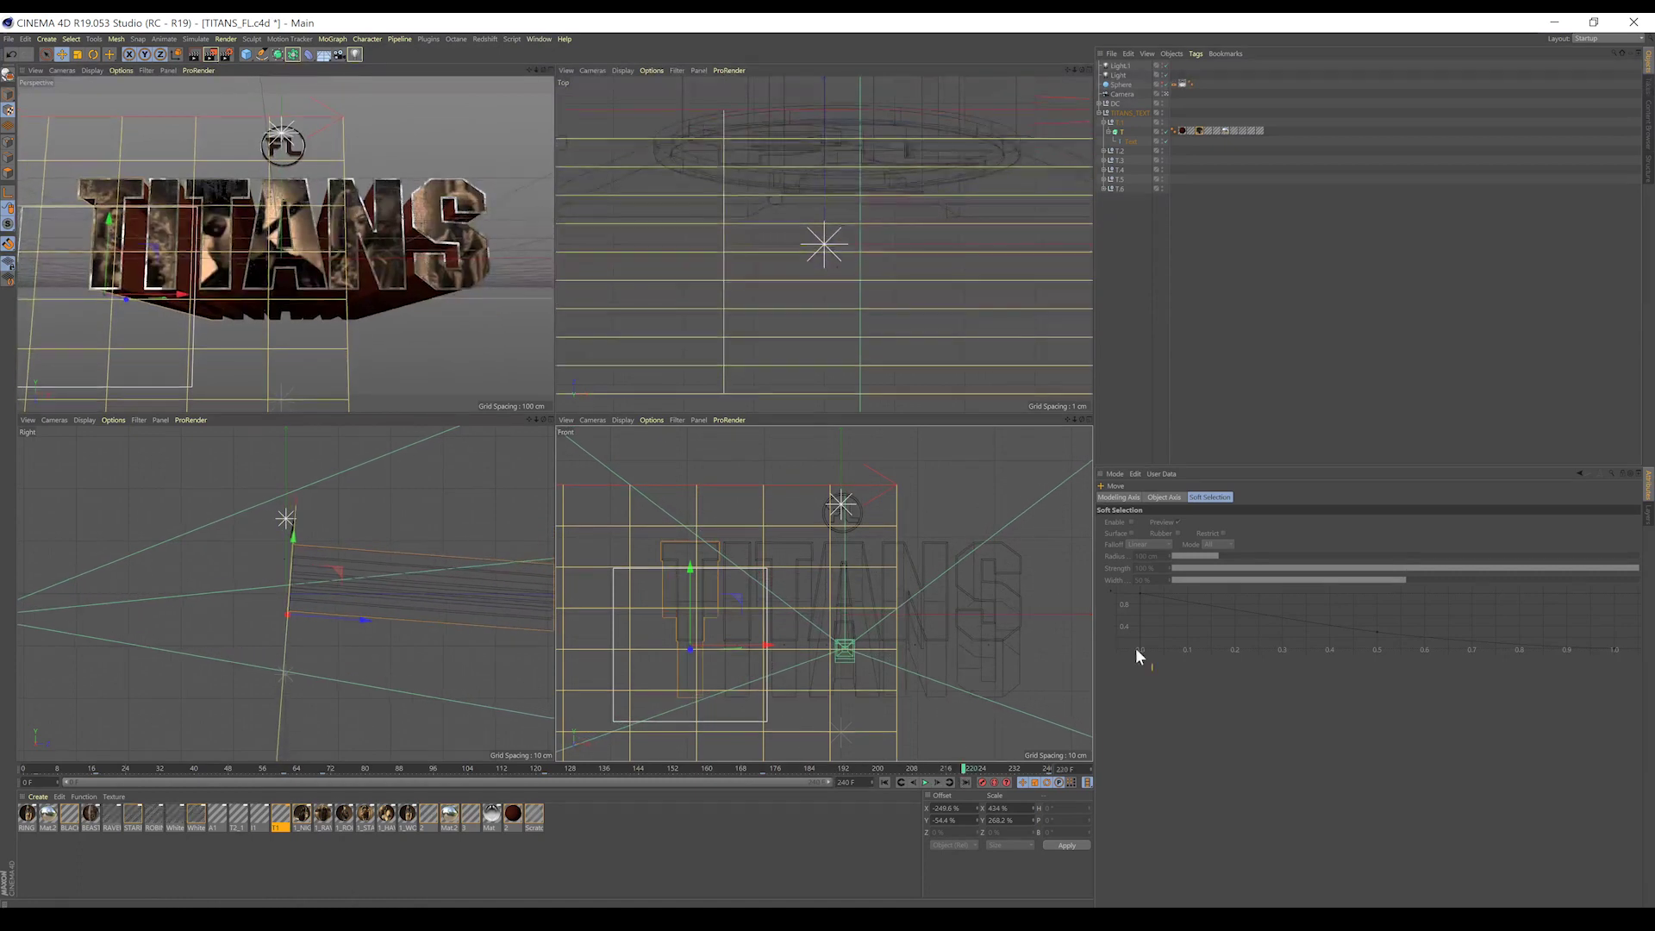
pyautogui.click(1208, 131)
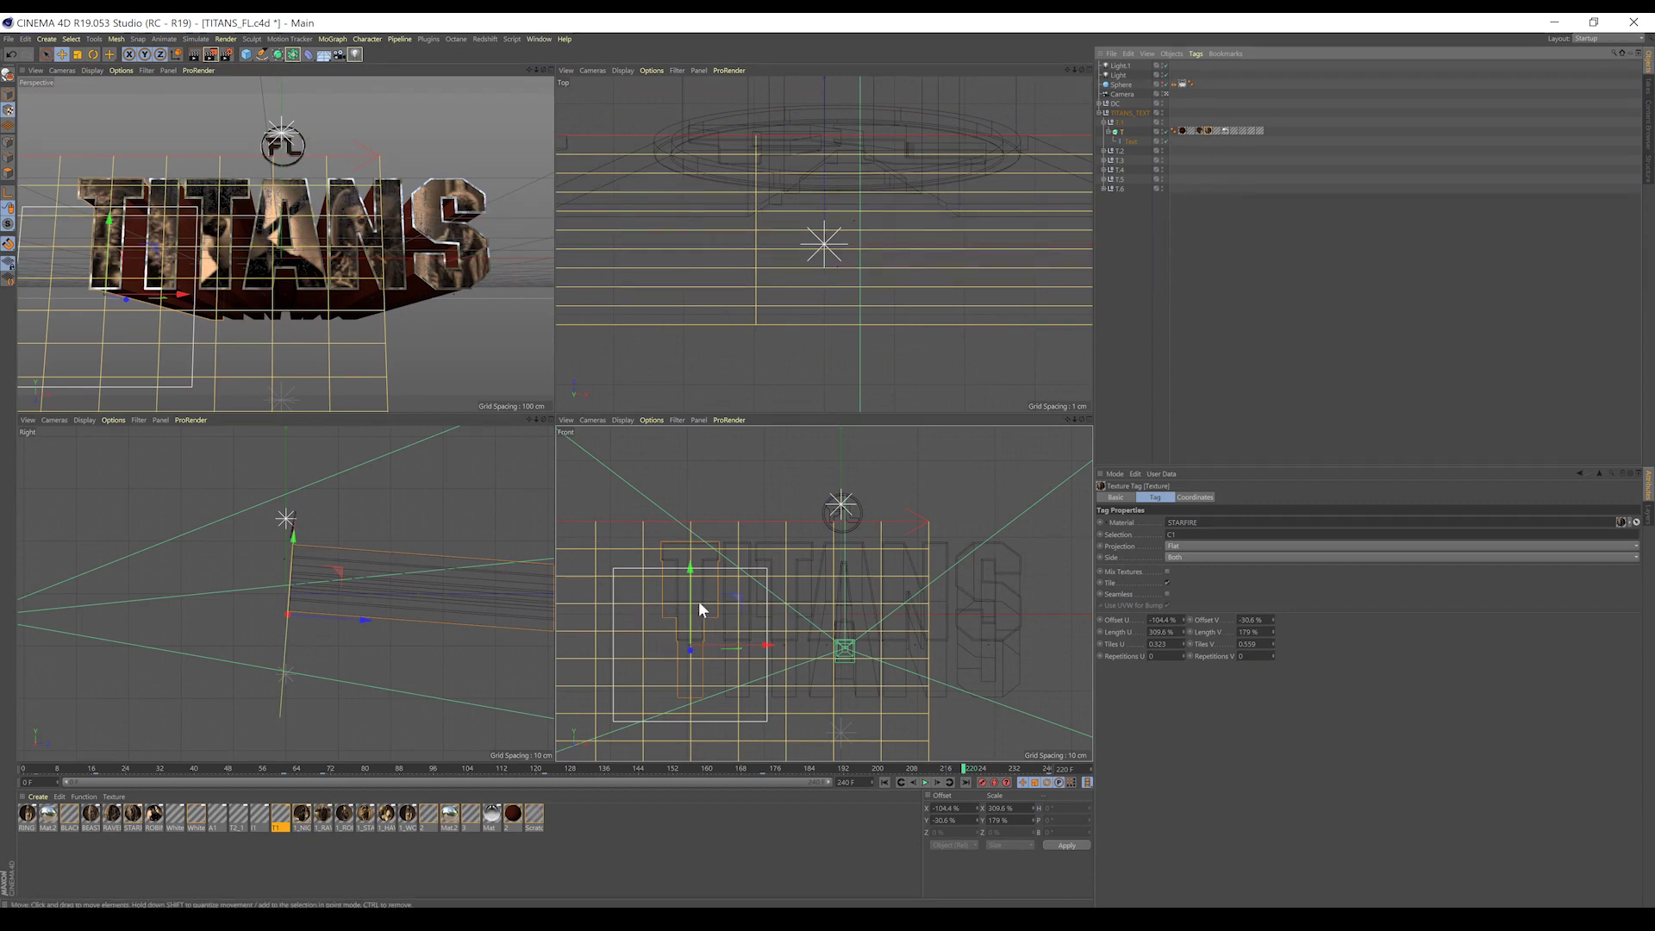
pyautogui.moveTo(687, 567); pyautogui.dragTo(689, 563)
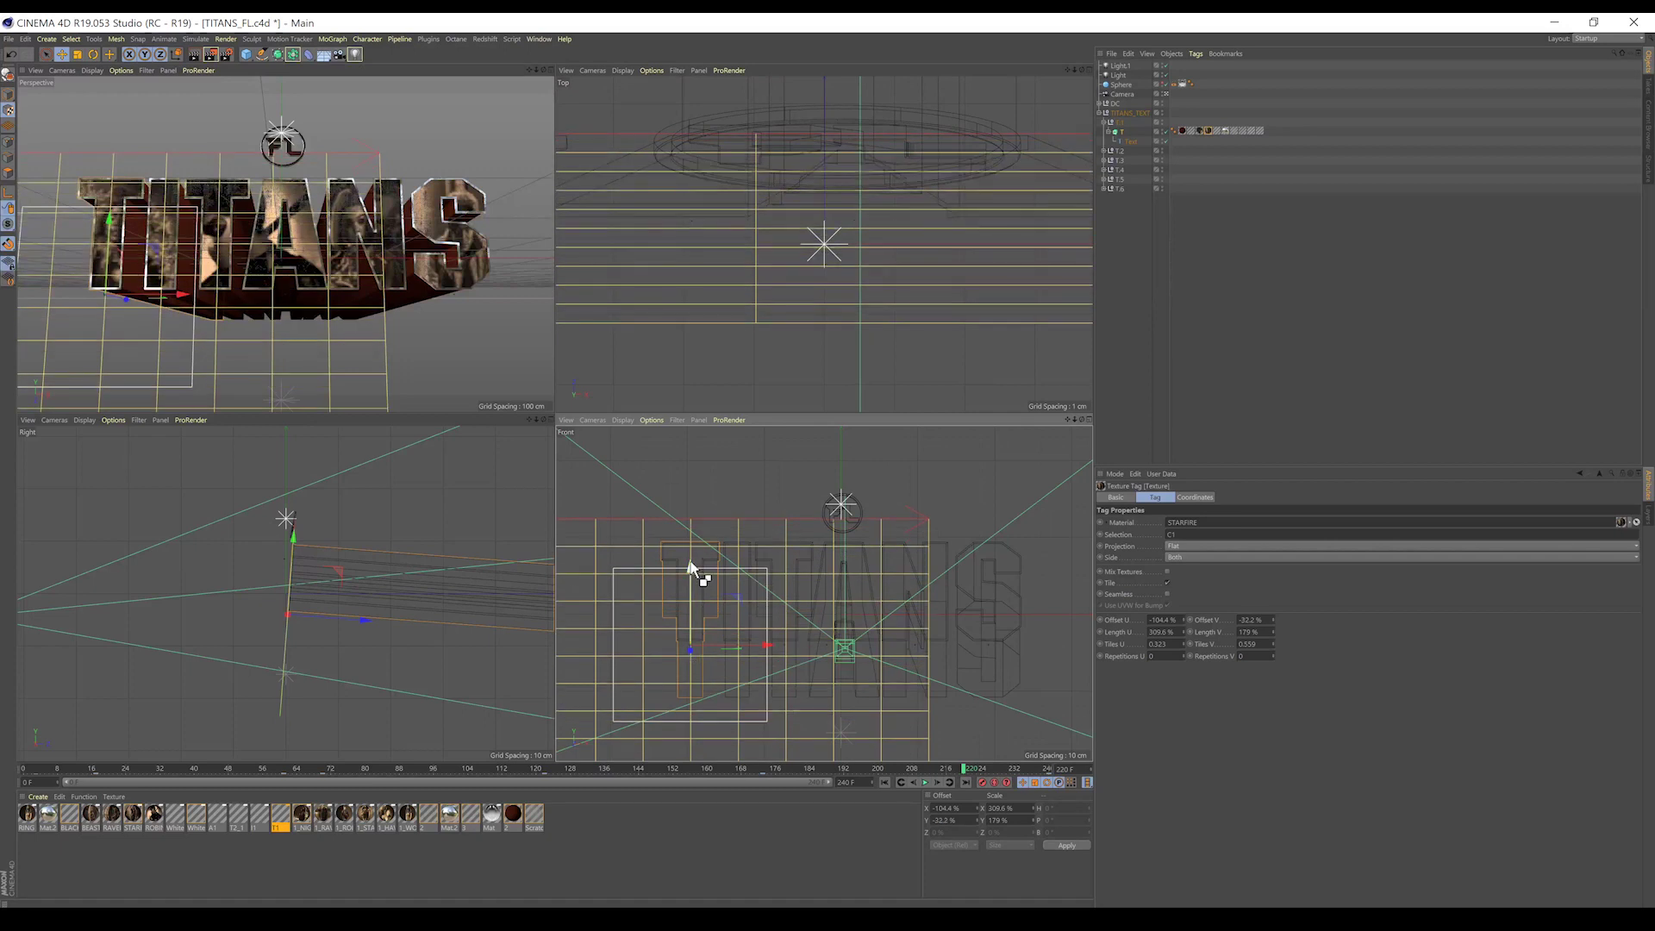
pyautogui.hotkey('ctrl', 'z')
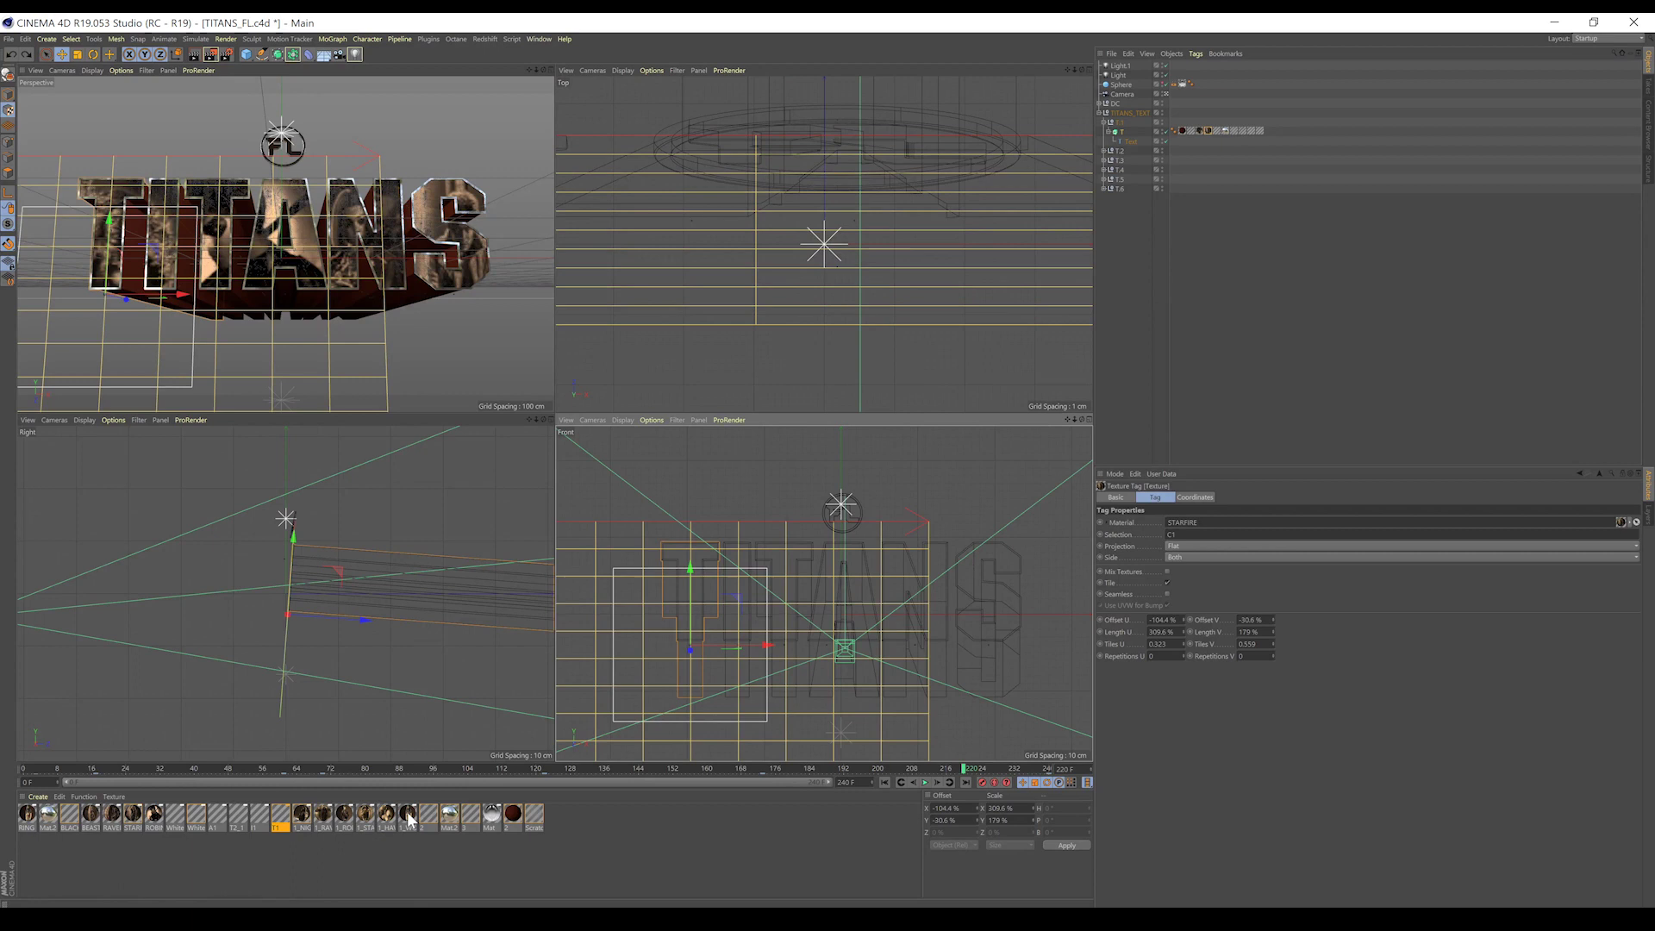
# - Open the RAVEN material and examine the image texture in its Luminance channel
pyautogui.doubleClick(113, 814)
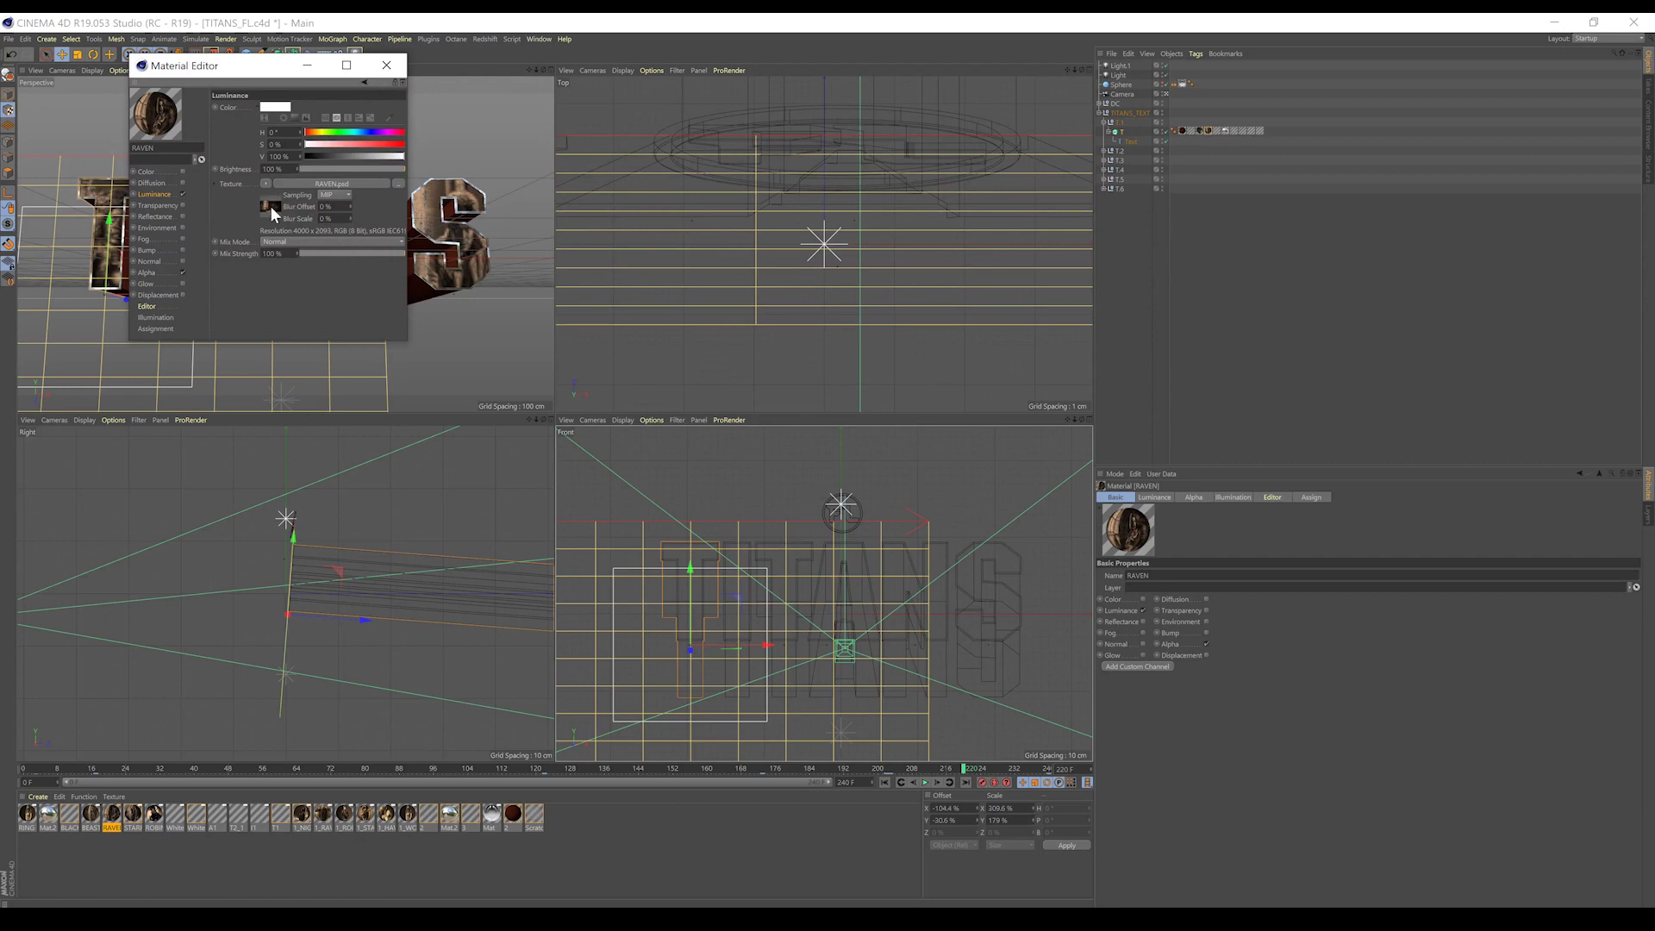
pyautogui.click(265, 182)
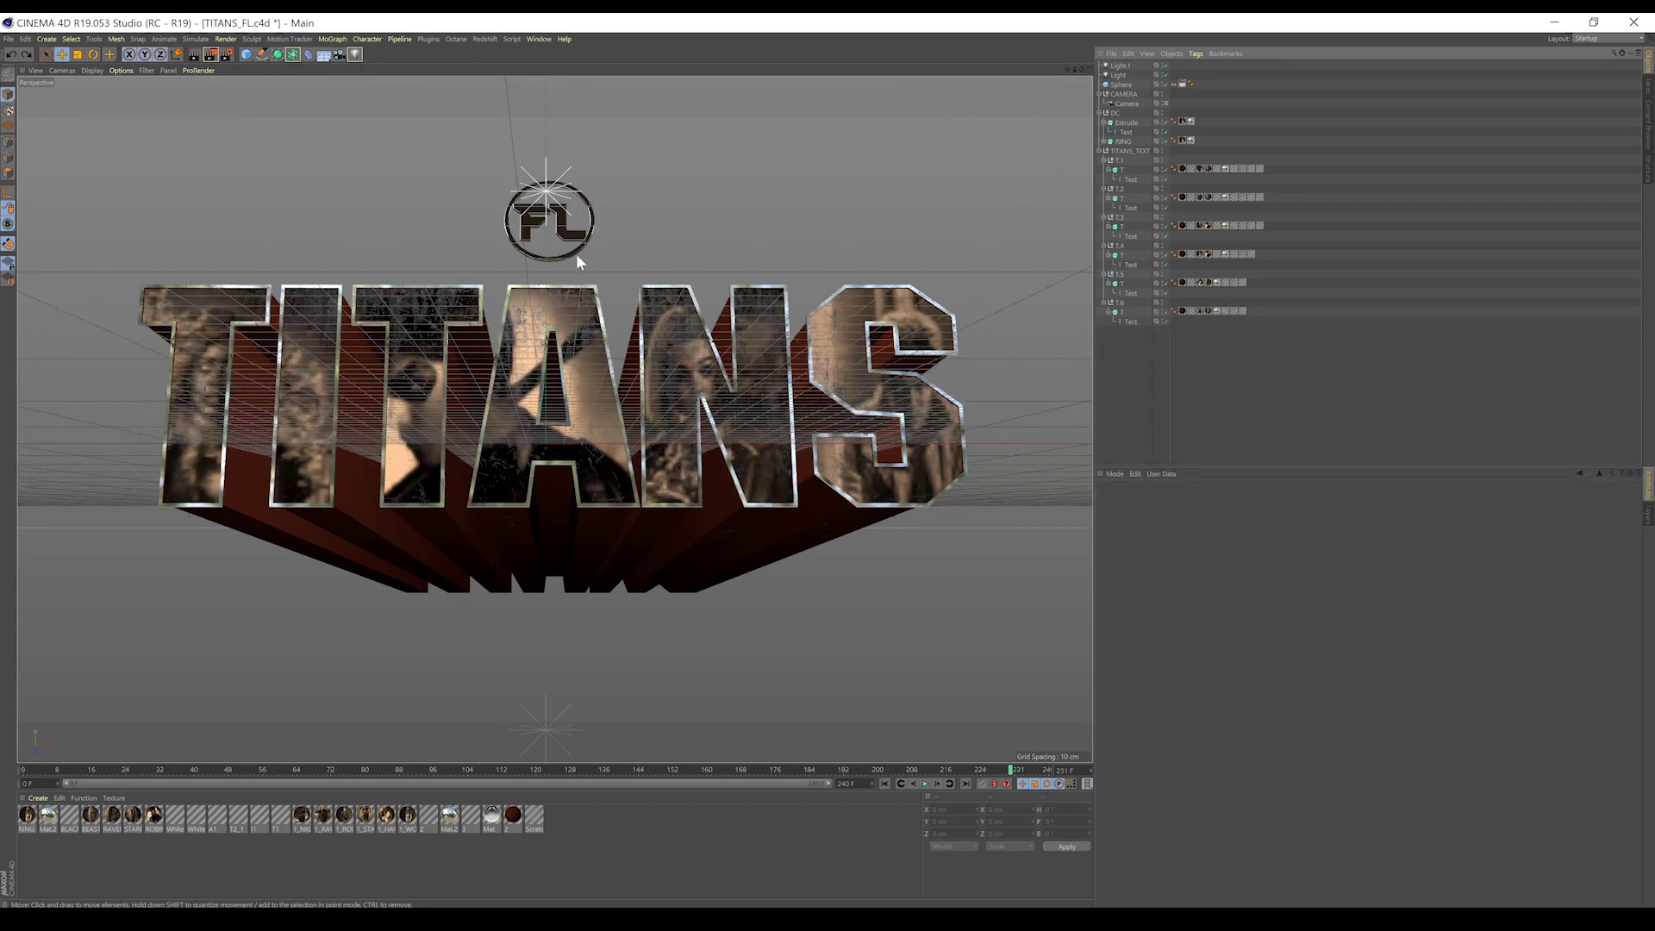
# - Change the logo text inside the ring above the title to DC
pyautogui.click(1127, 133)
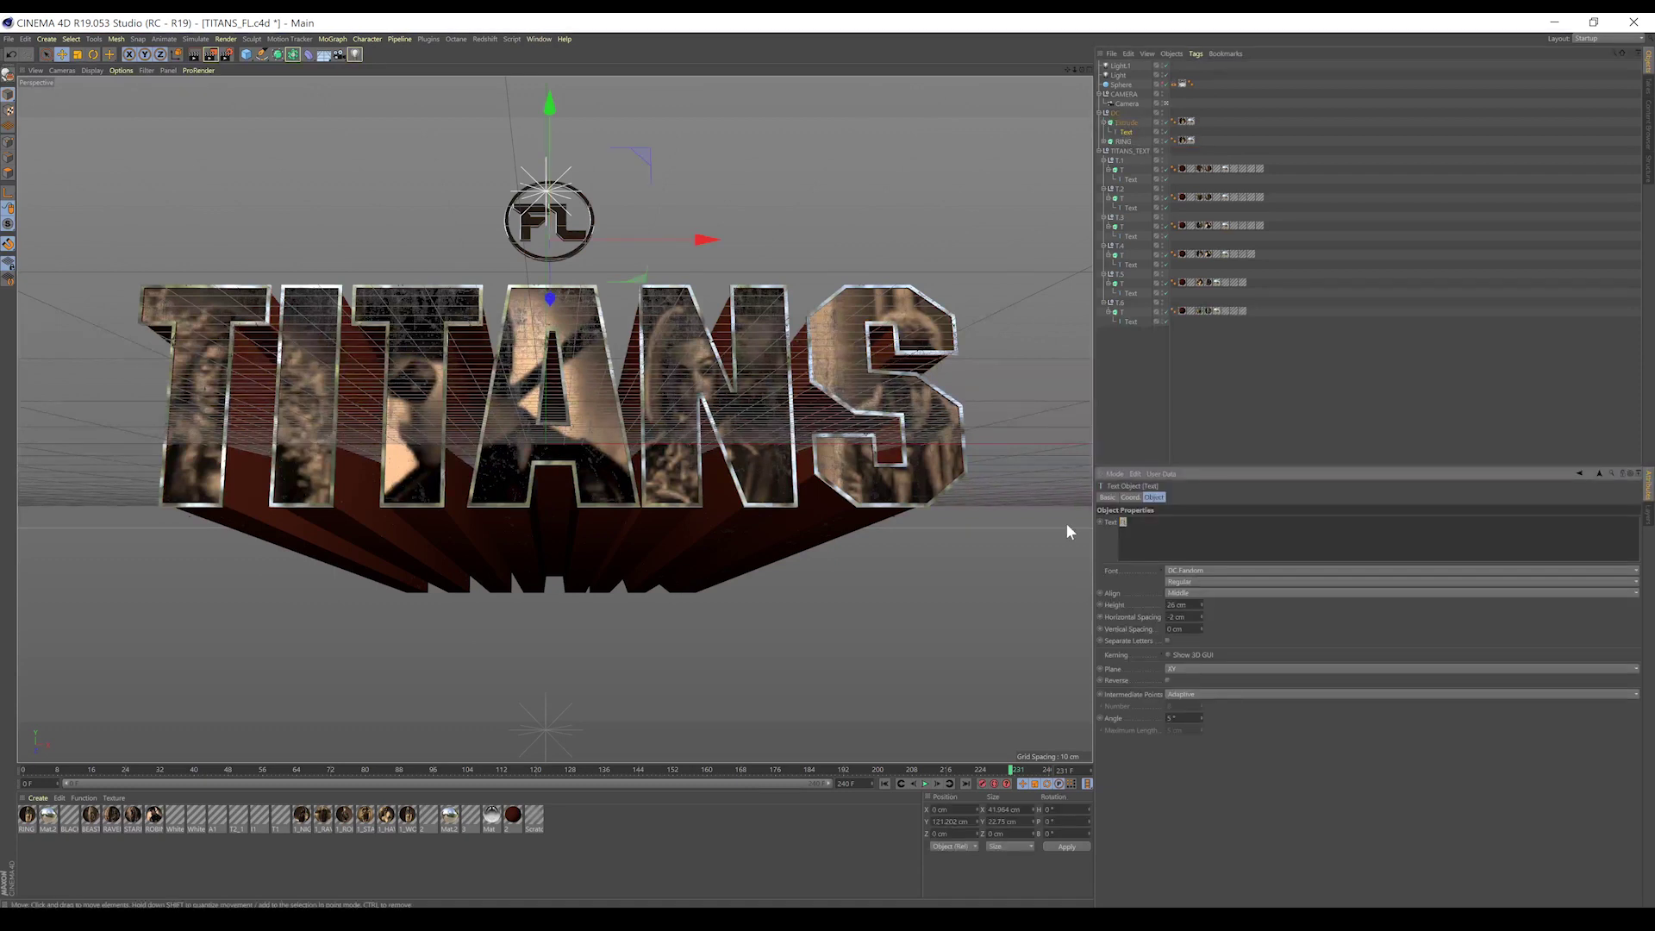
pyautogui.write('DC')
pyautogui.click(1210, 414)
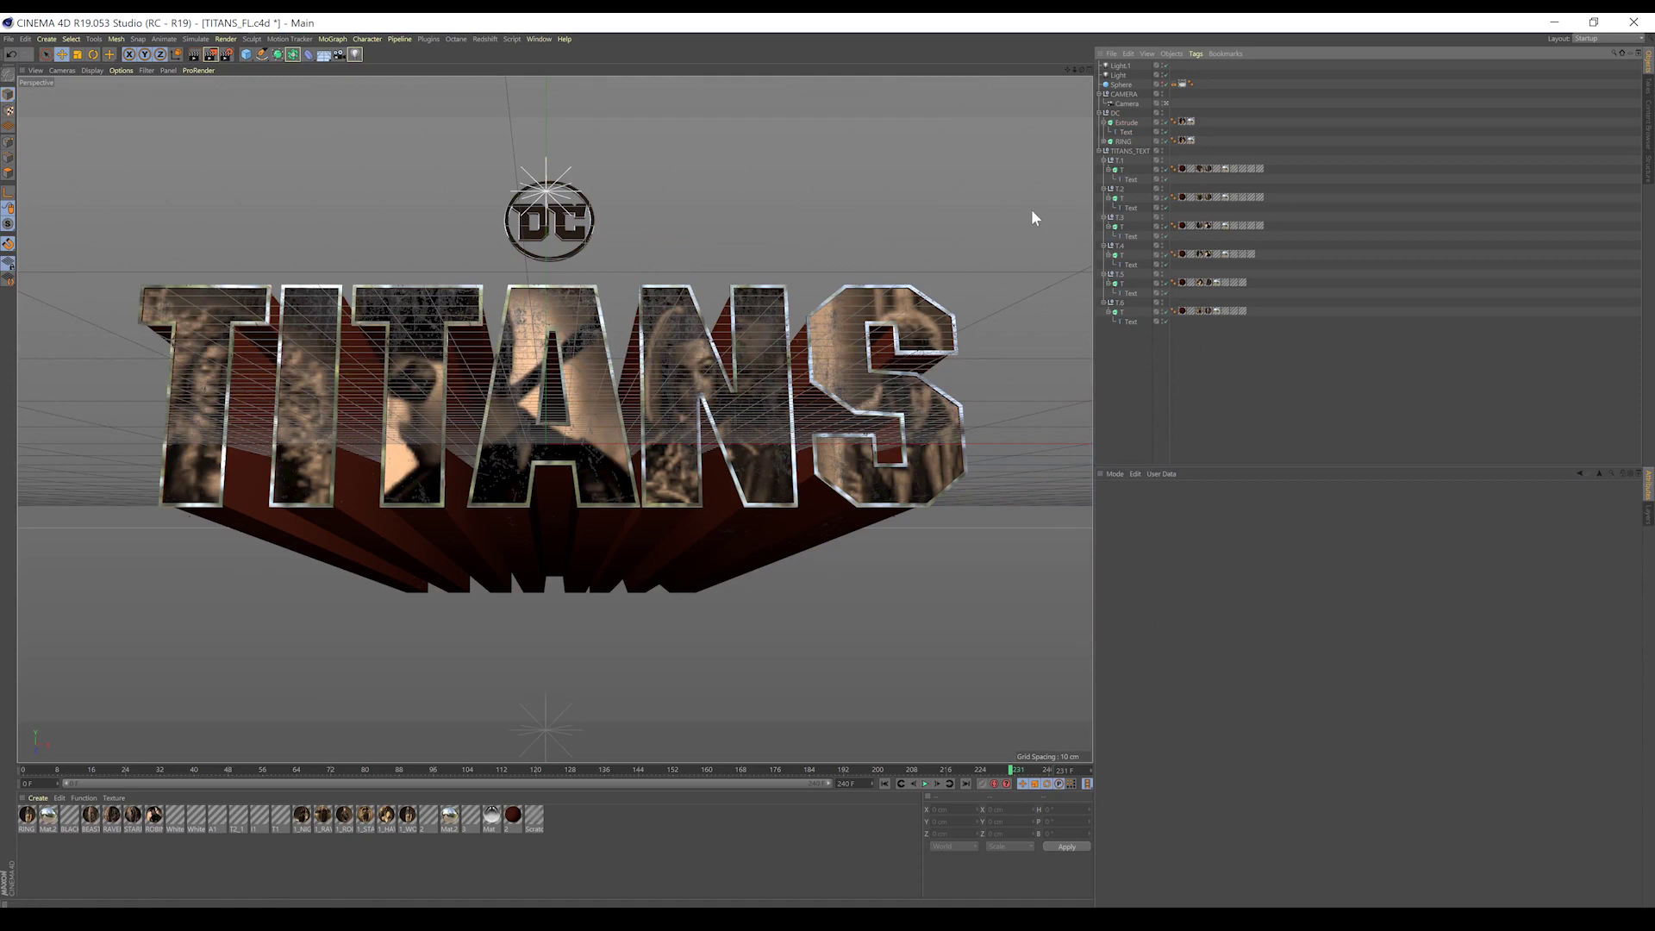
# - Change the first title letter to G and the second to R in their text objects
pyautogui.click(1131, 180)
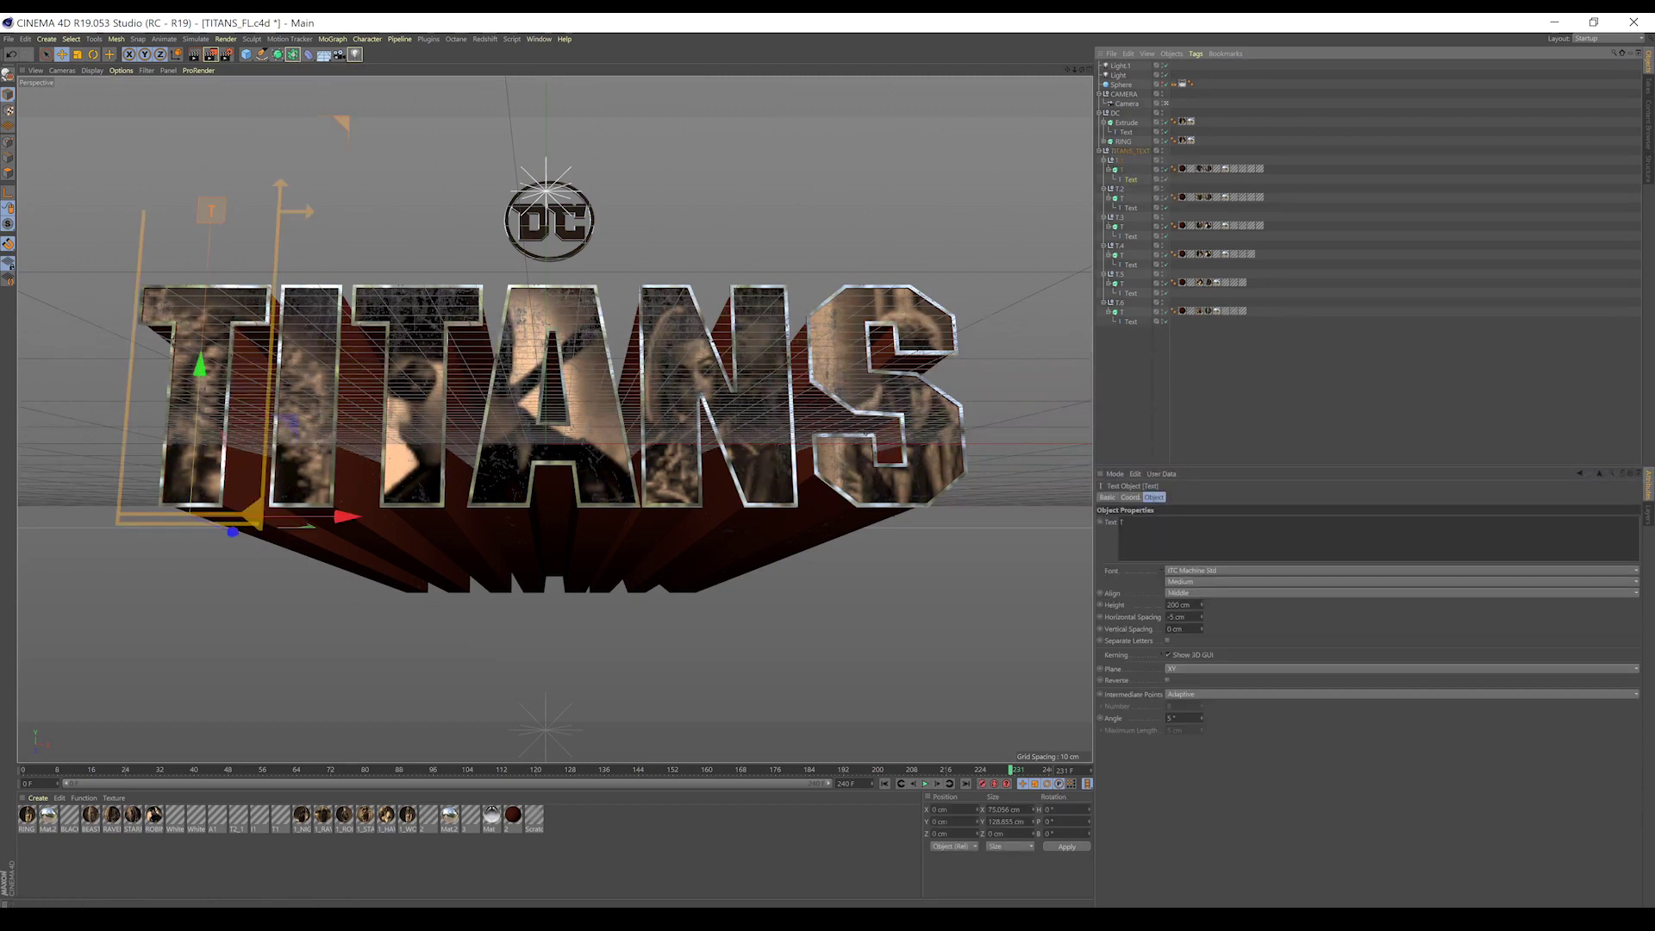
pyautogui.write('G')
pyautogui.click(1196, 439)
pyautogui.click(1129, 207)
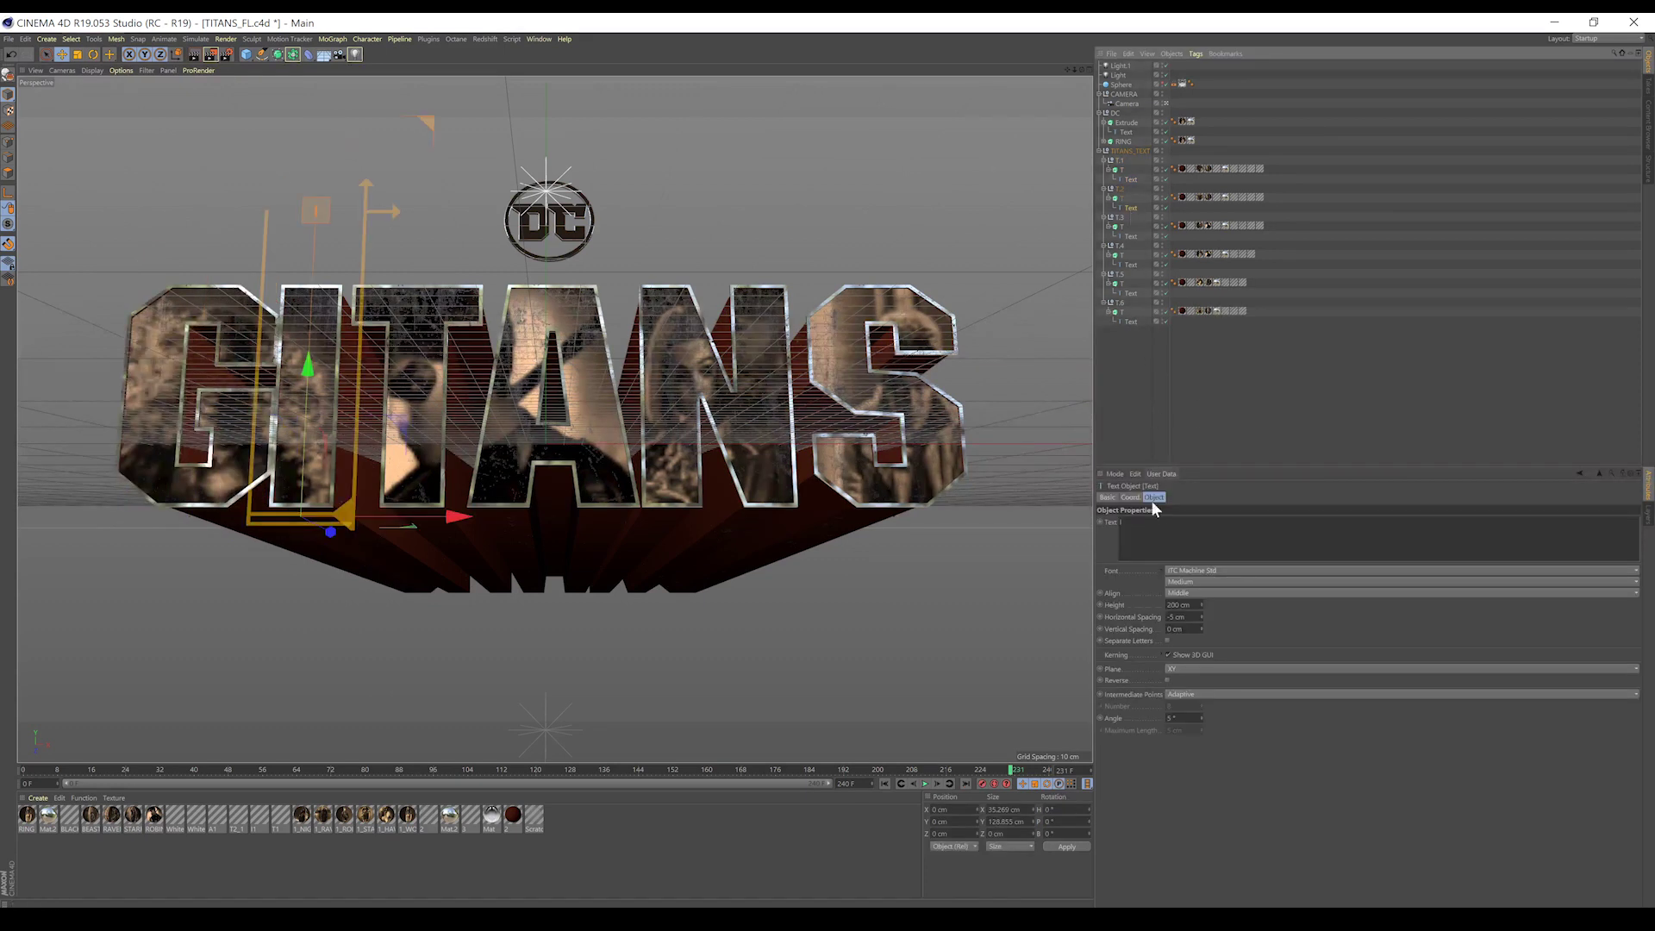
pyautogui.write('R')
pyautogui.click(1196, 390)
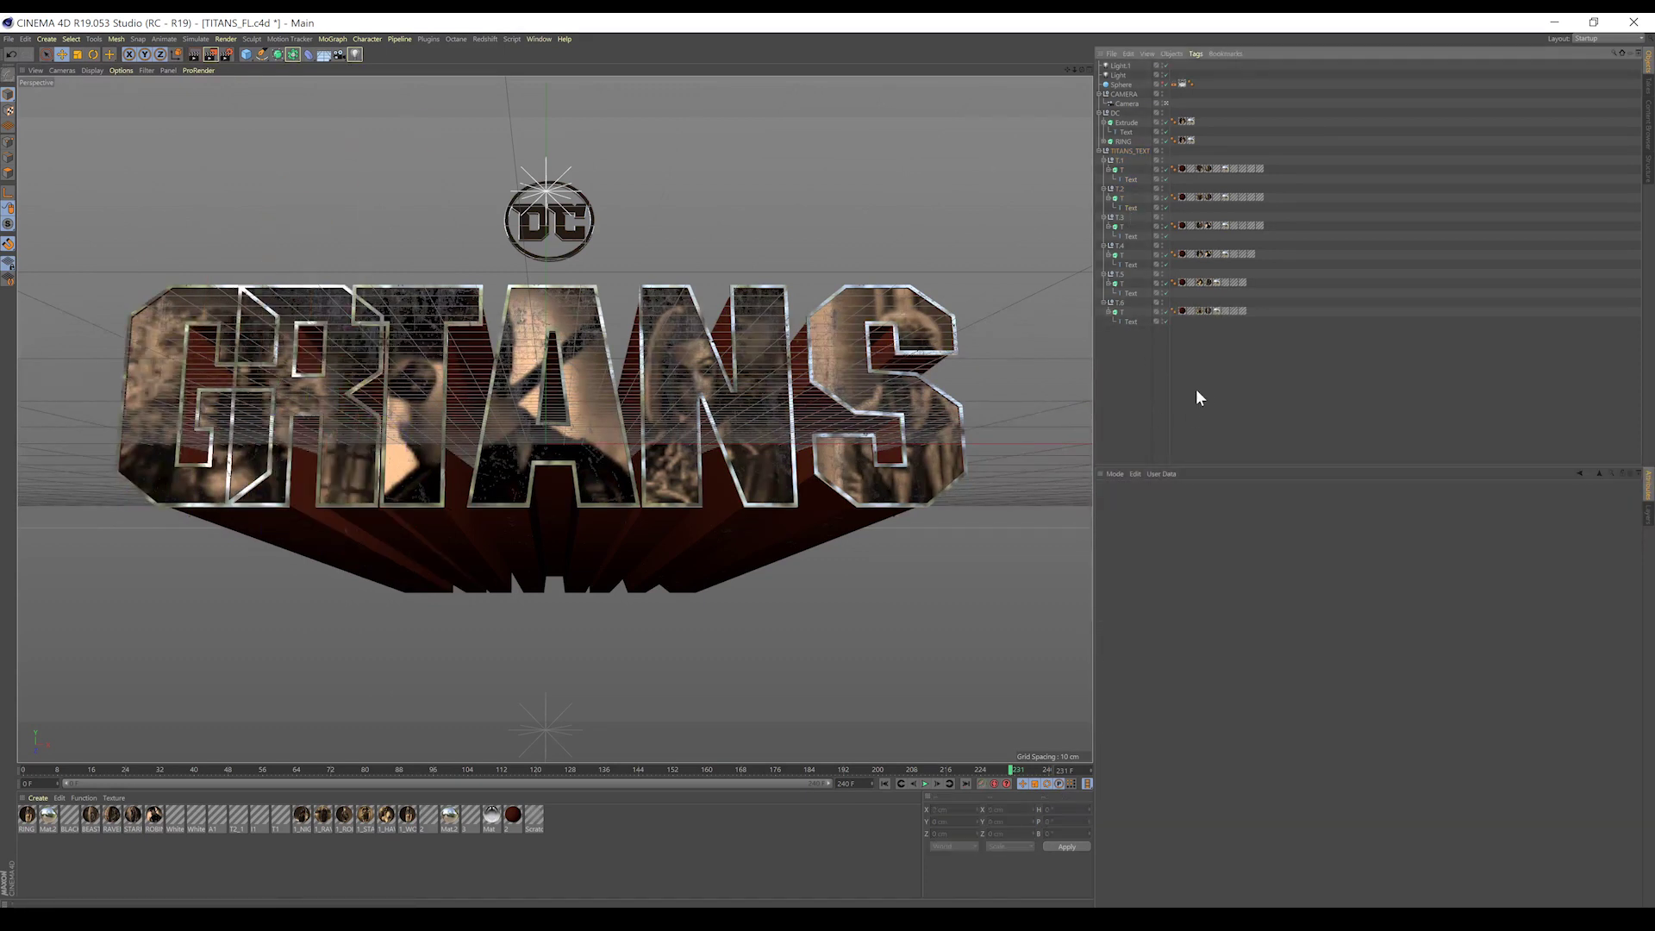
# - Change the third title letter to A and the fourth to N in their text objects
pyautogui.click(1127, 236)
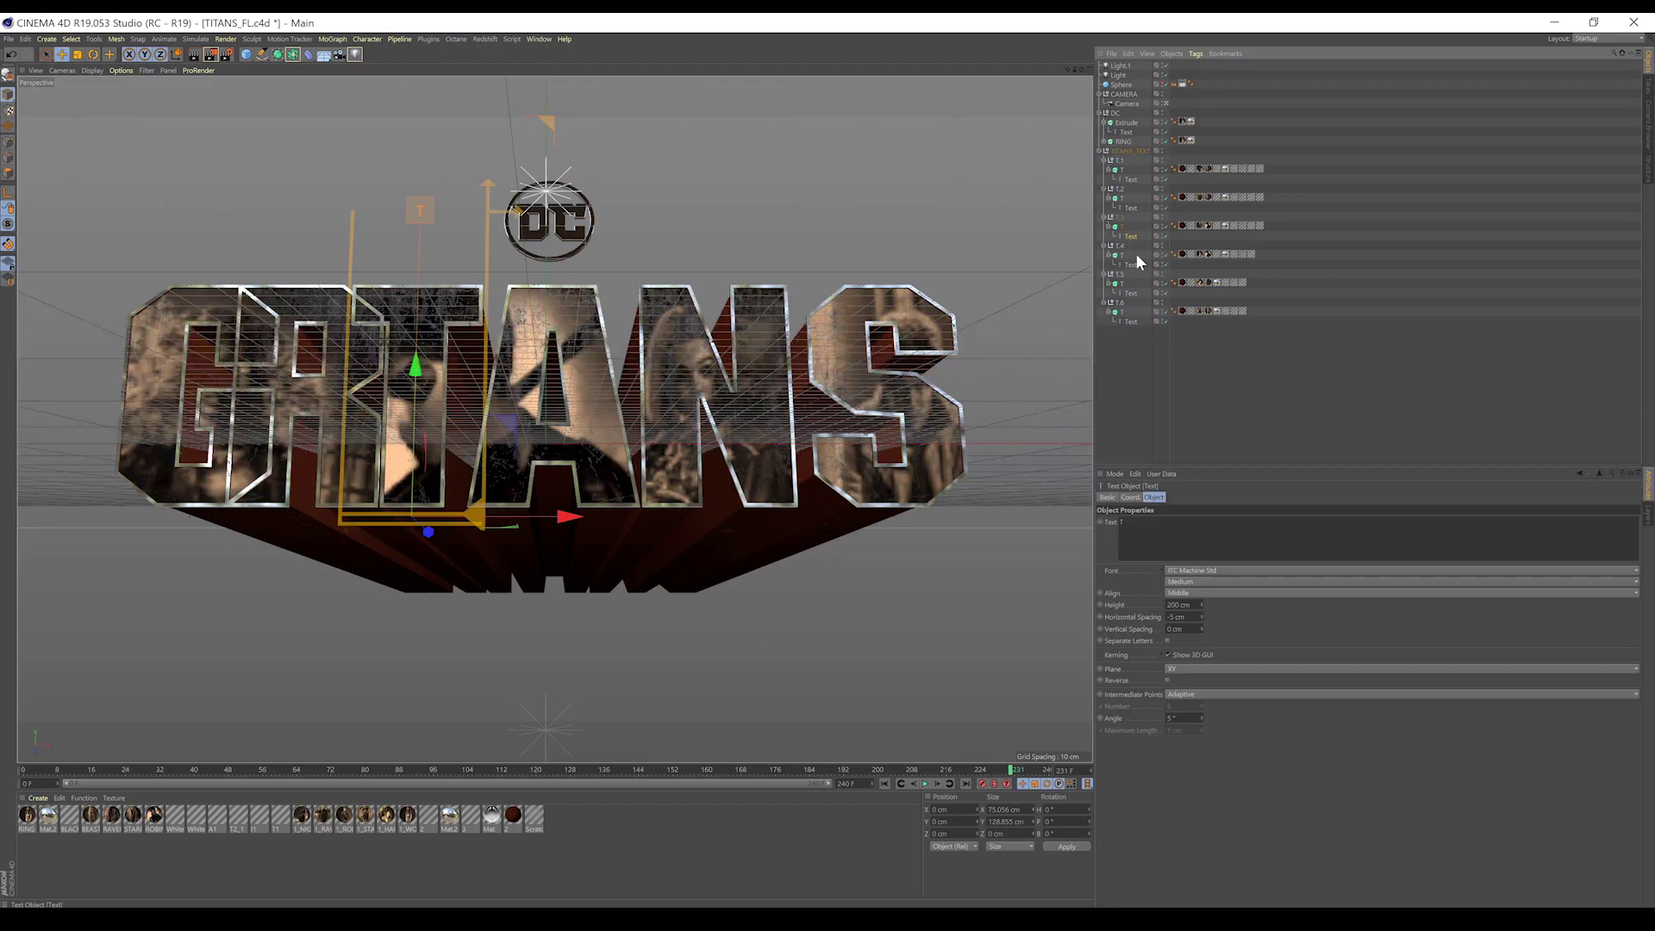
pyautogui.click(1120, 521)
pyautogui.write('A')
pyautogui.click(1146, 375)
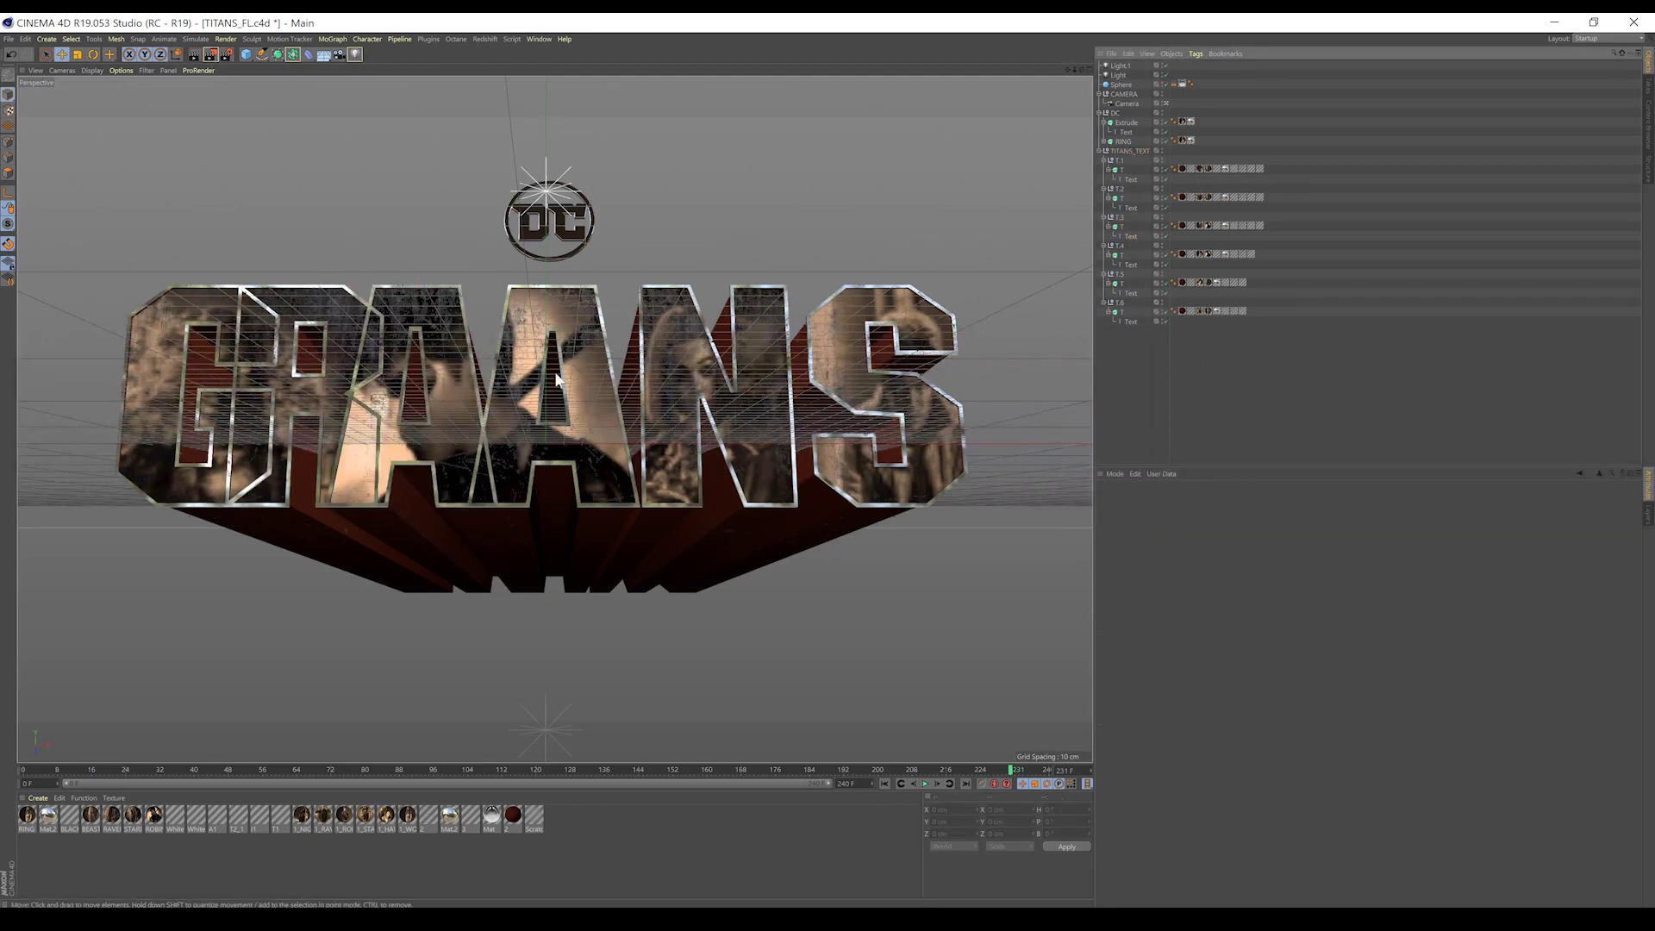
pyautogui.click(1130, 265)
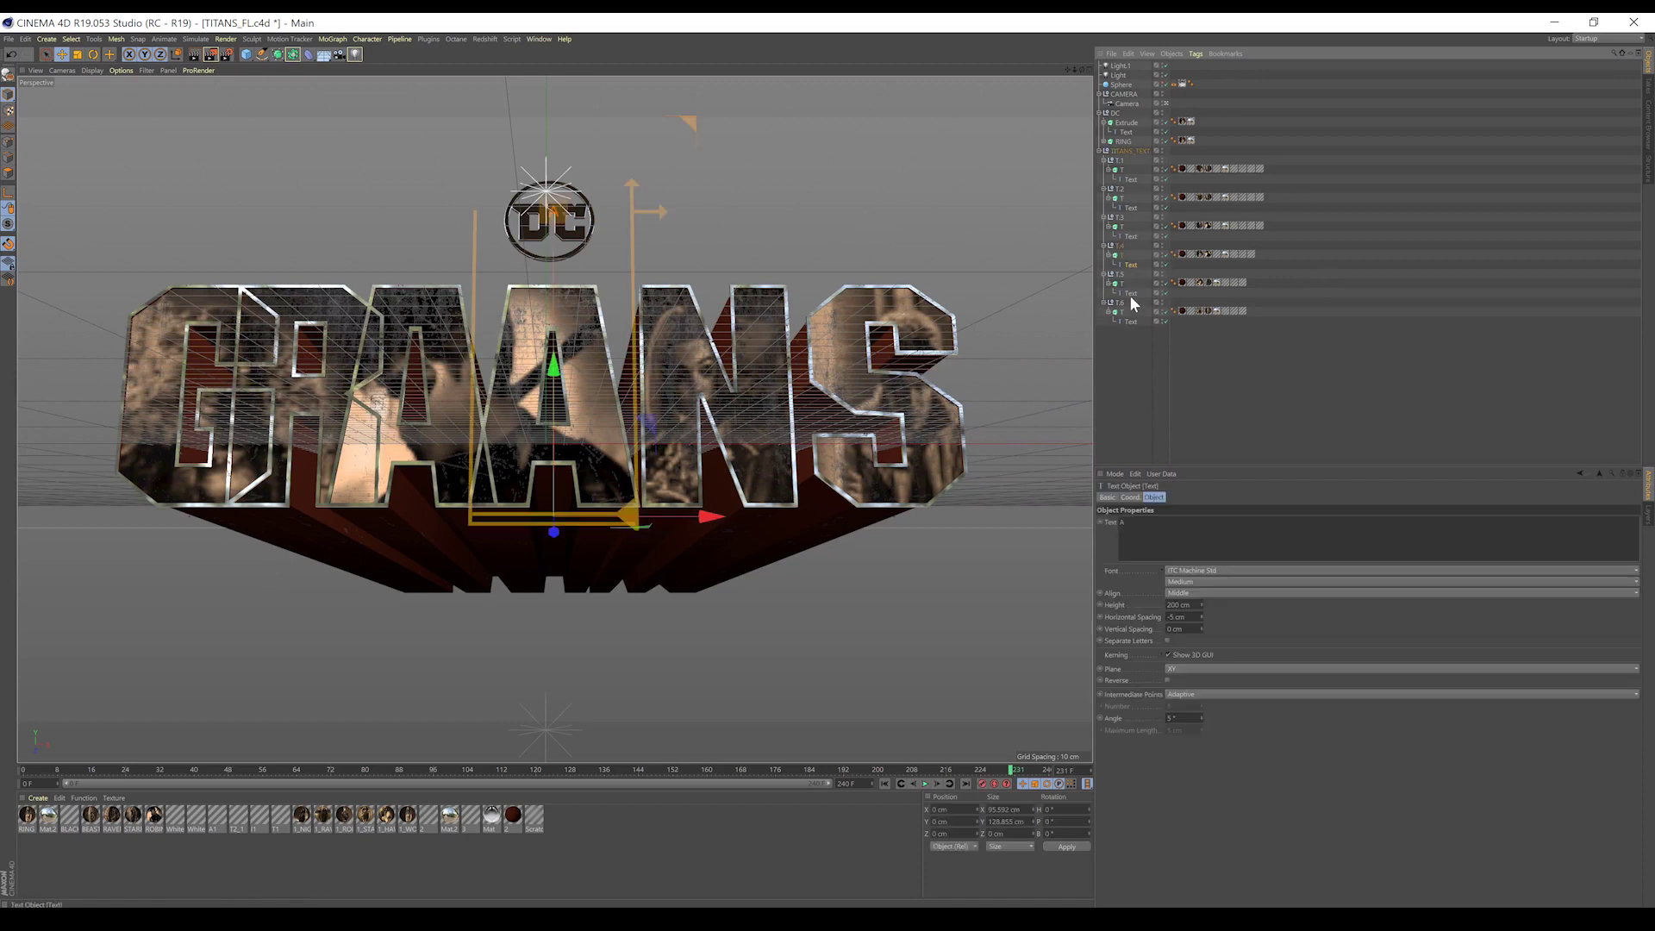
pyautogui.doubleClick(1121, 522)
pyautogui.write('N')
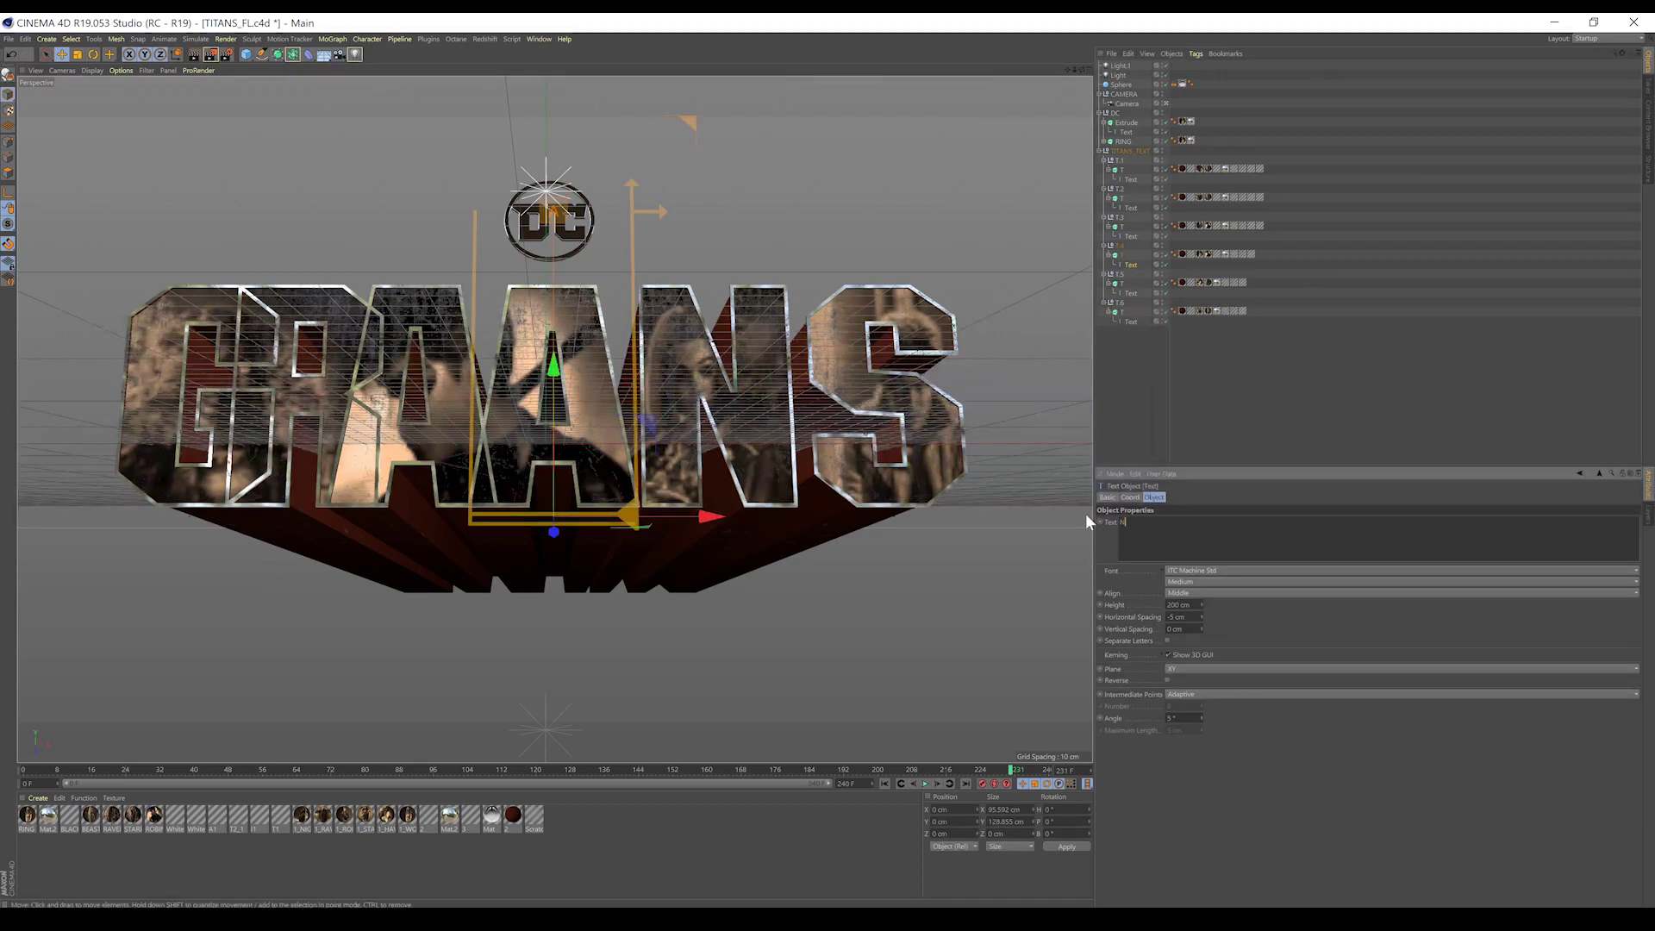
pyautogui.click(1218, 398)
# - Change the fifth title letter to T so the title spells GRANTS
pyautogui.click(1130, 293)
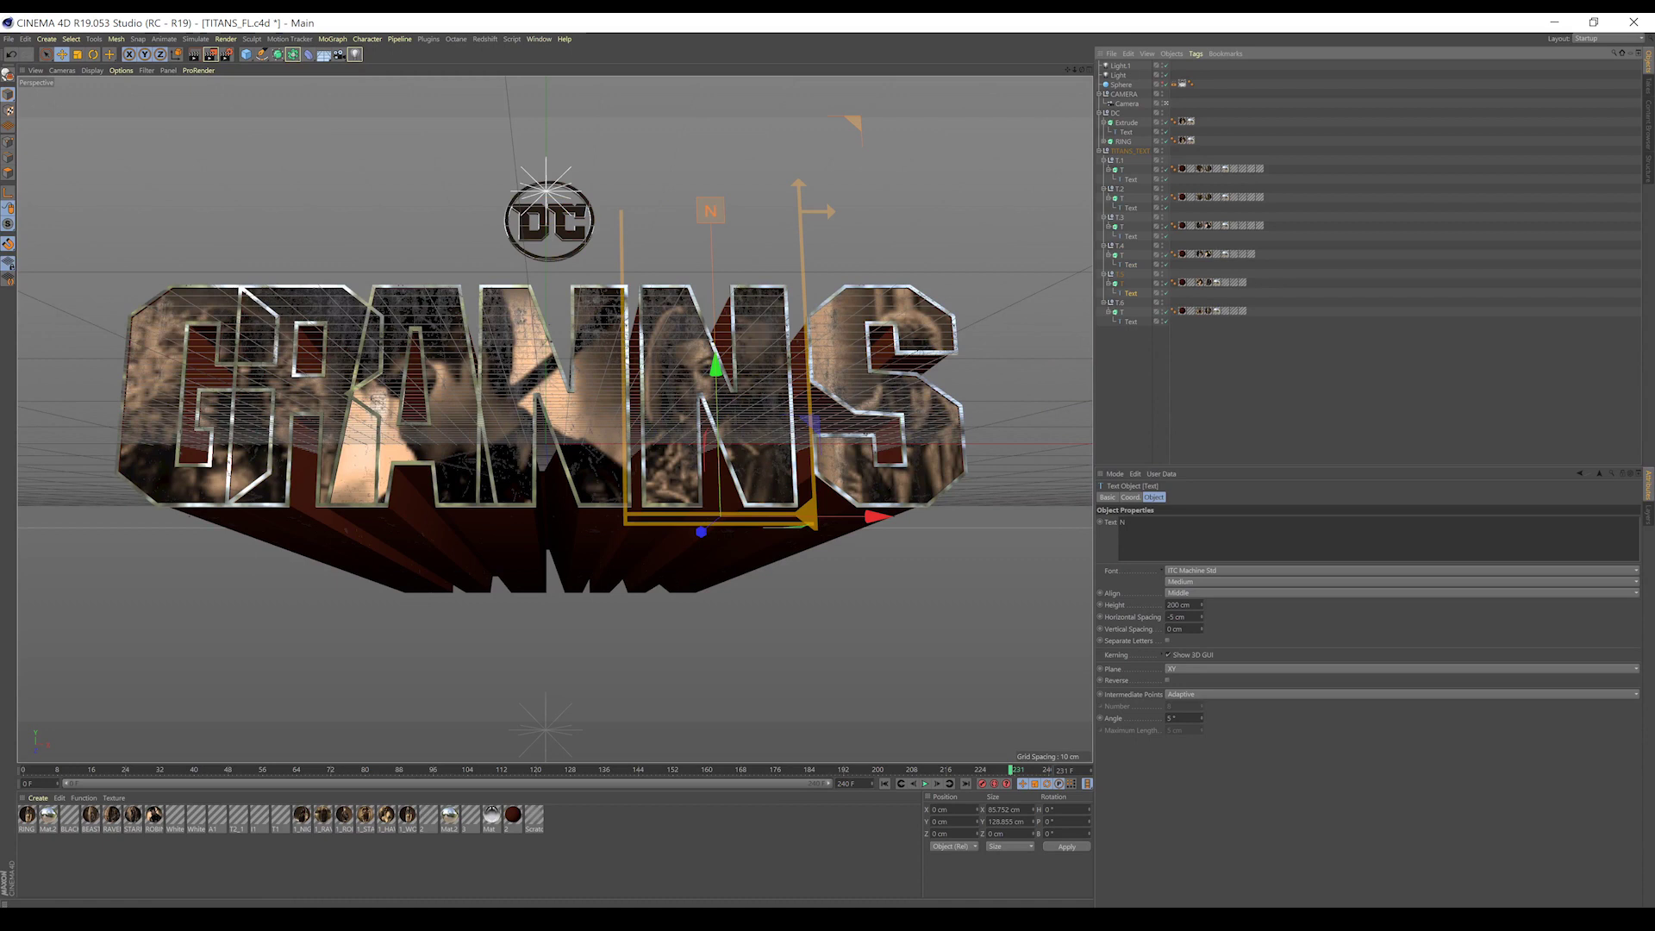
pyautogui.doubleClick(1120, 521)
pyautogui.write('T')
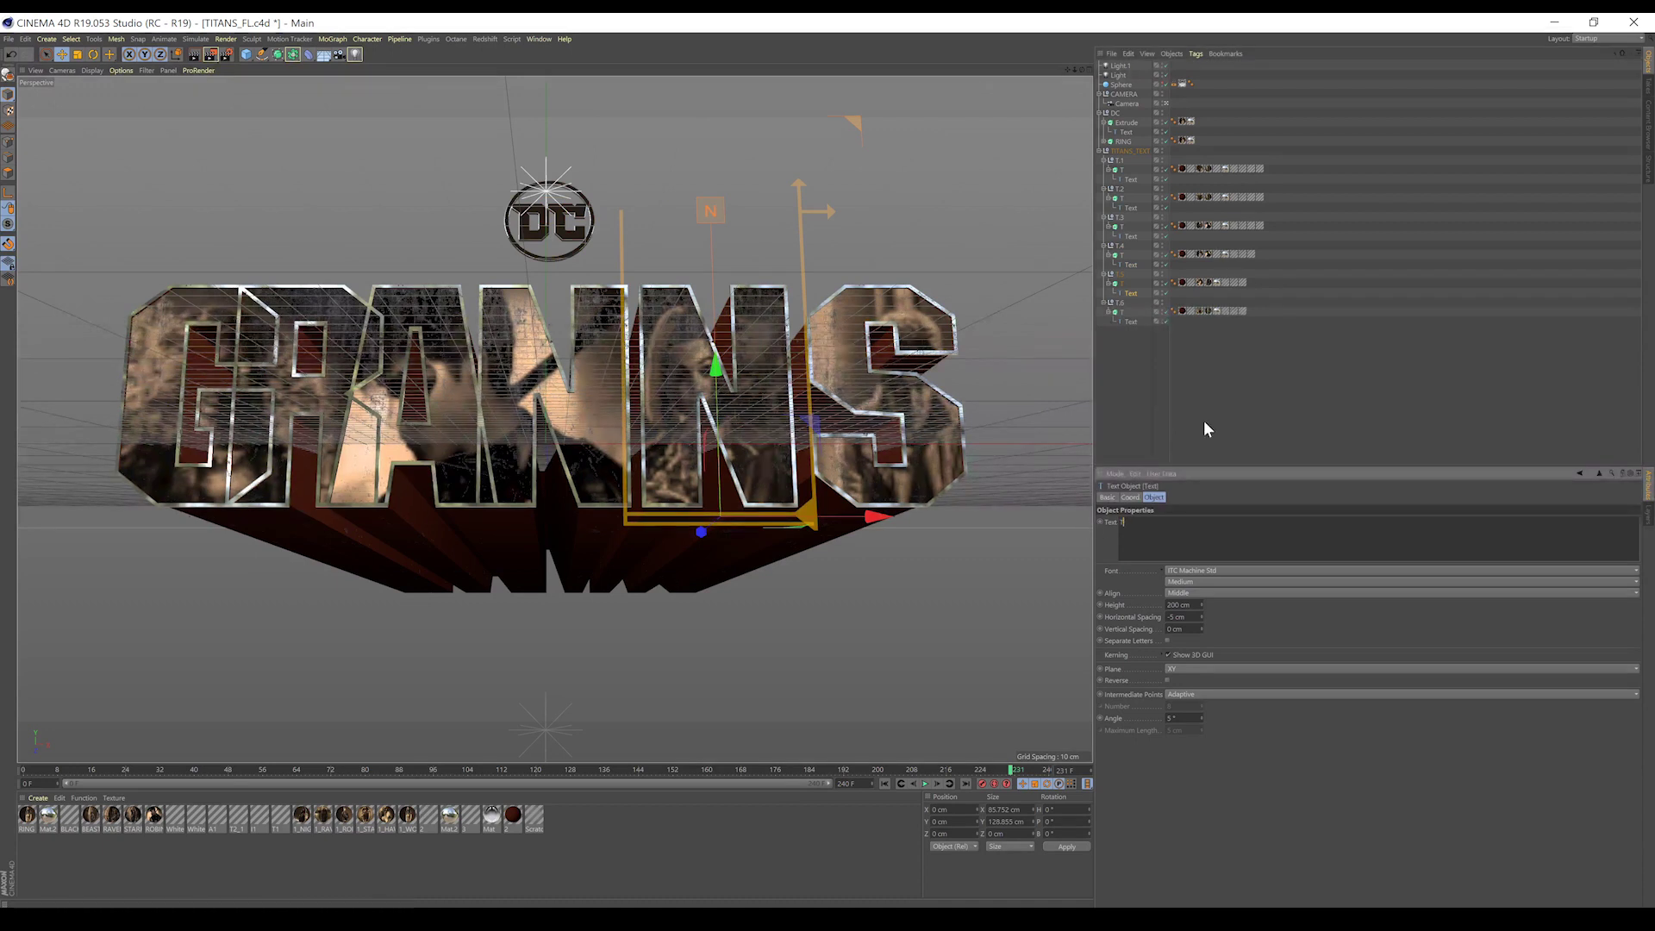
pyautogui.click(1205, 422)
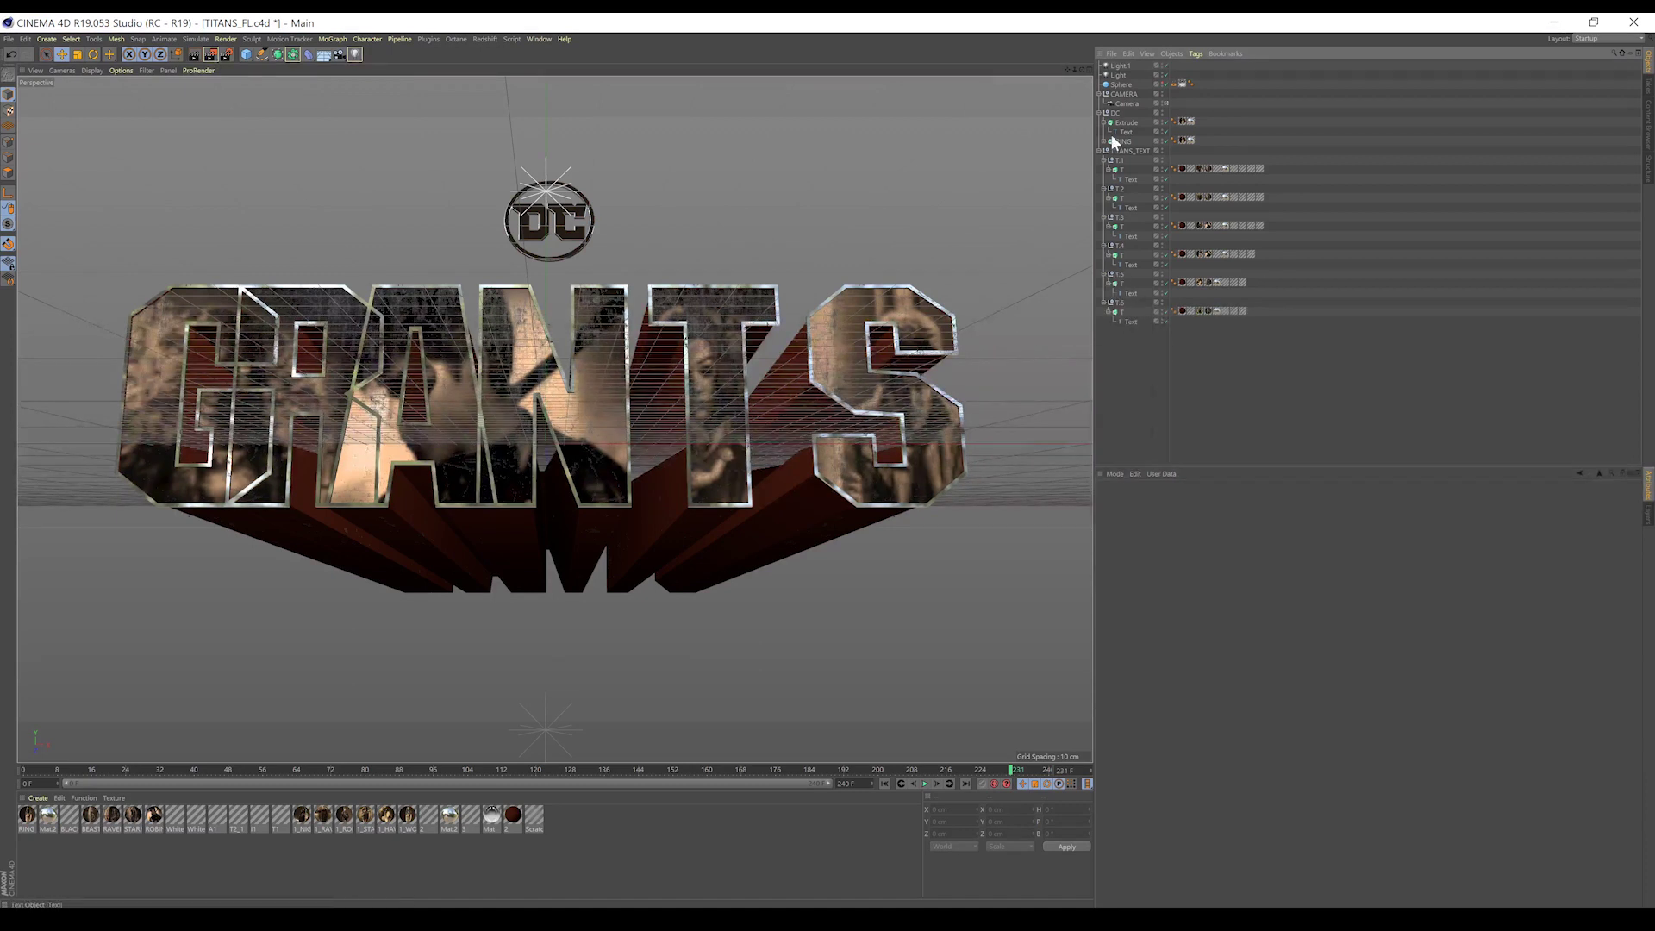
# - Move the nulls of the letters T, N and A to the right to even out the spacing before the S
pyautogui.click(1121, 282)
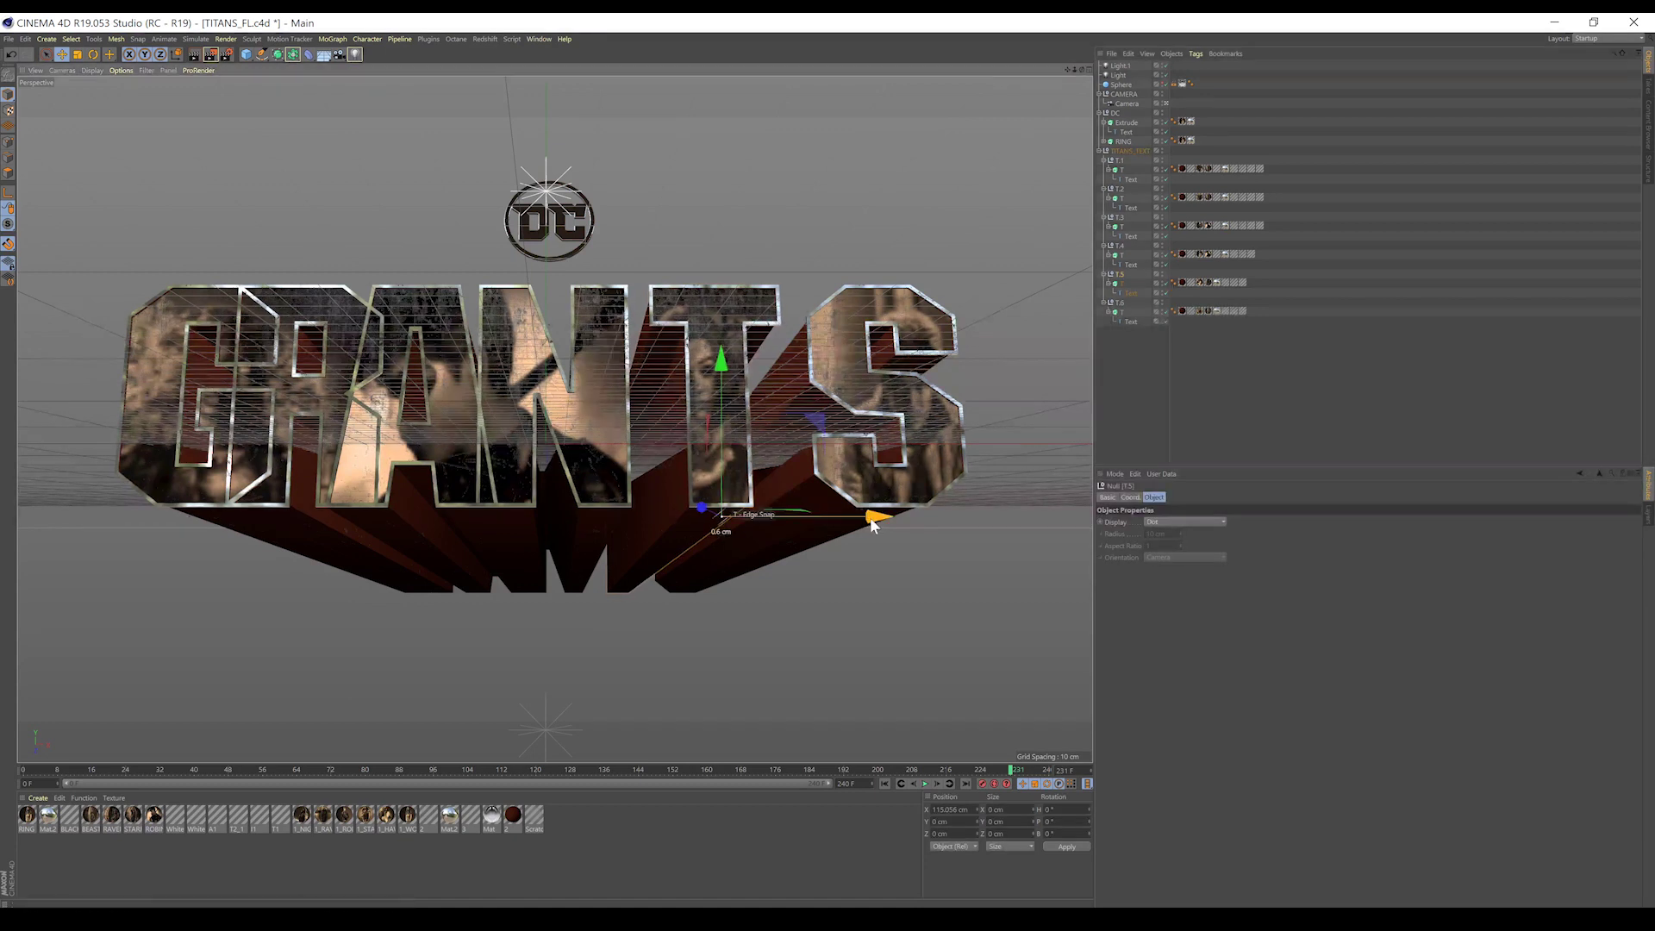
pyautogui.moveTo(875, 514); pyautogui.dragTo(893, 520)
pyautogui.click(1119, 247)
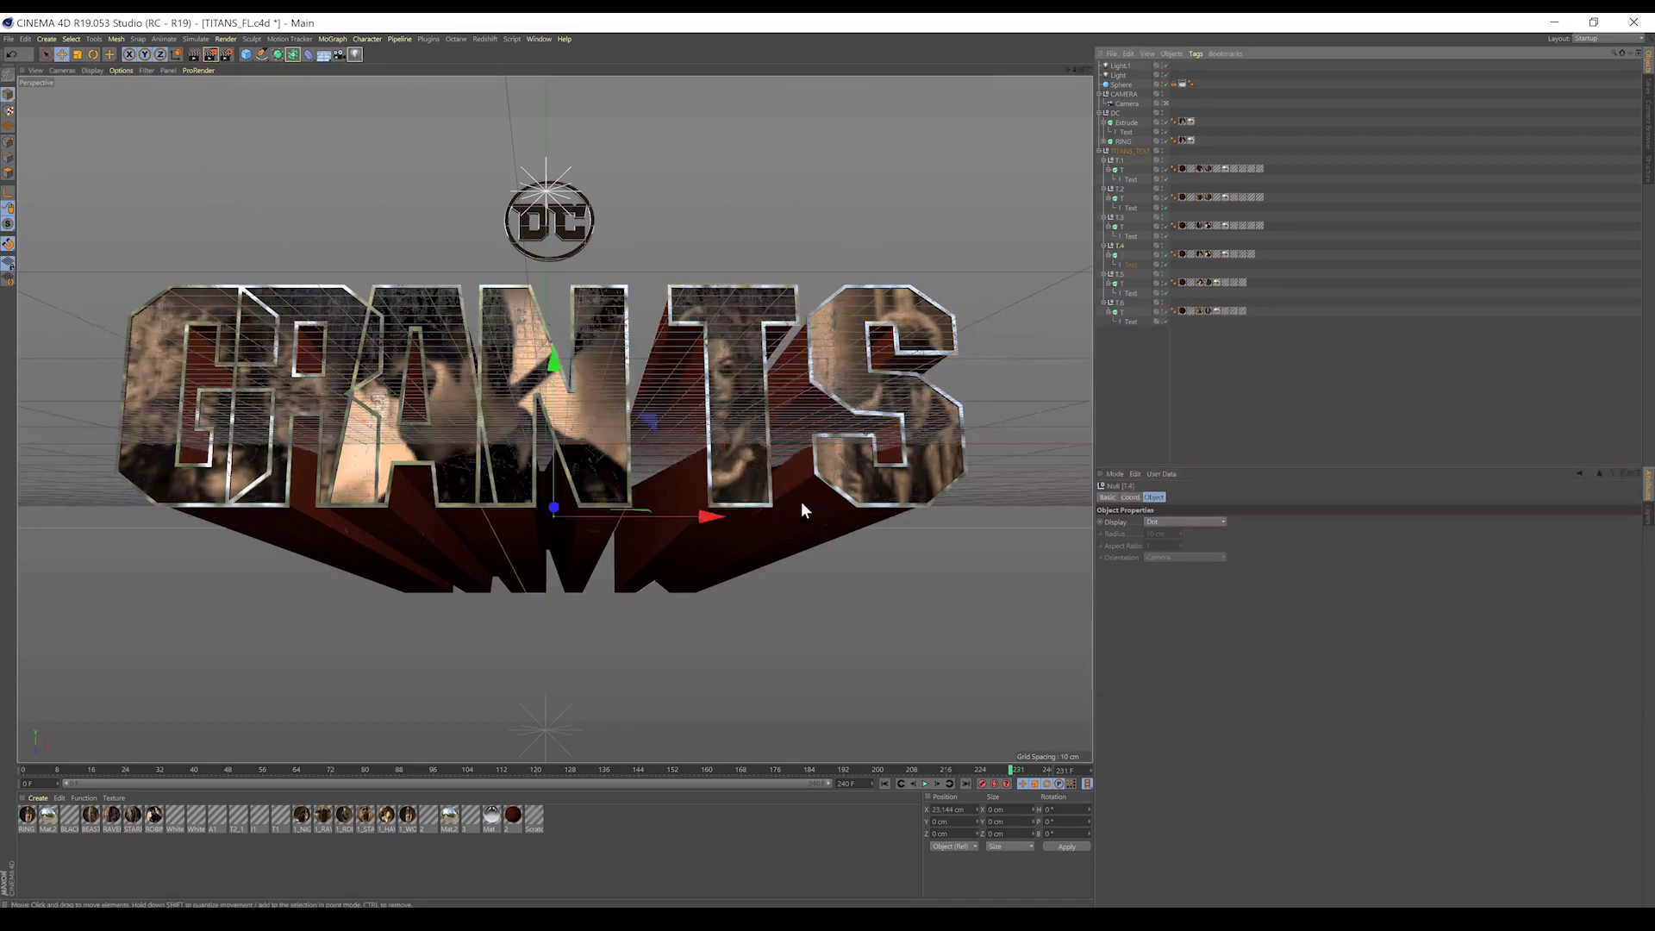
pyautogui.moveTo(702, 519); pyautogui.dragTo(745, 523)
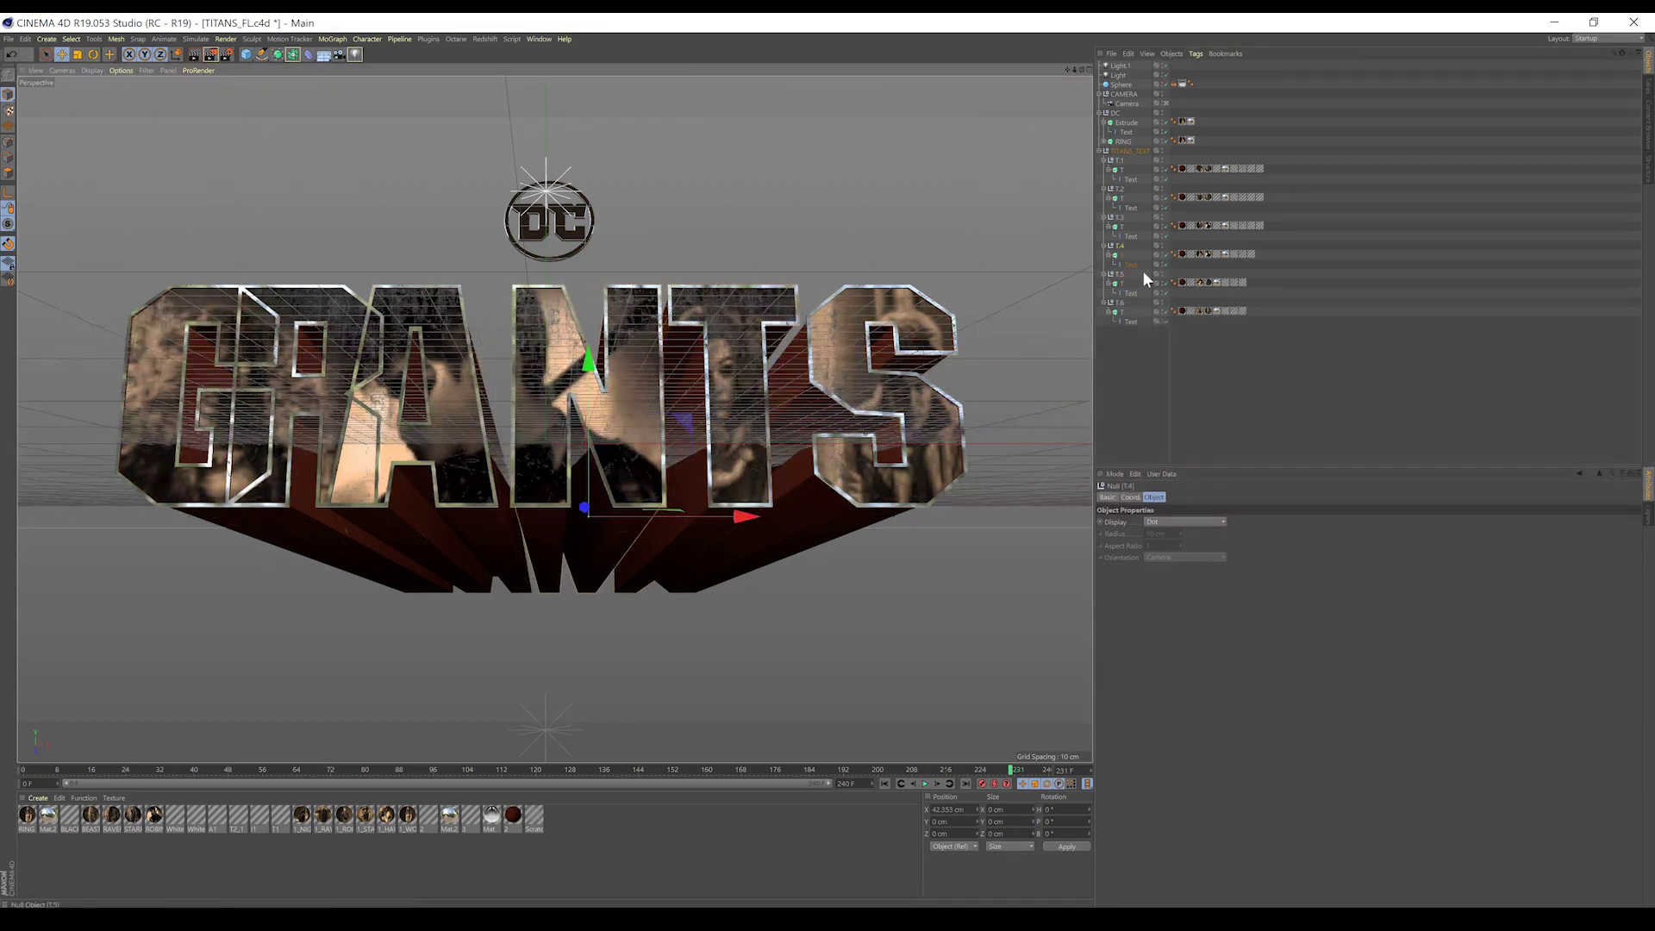
pyautogui.click(1117, 216)
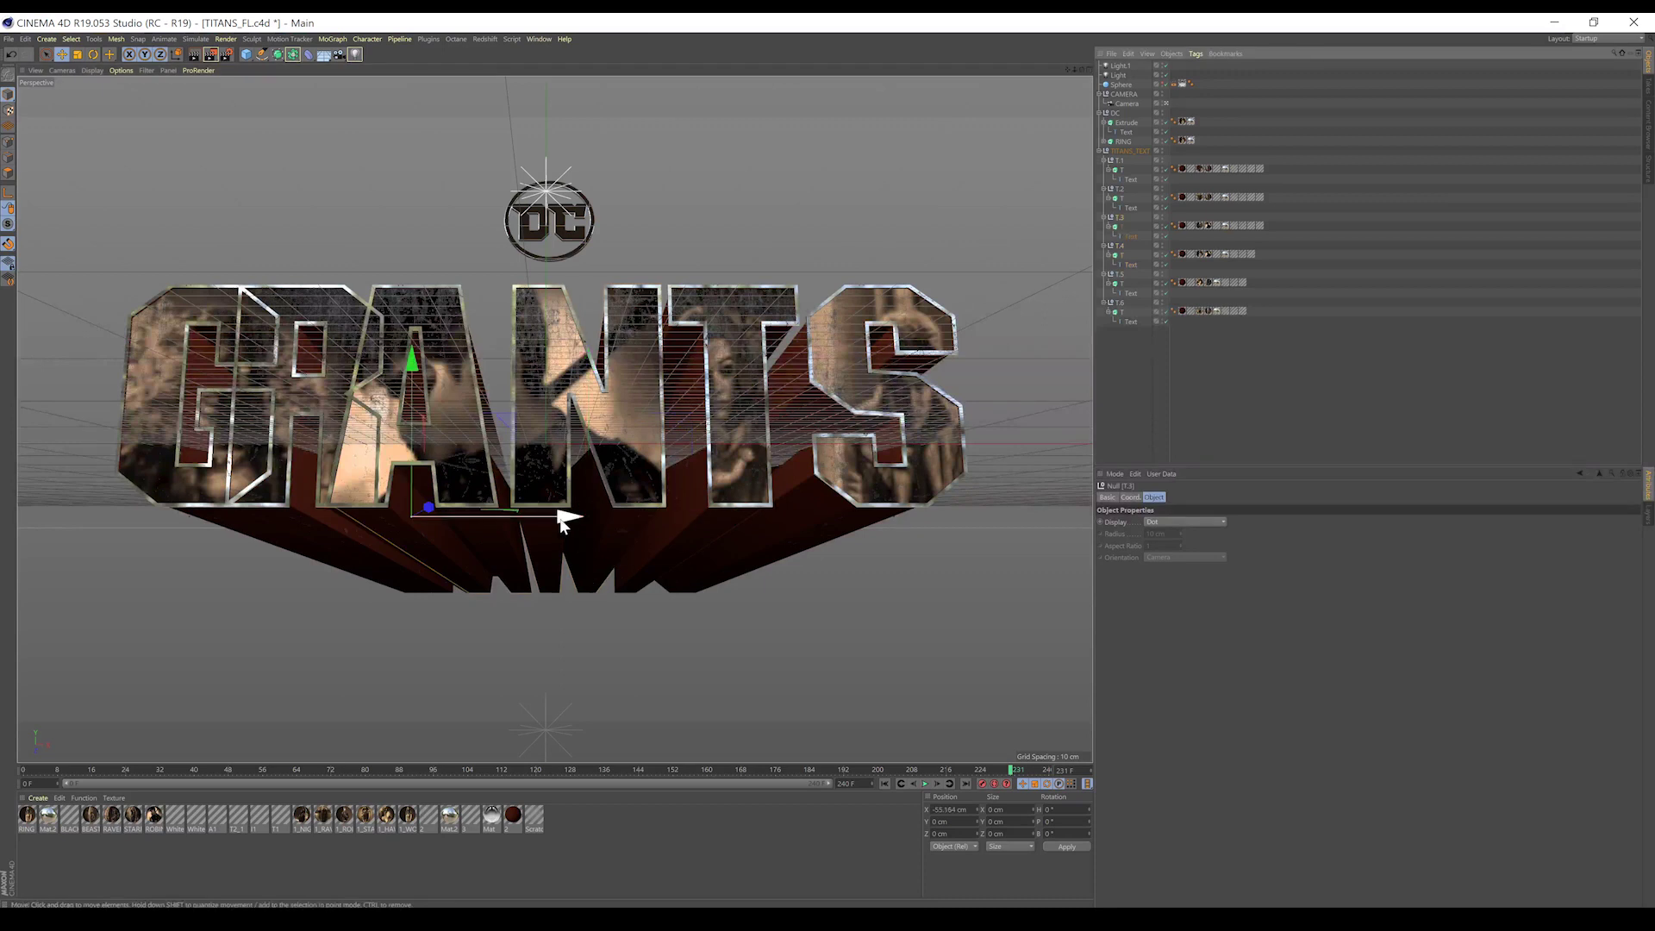
pyautogui.moveTo(562, 518); pyautogui.dragTo(573, 517)
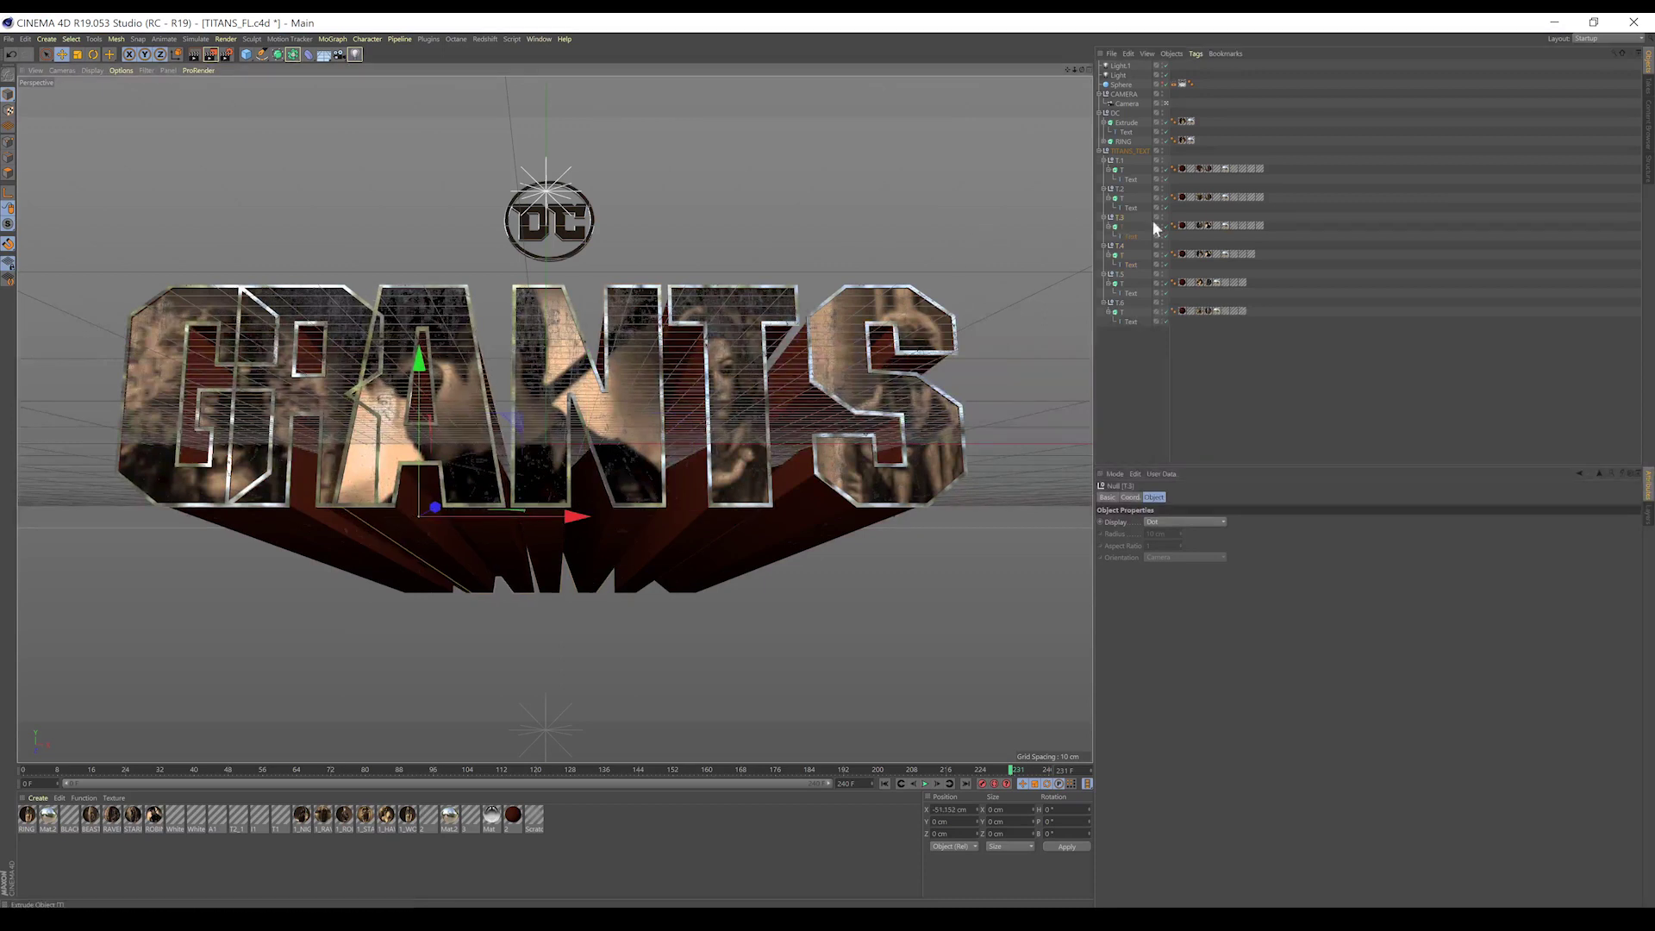
# - Move the R null about 26 cm left and the G null further left so that the first letters no longer overlap
pyautogui.click(1120, 188)
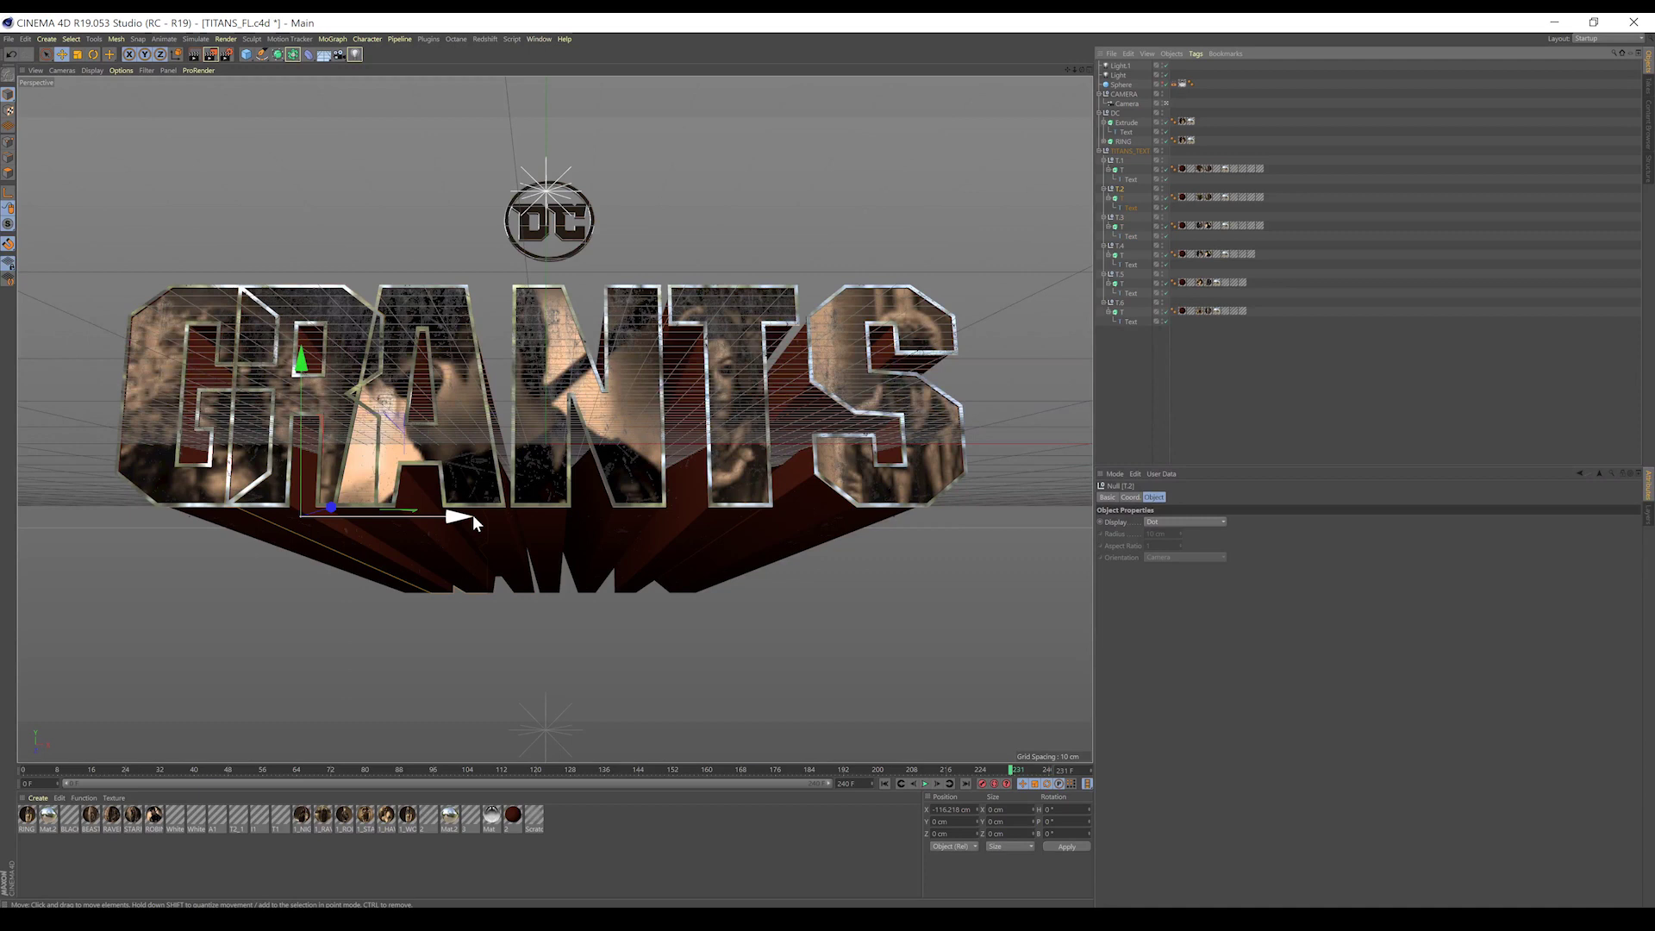
pyautogui.moveTo(447, 517); pyautogui.dragTo(410, 517)
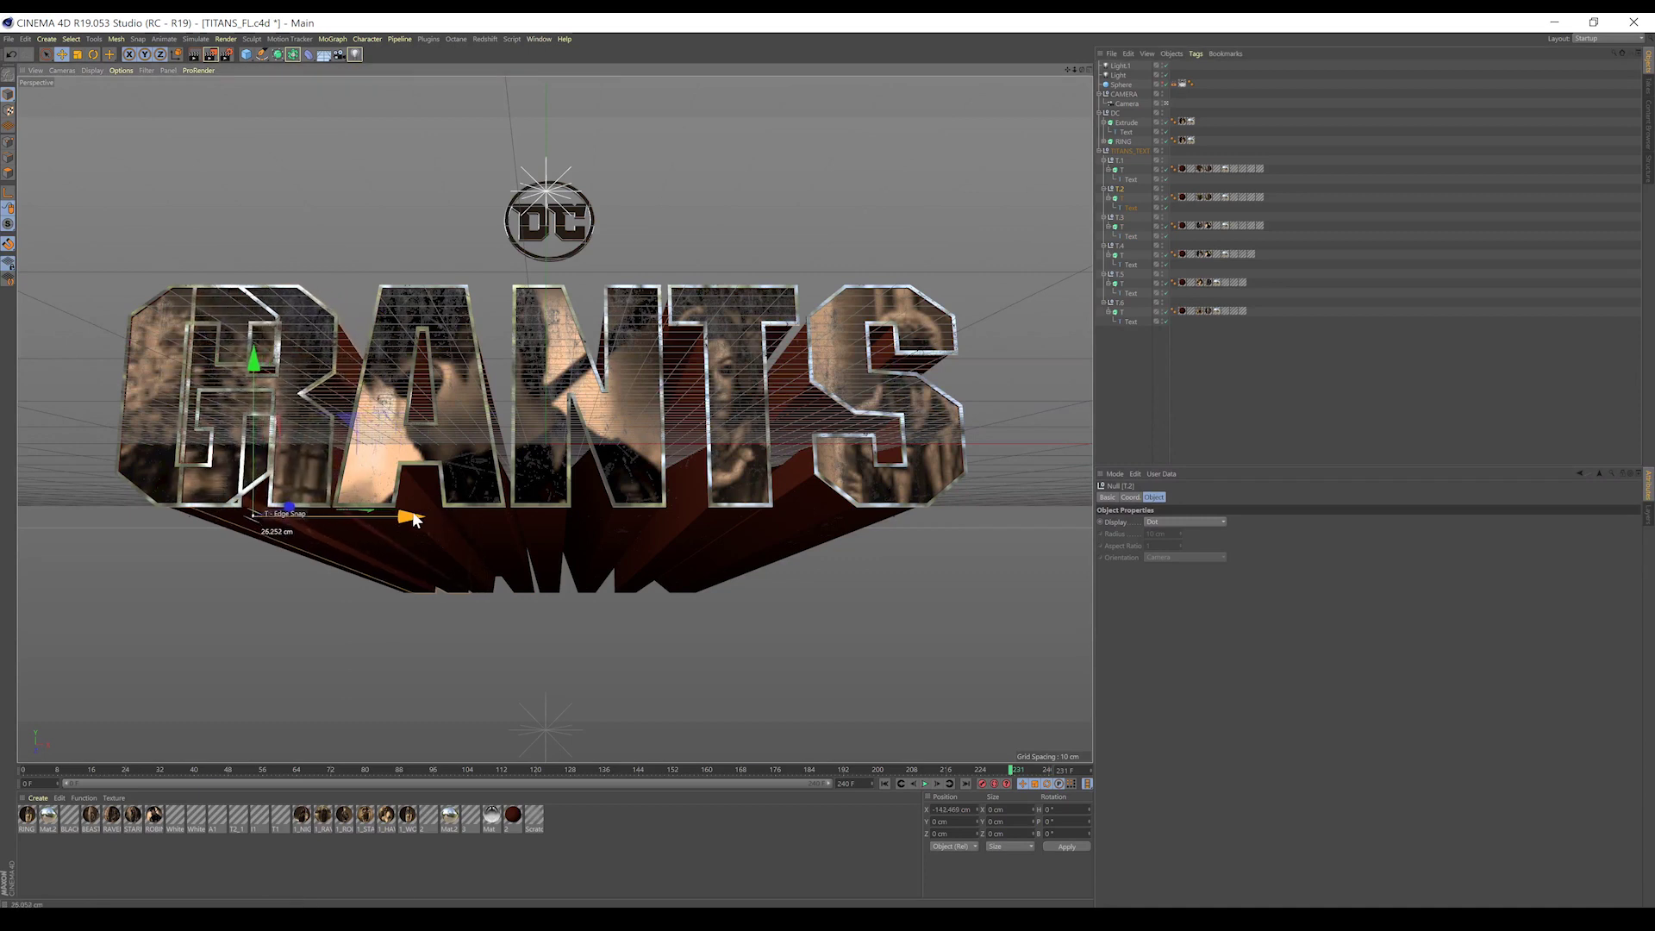
pyautogui.click(1121, 161)
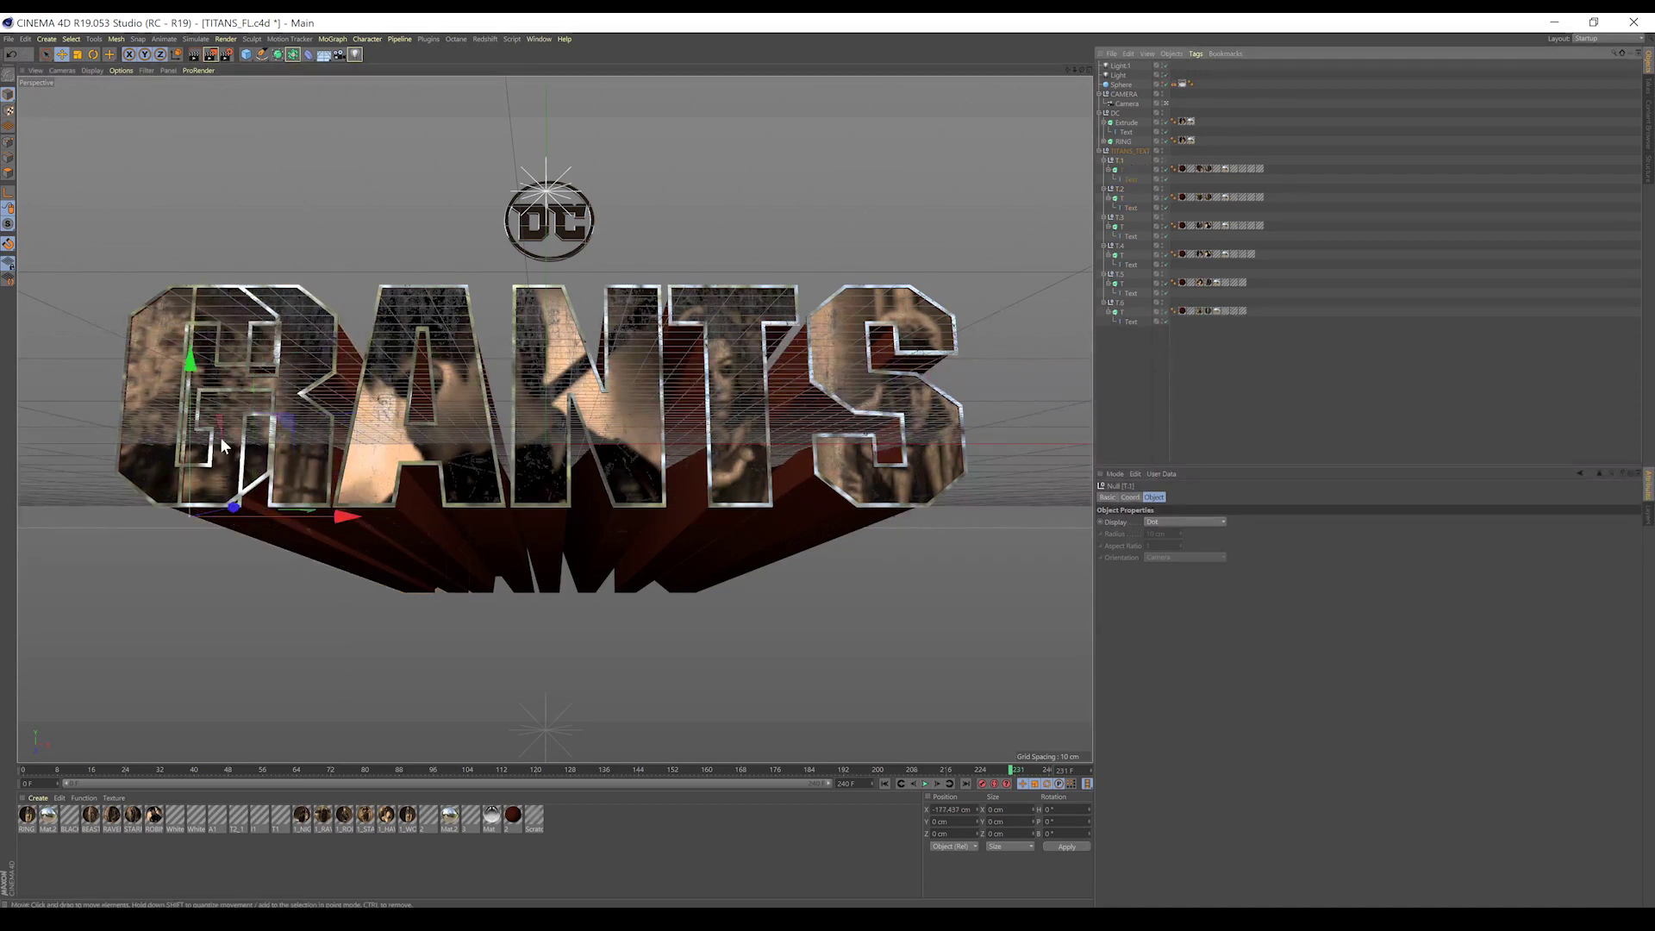
pyautogui.moveTo(343, 517); pyautogui.dragTo(252, 517)
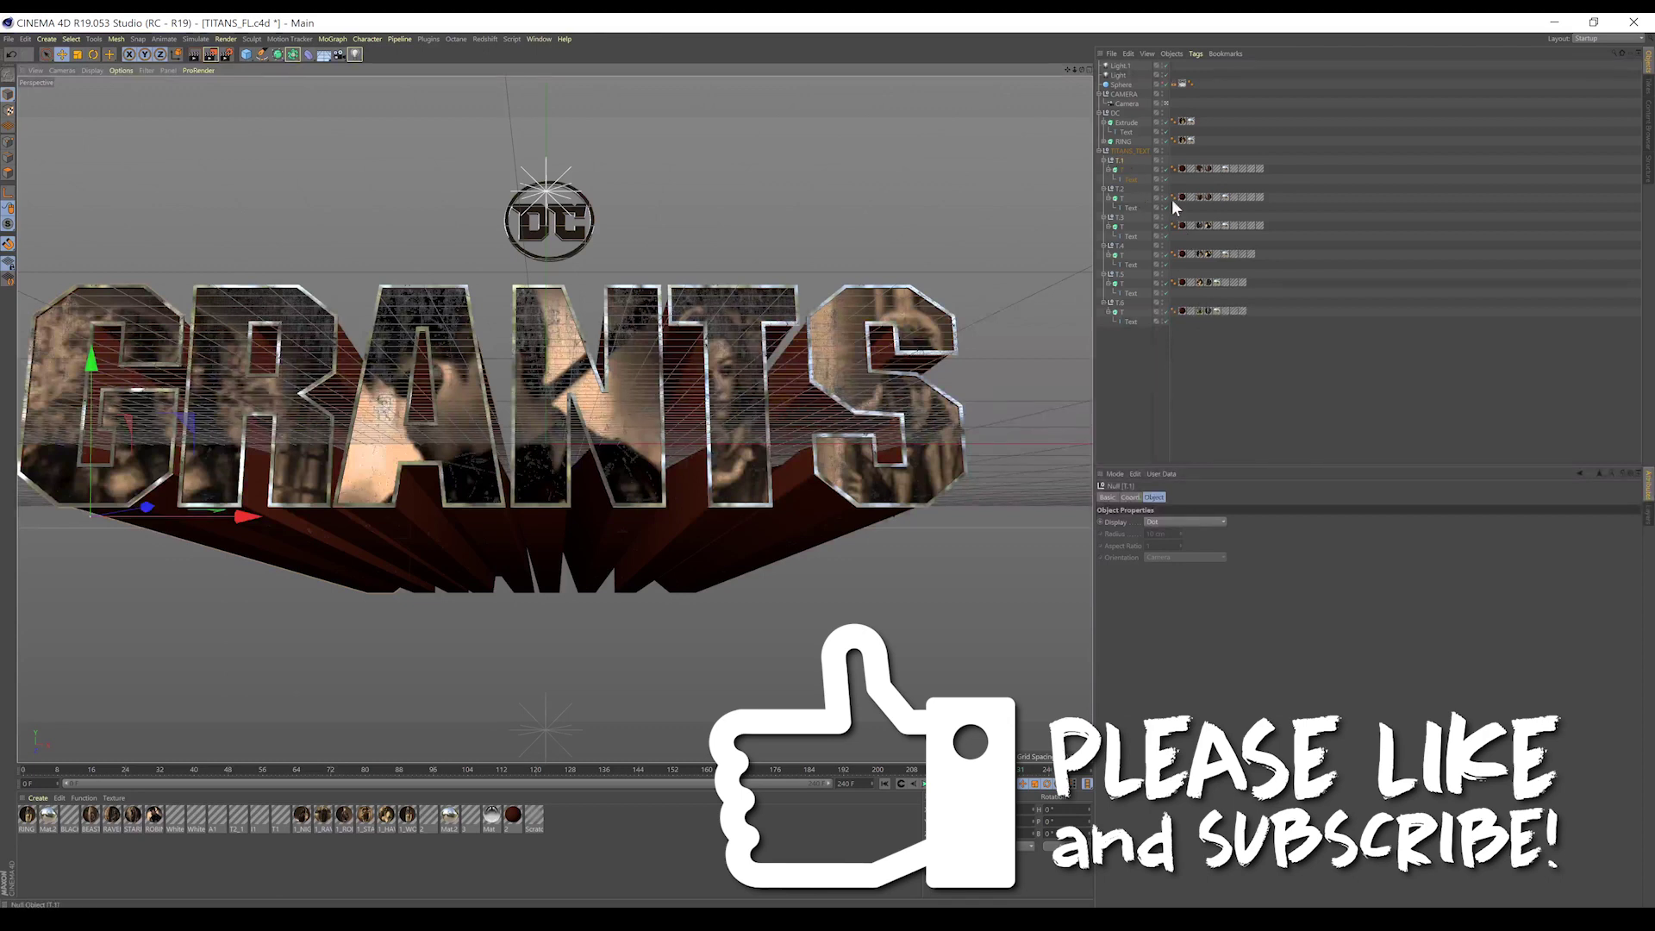
# - Move the whole TITANS_TEXT group right to centre the title under the logo, and play the animation from the start
pyautogui.click(1134, 148)
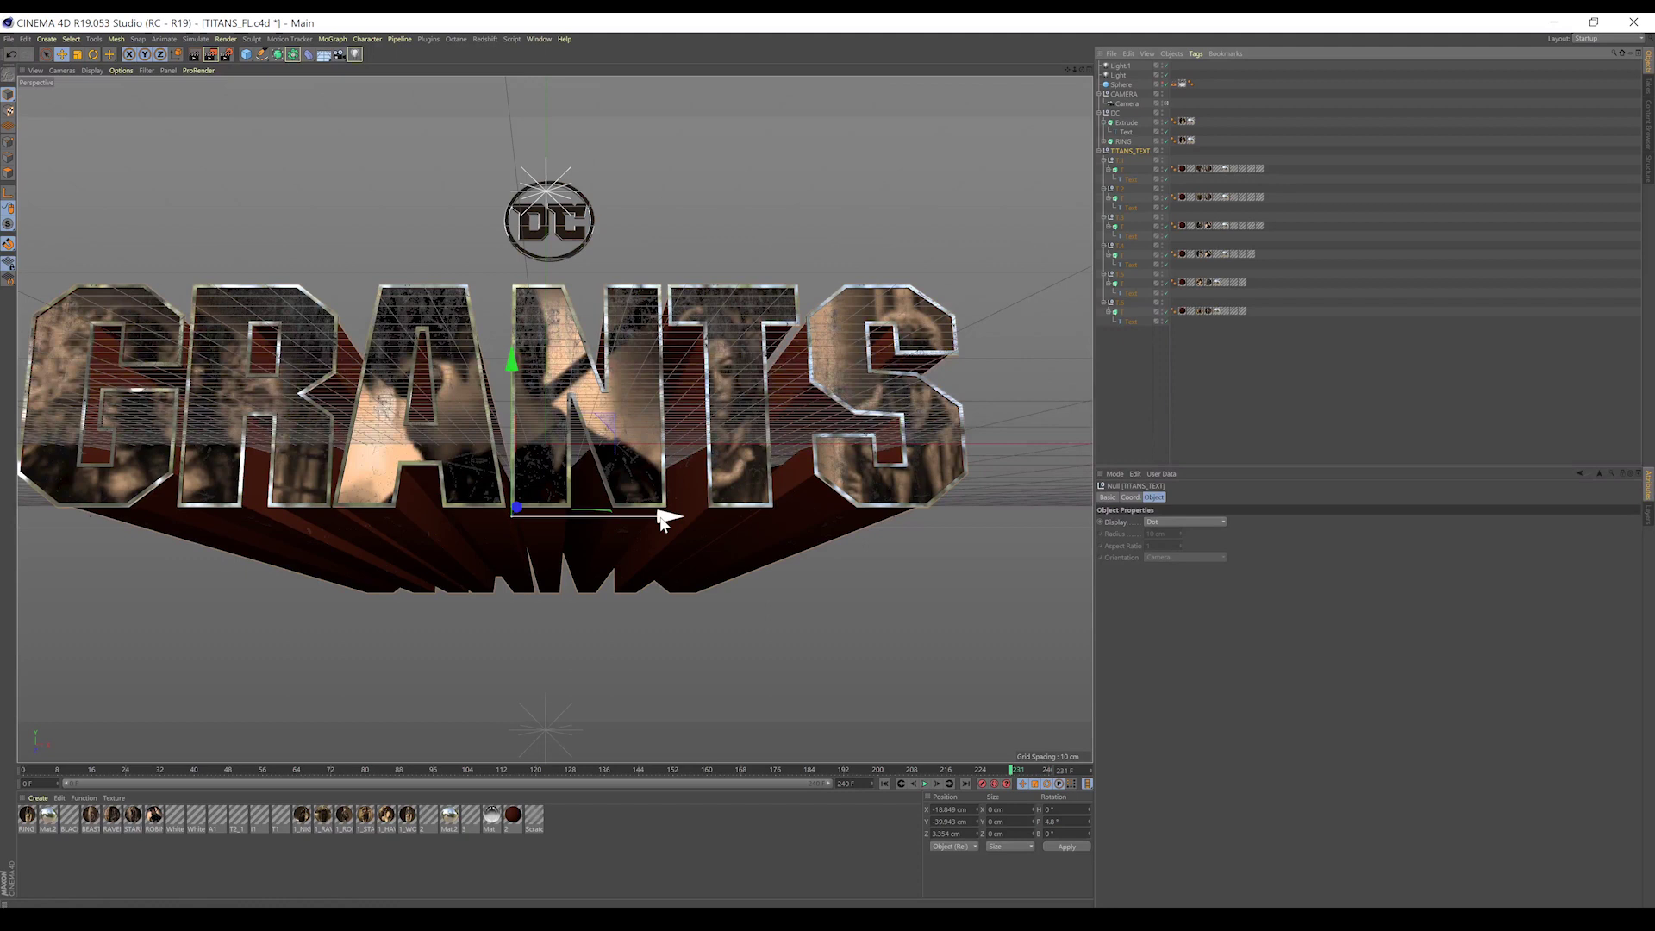
pyautogui.moveTo(660, 518); pyautogui.dragTo(716, 517)
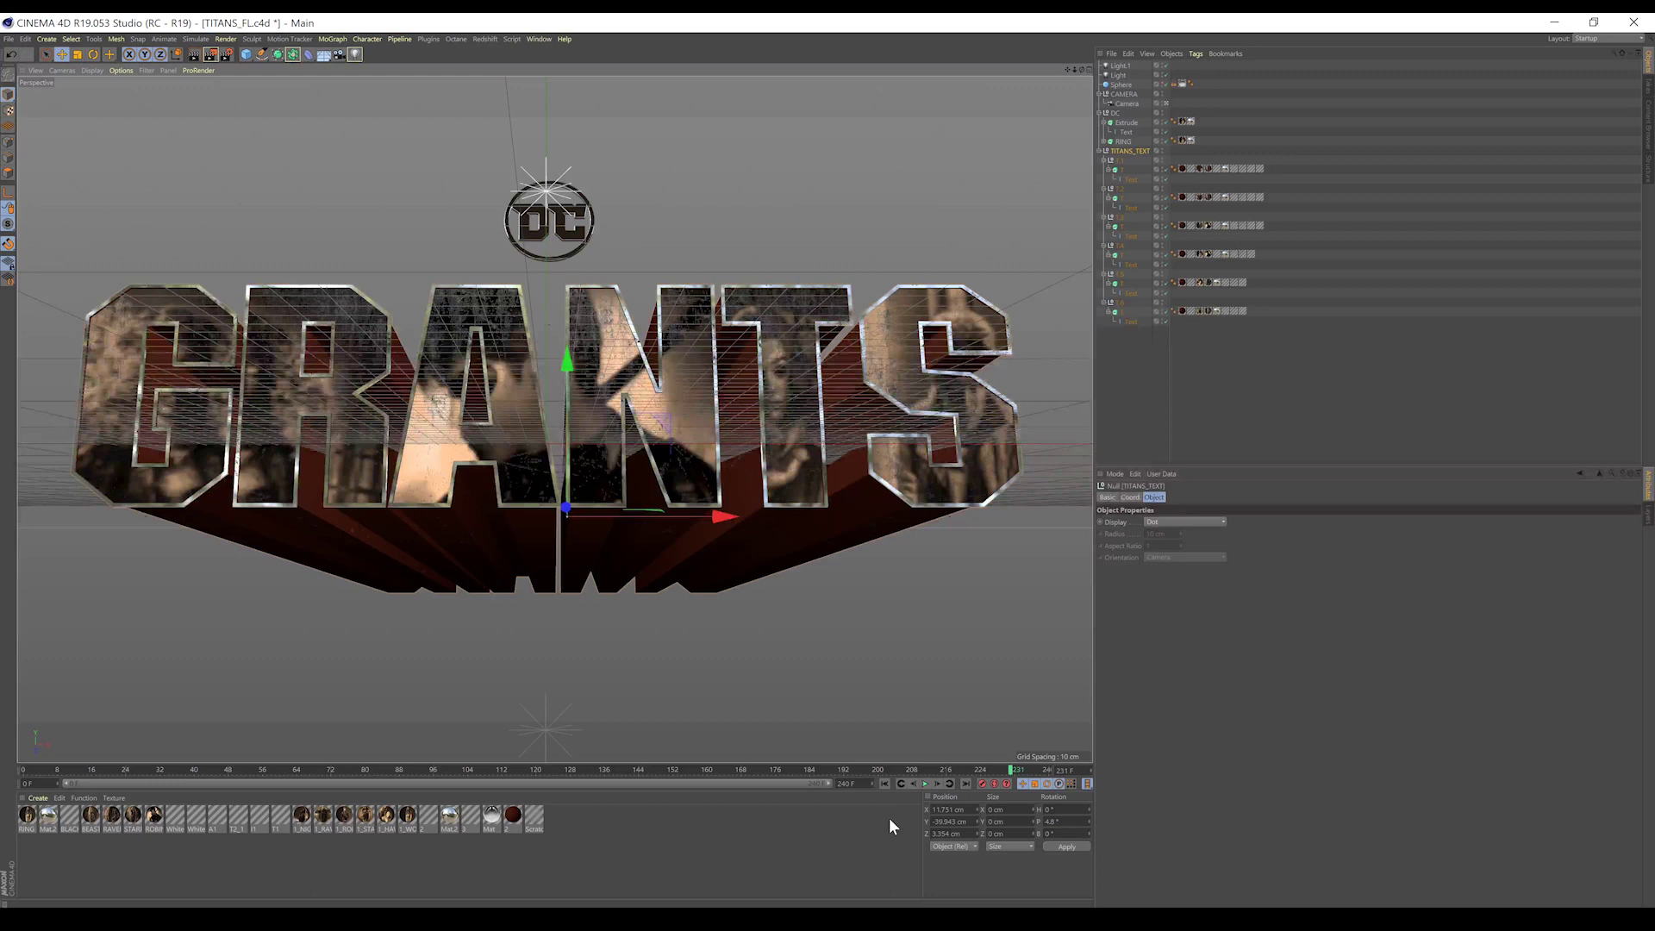
pyautogui.click(884, 783)
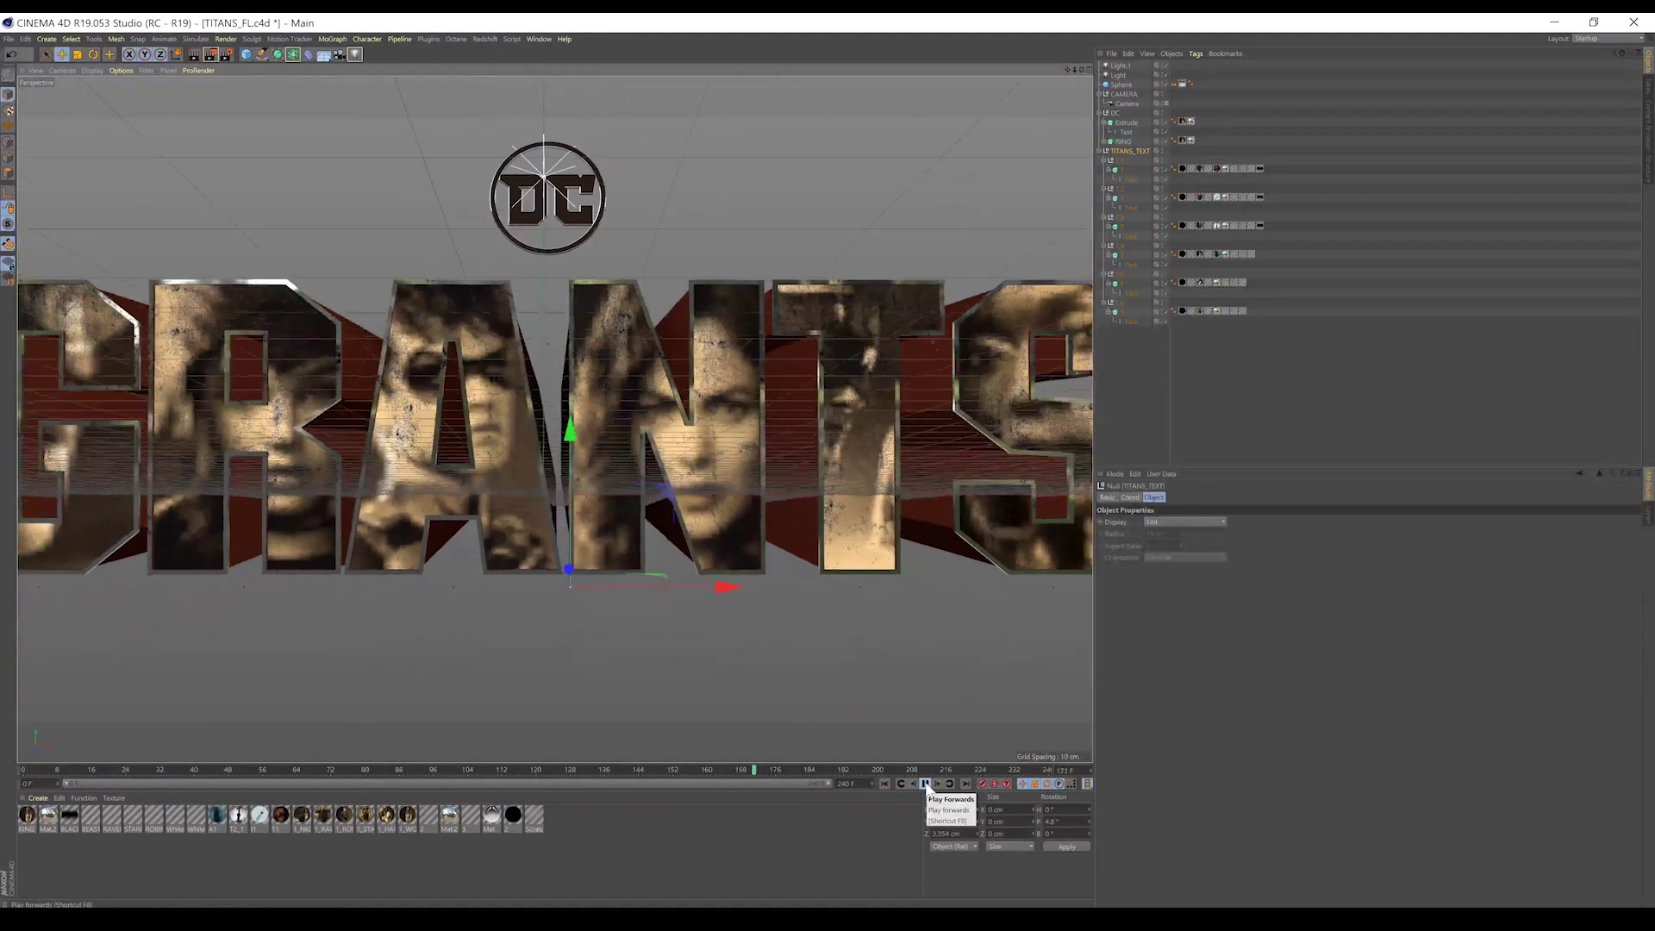
# - Stop playback, scrub back to the letter close-up around frame 122, and select the camera
pyautogui.click(925, 783)
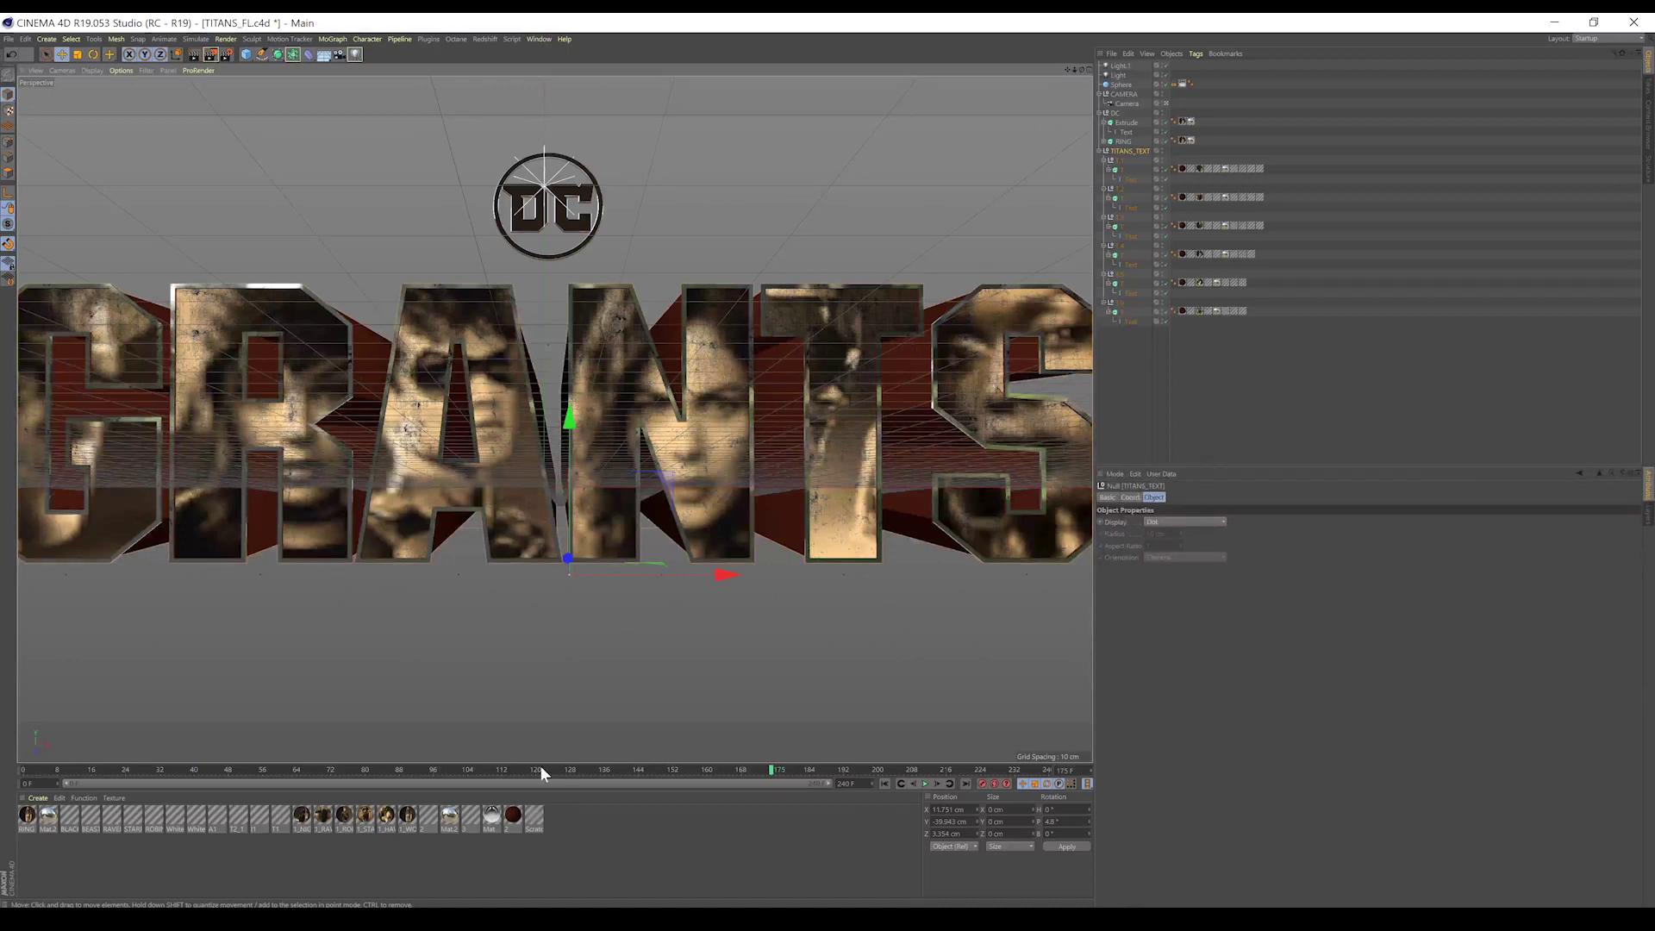
pyautogui.moveTo(515, 767)
pyautogui.mouseDown()
pyautogui.moveTo(654, 768)
pyautogui.moveTo(543, 770)
pyautogui.mouseUp()
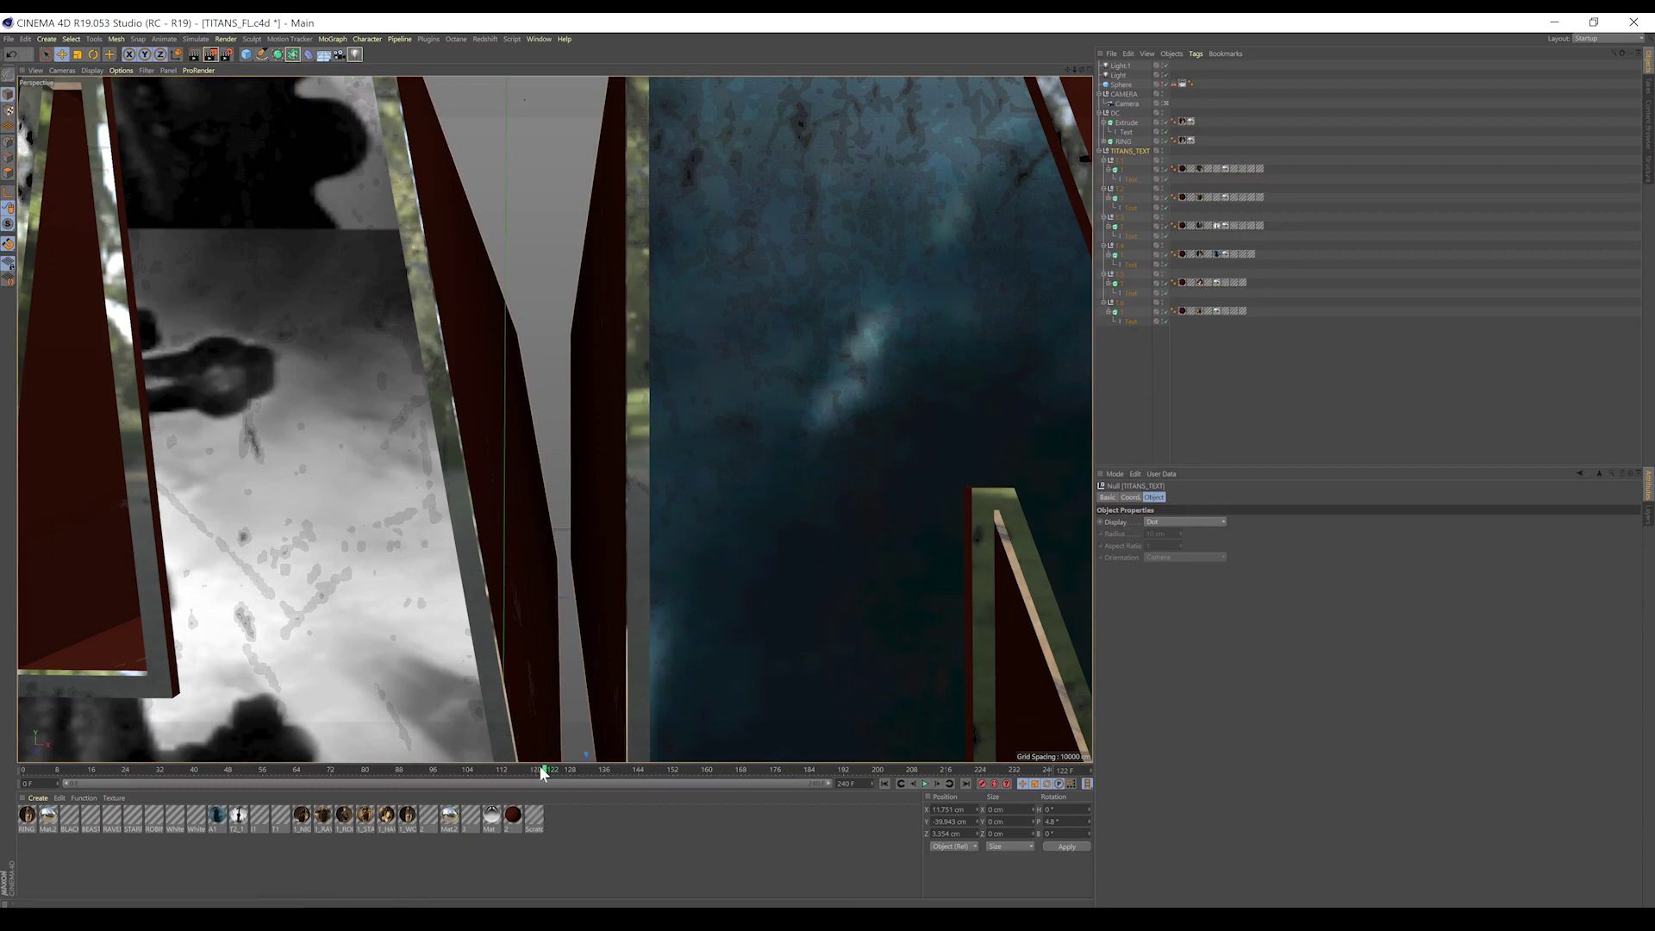
pyautogui.click(1124, 104)
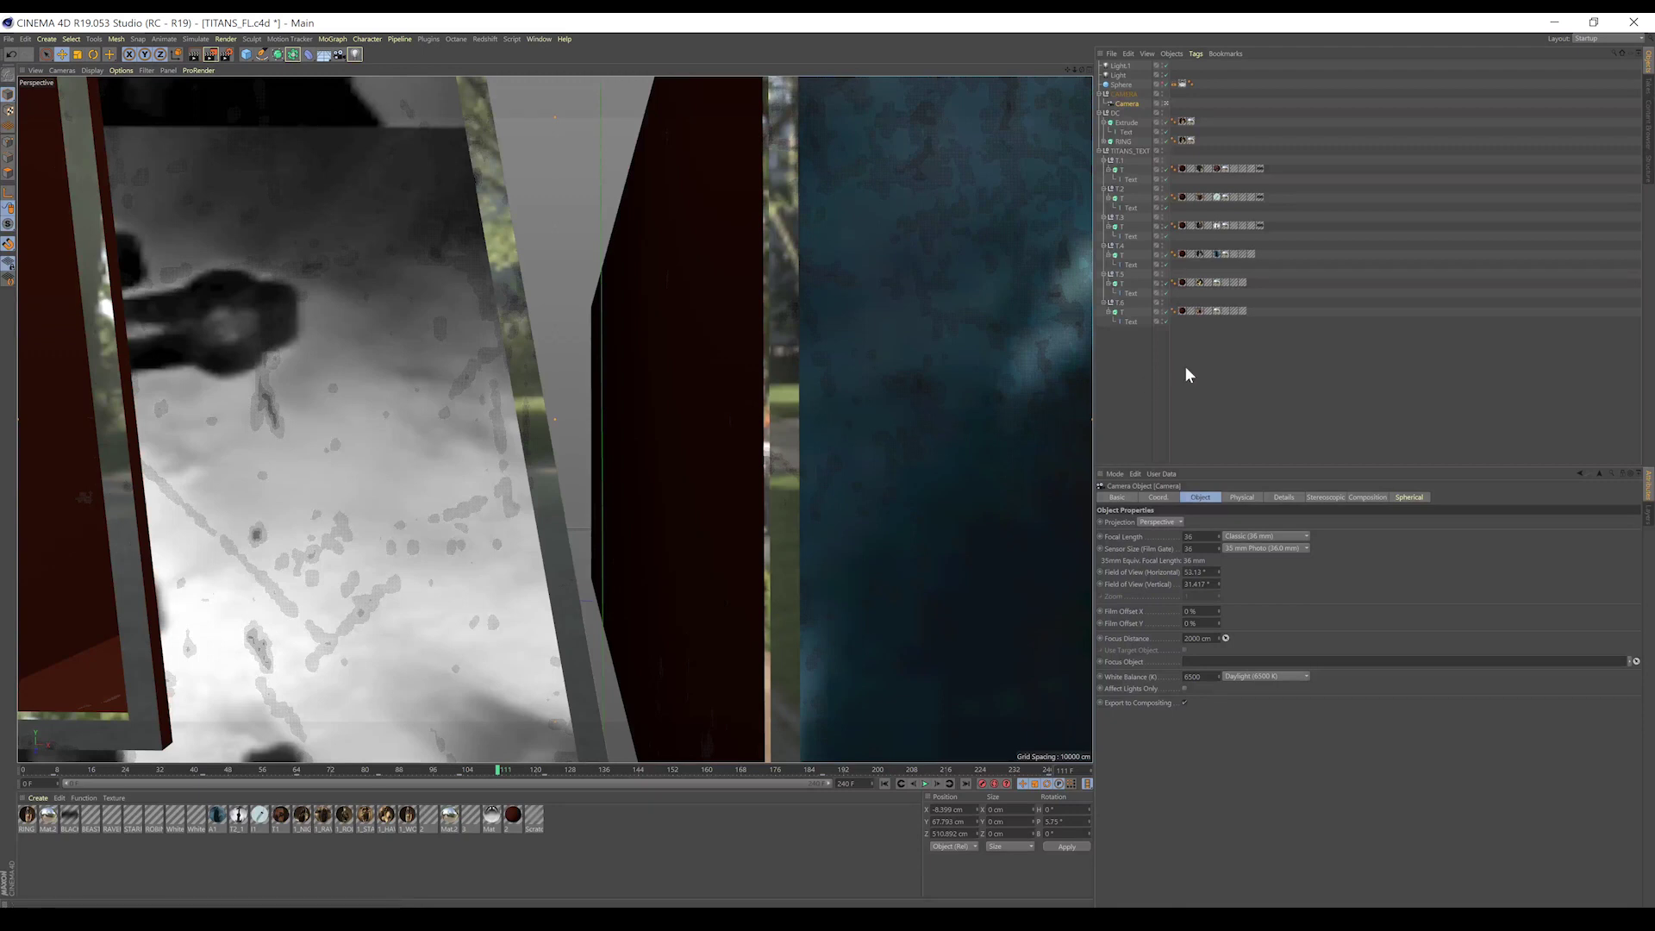
# - In texture mode with four views shown, shift the close-up texture on the letter A upward to a V offset of about 92.6 %
pyautogui.click(1216, 226)
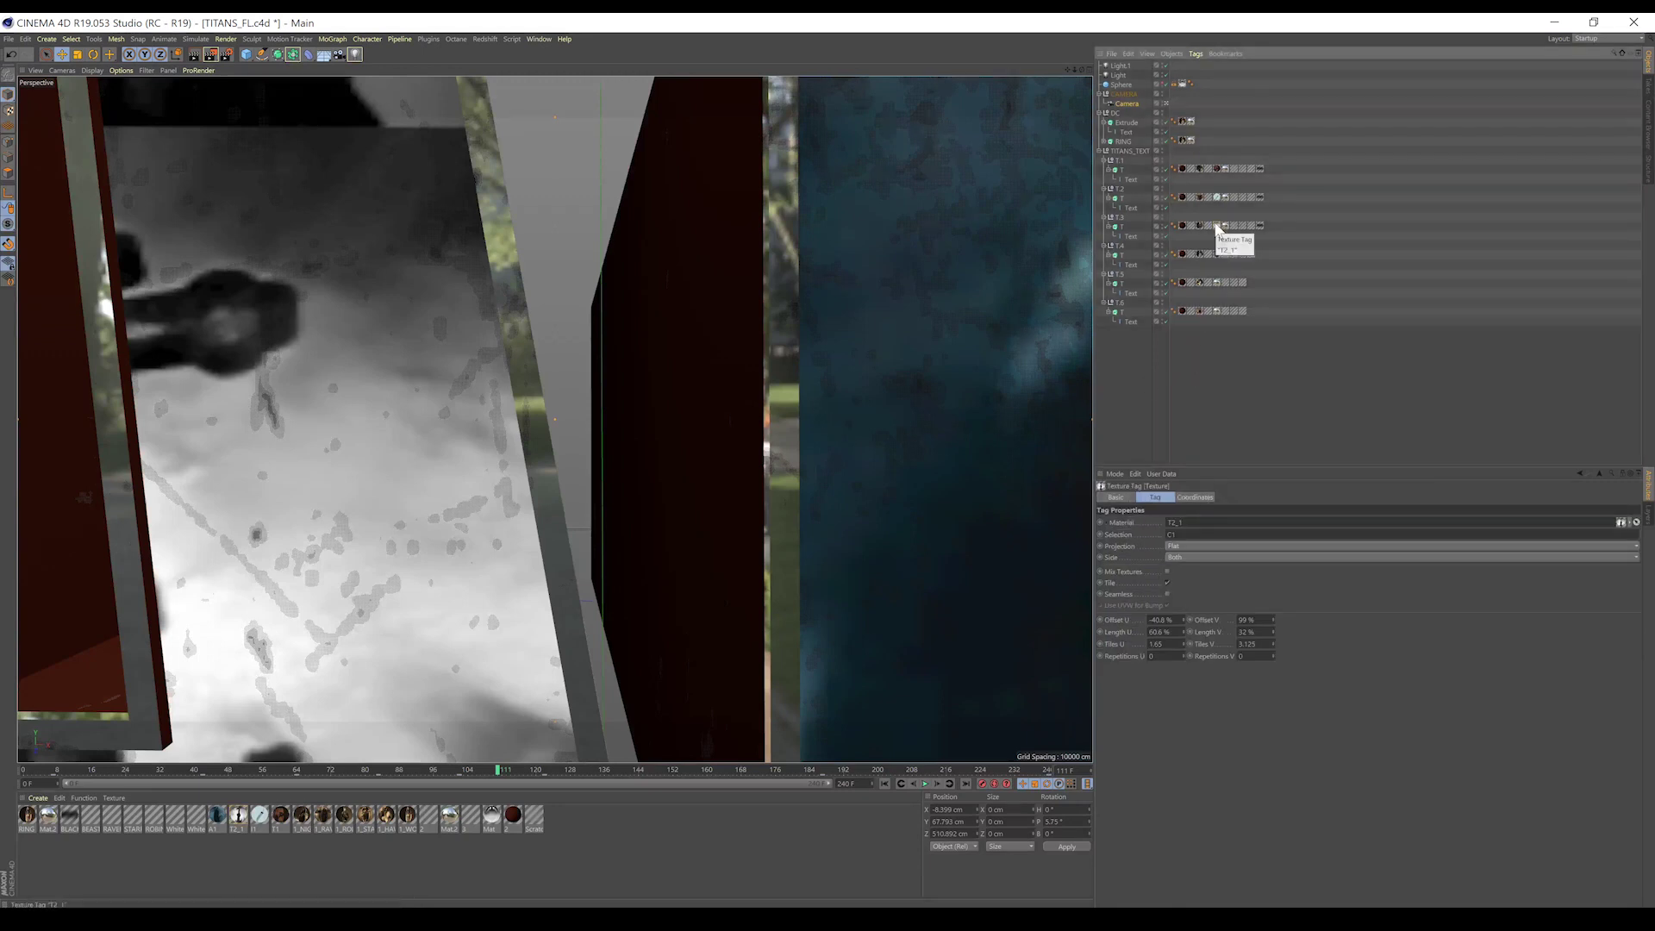
pyautogui.click(1118, 228)
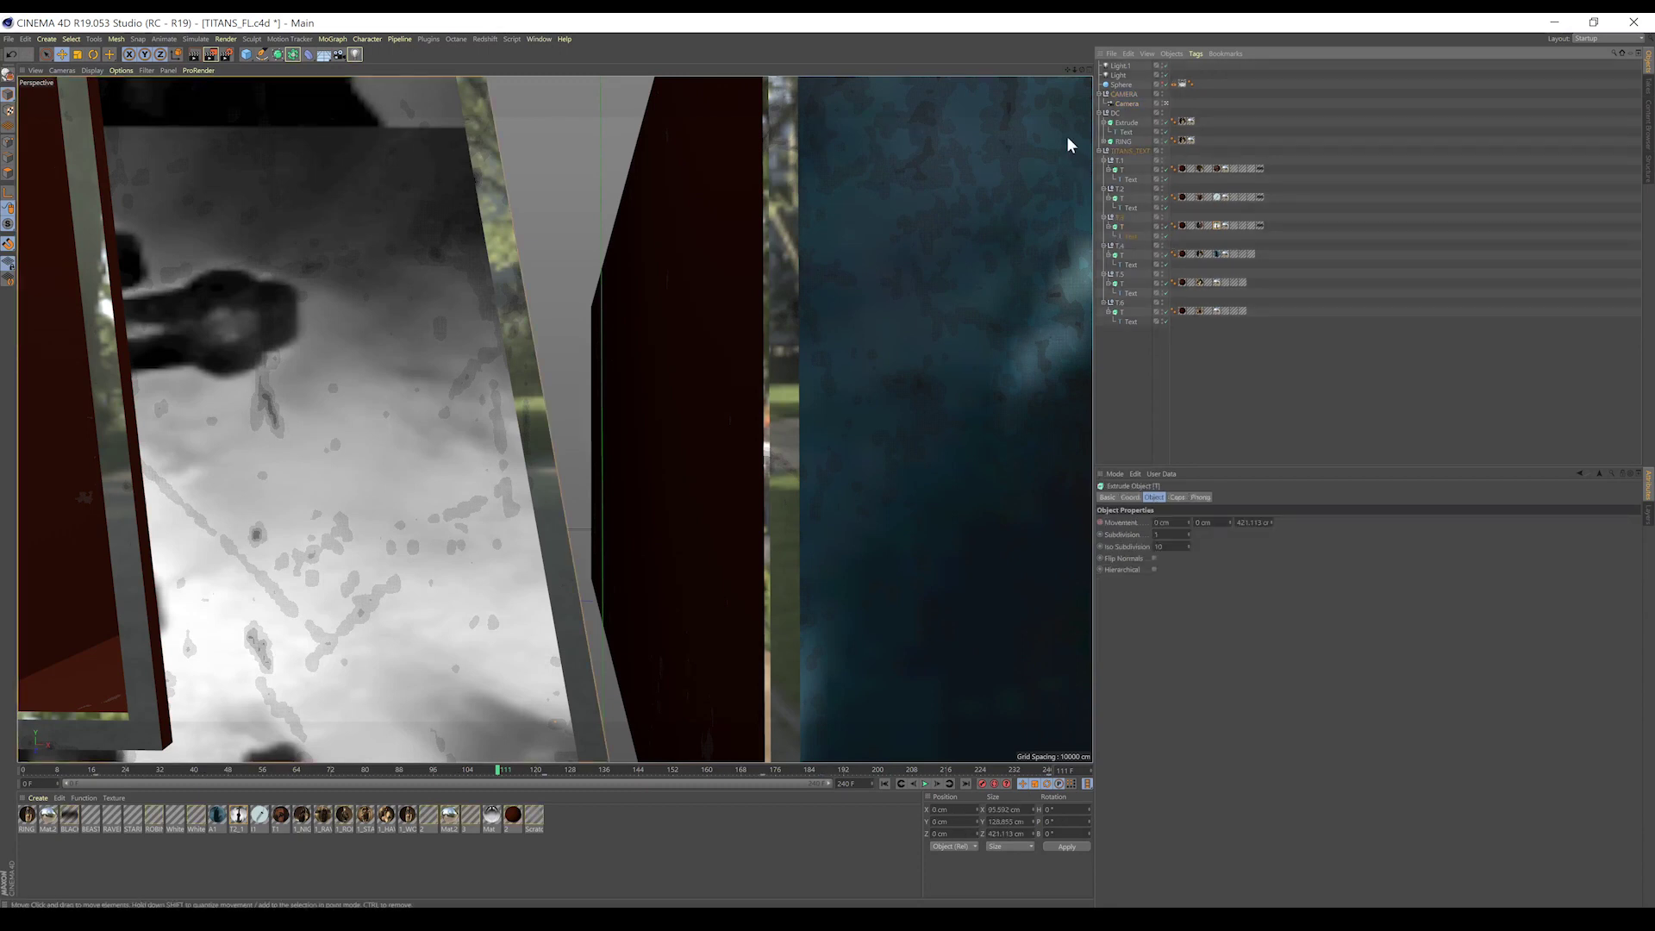
pyautogui.click(8, 110)
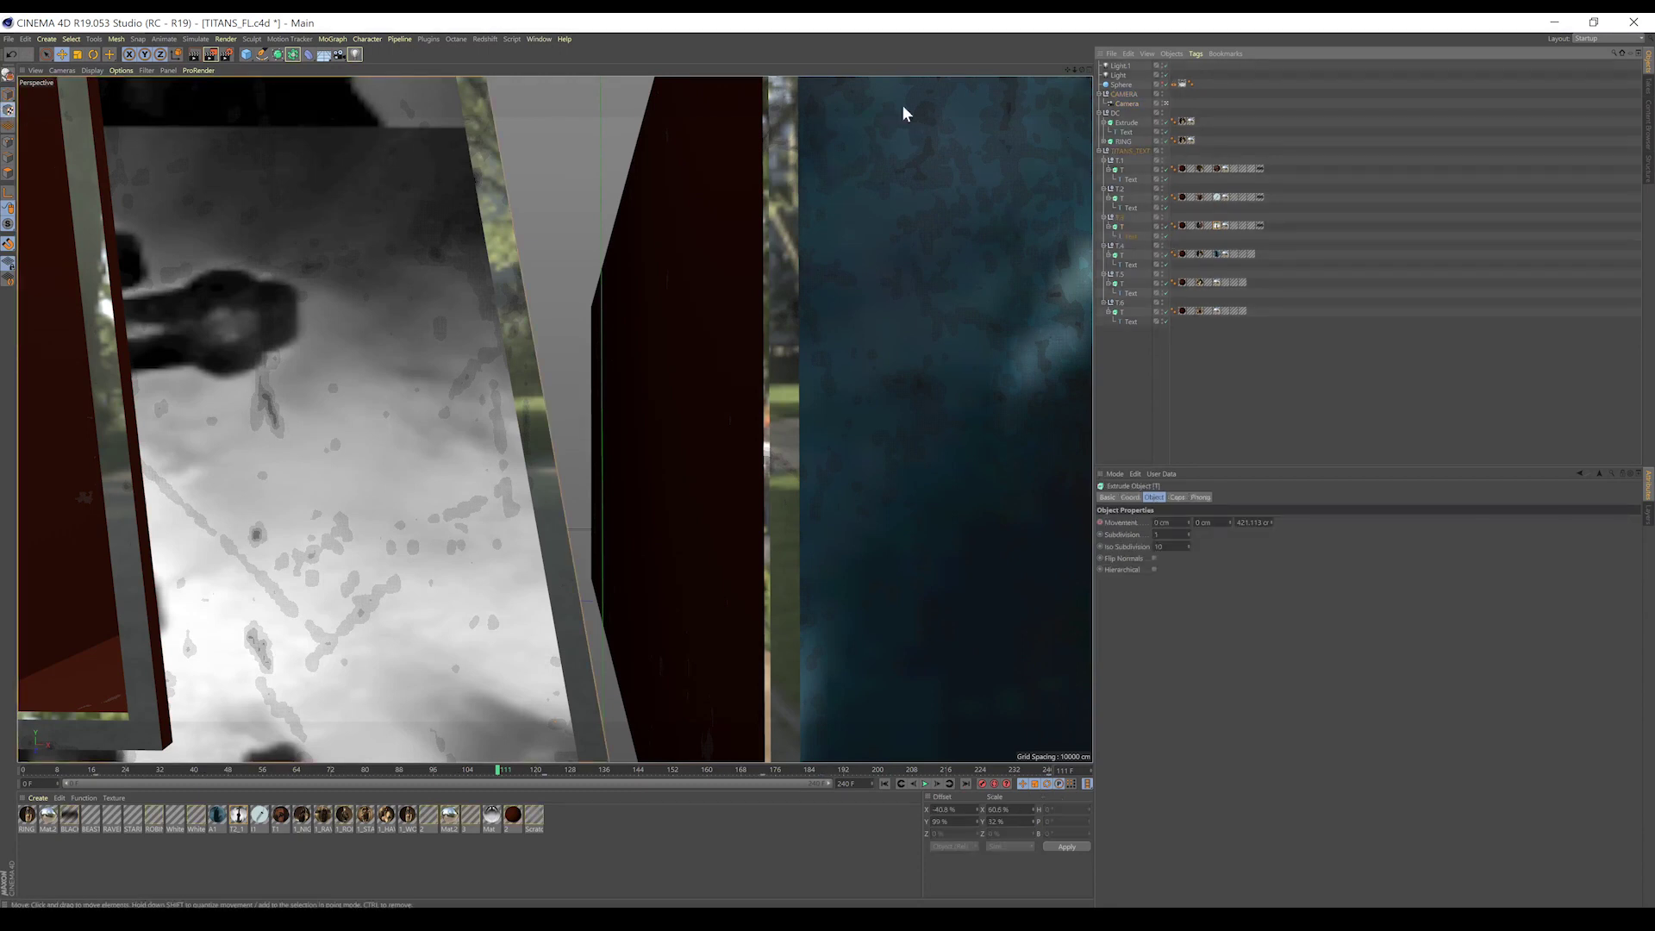
pyautogui.click(1088, 70)
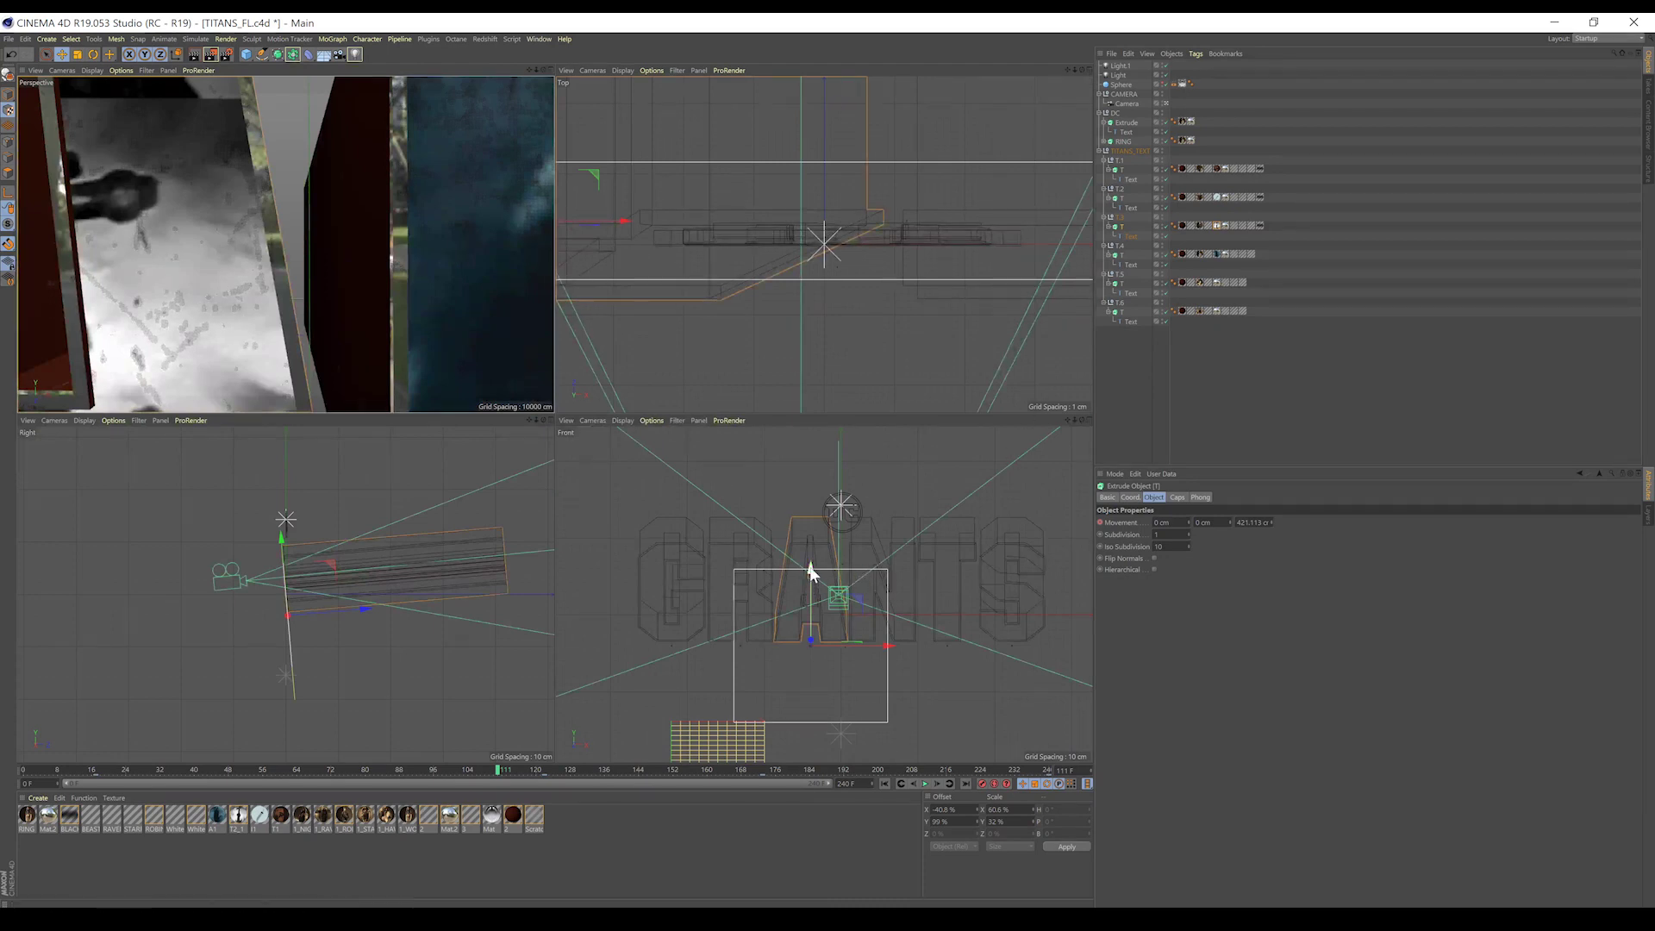
pyautogui.moveTo(810, 571); pyautogui.dragTo(810, 560)
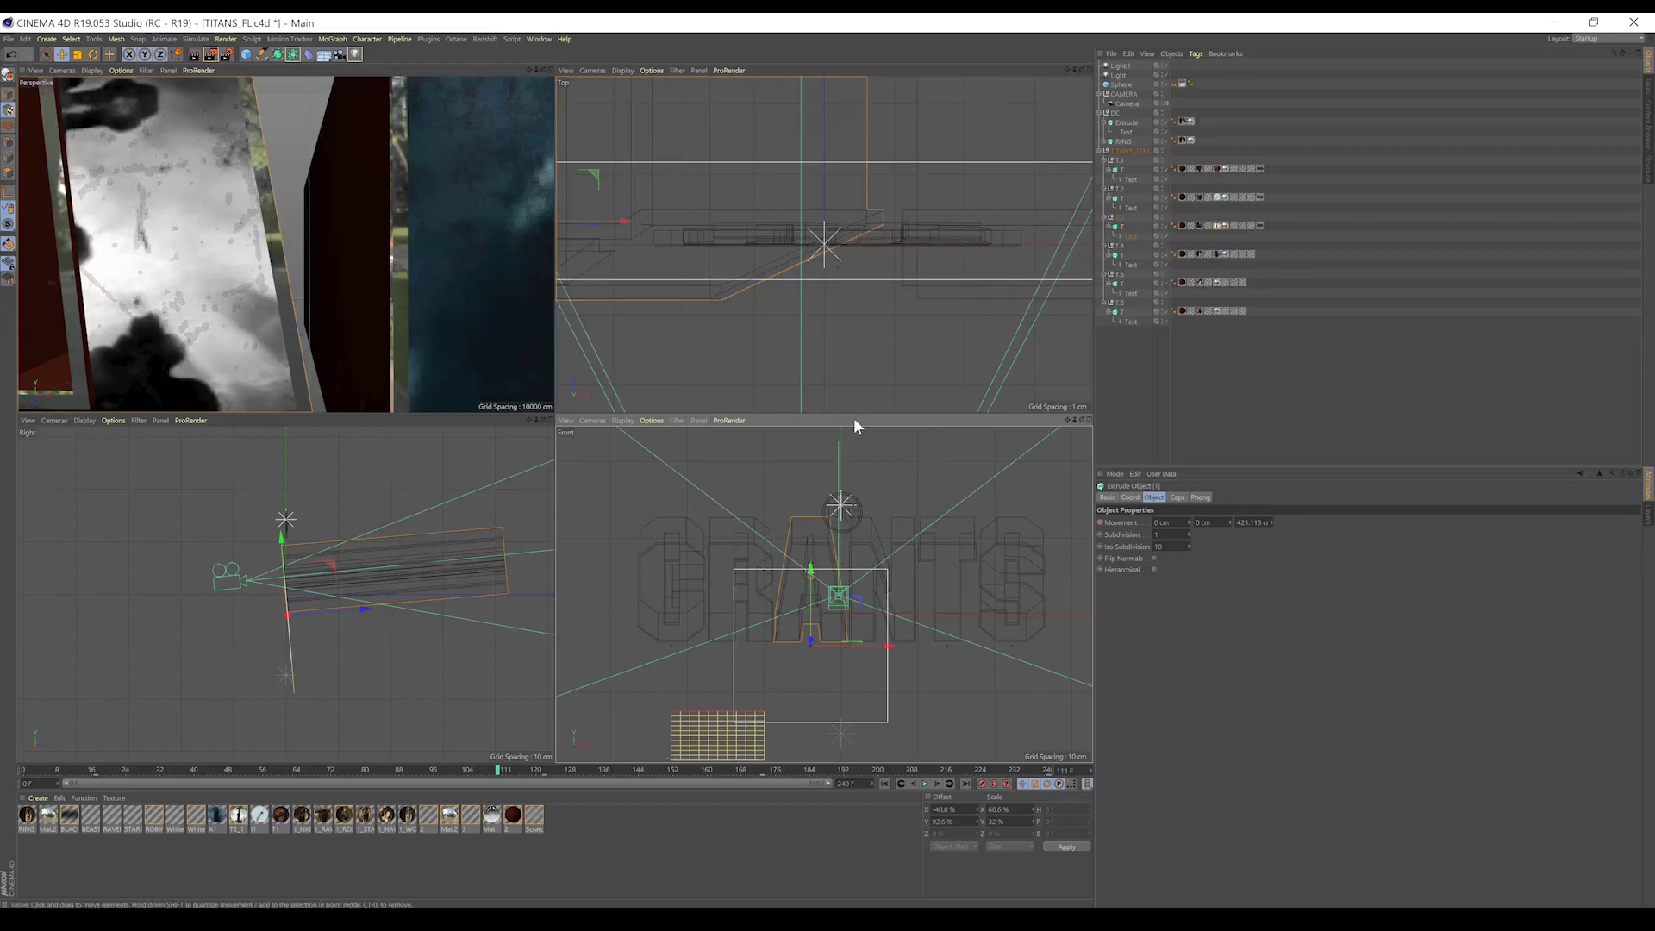
# - Go to about frame 97 and uniformly enlarge the close-up texture on the letter A
pyautogui.moveTo(499, 772); pyautogui.dragTo(437, 765)
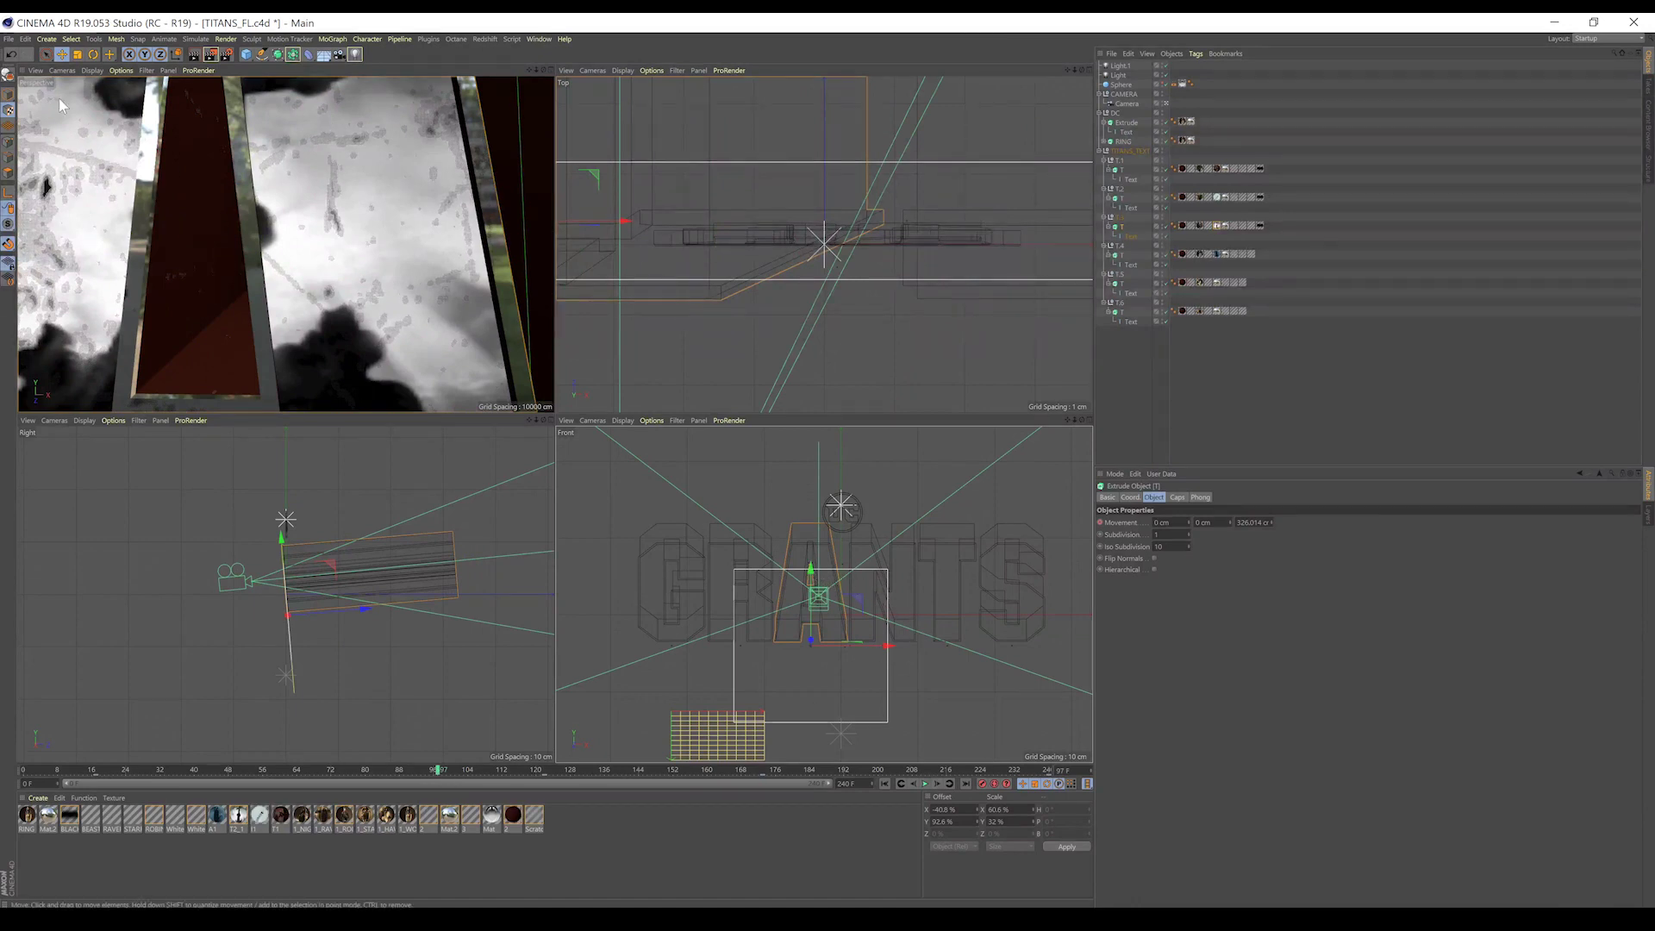
pyautogui.click(77, 55)
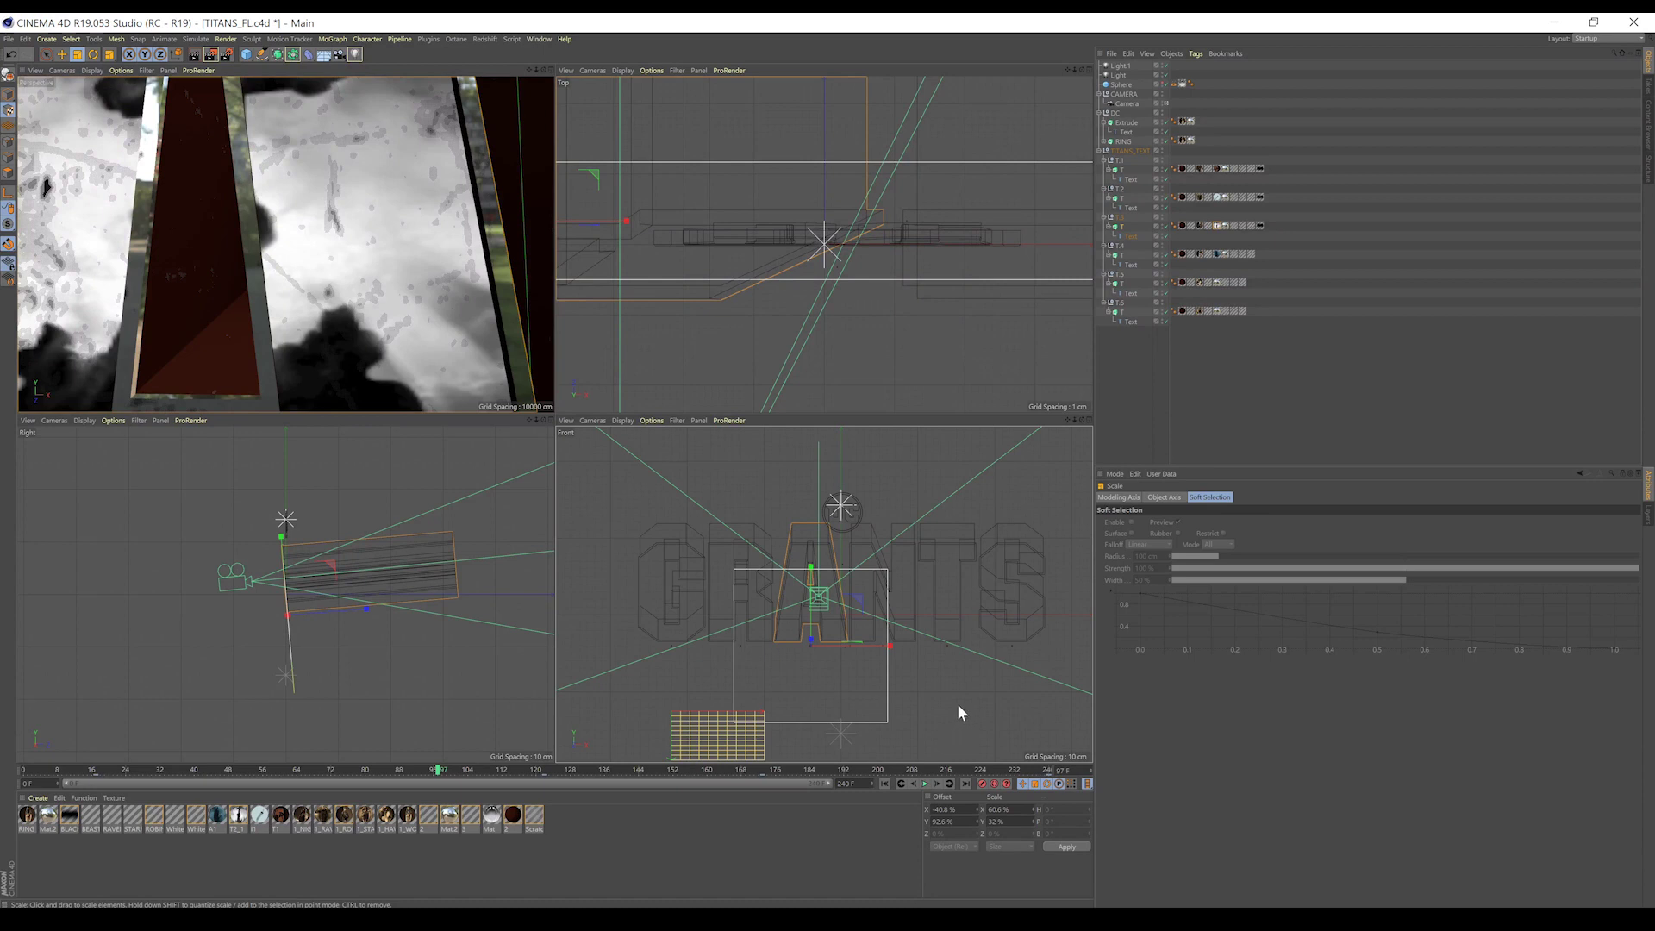
pyautogui.moveTo(958, 705); pyautogui.dragTo(989, 741)
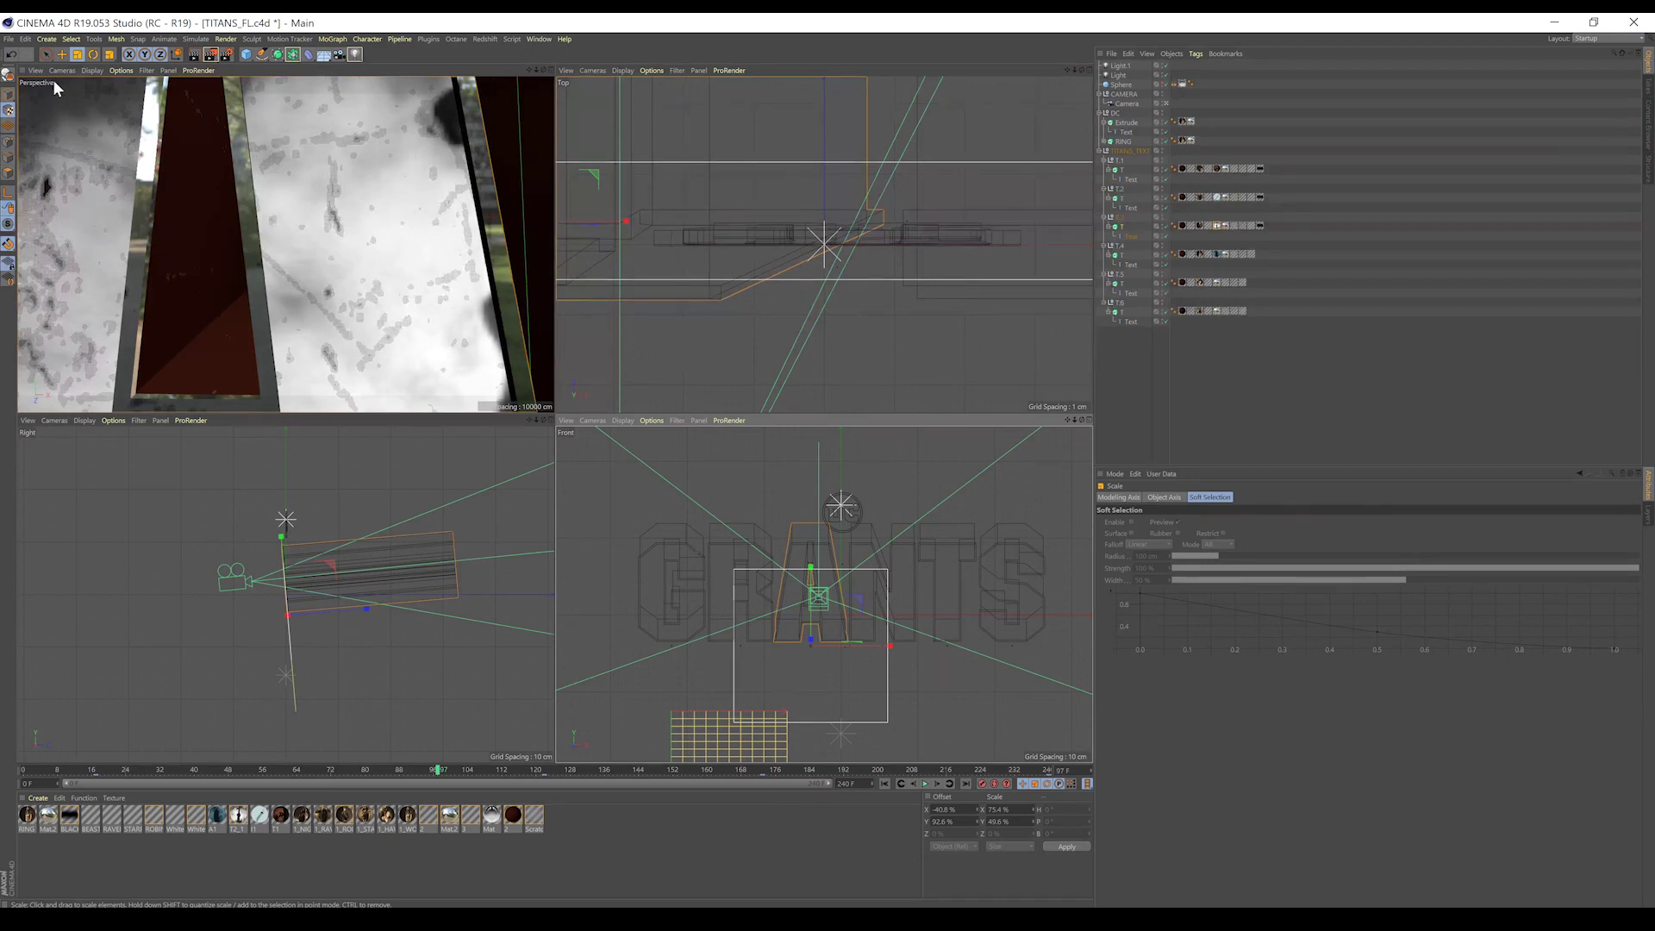
# - Move the A's texture to a U offset of about -55 % and a V offset of about 94.8 %, checking the framing near frame 122
pyautogui.click(61, 54)
pyautogui.moveTo(902, 588)
pyautogui.mouseDown()
pyautogui.moveTo(936, 598)
pyautogui.moveTo(910, 606)
pyautogui.mouseUp()
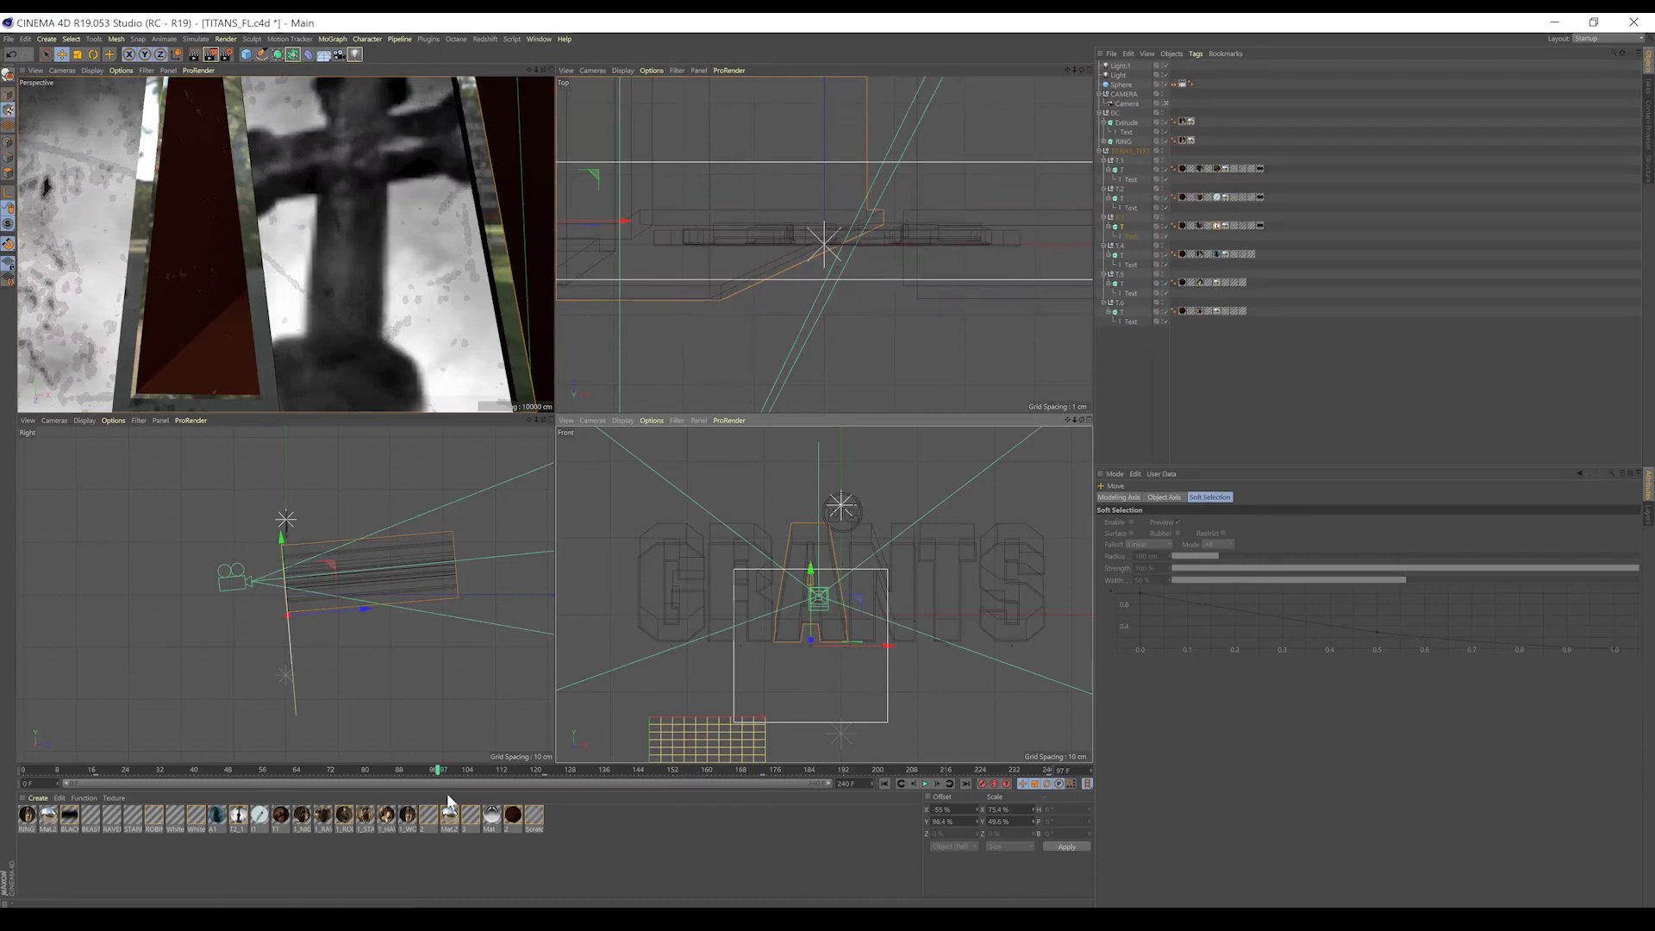
pyautogui.moveTo(435, 769); pyautogui.dragTo(541, 763)
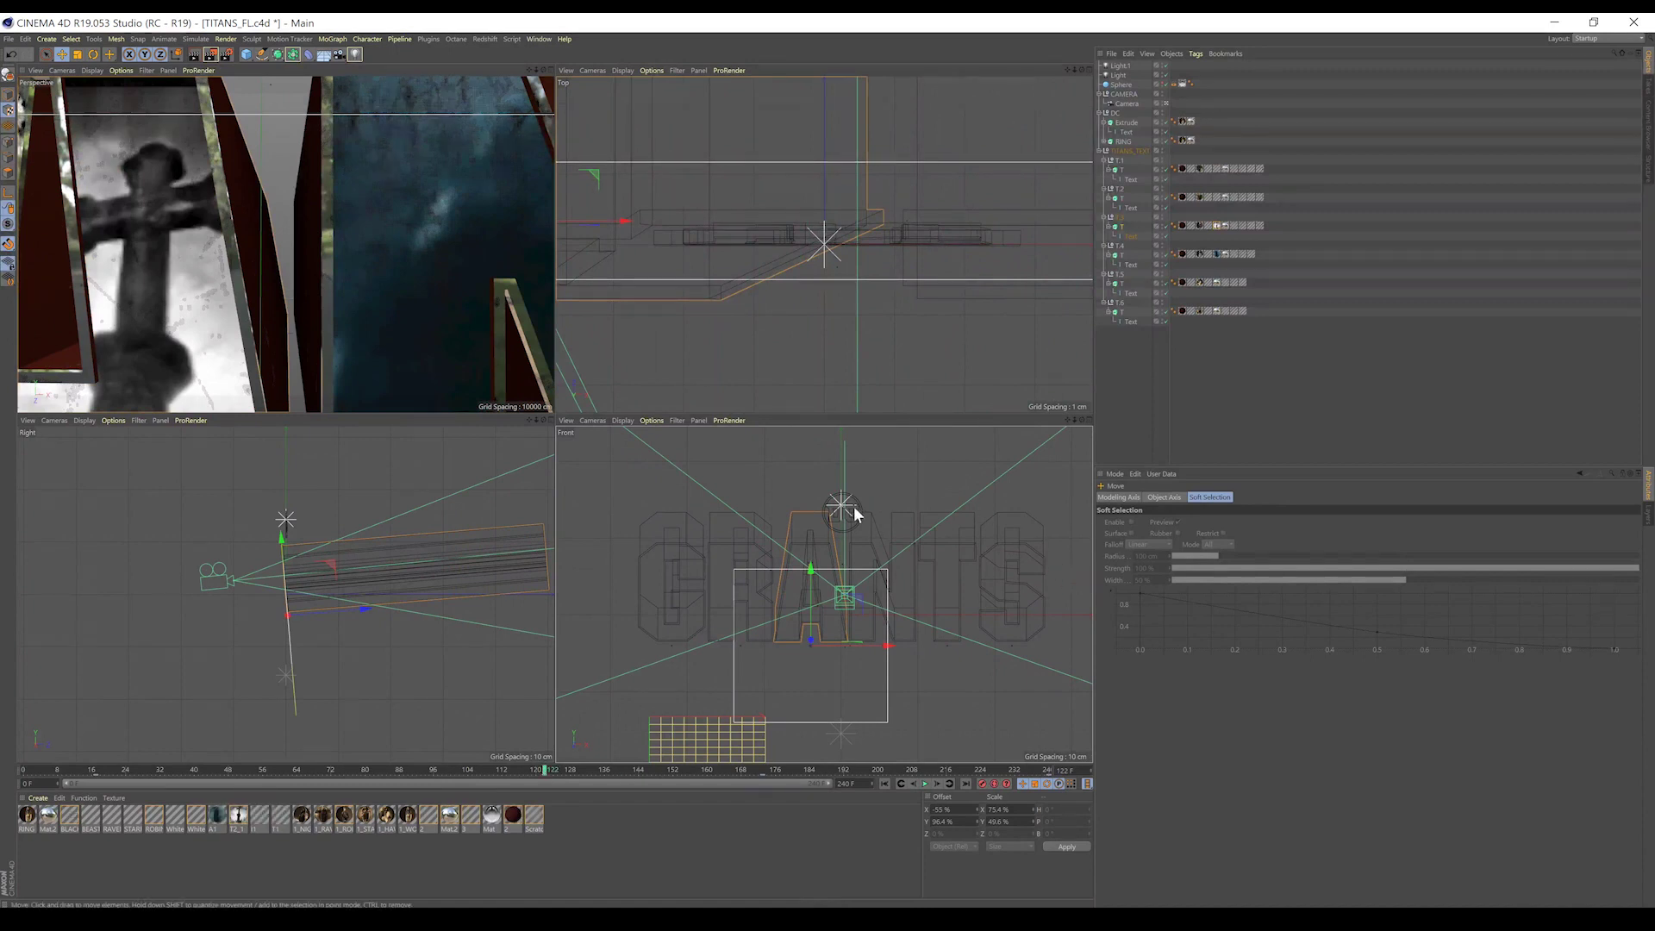
pyautogui.moveTo(811, 567); pyautogui.dragTo(813, 563)
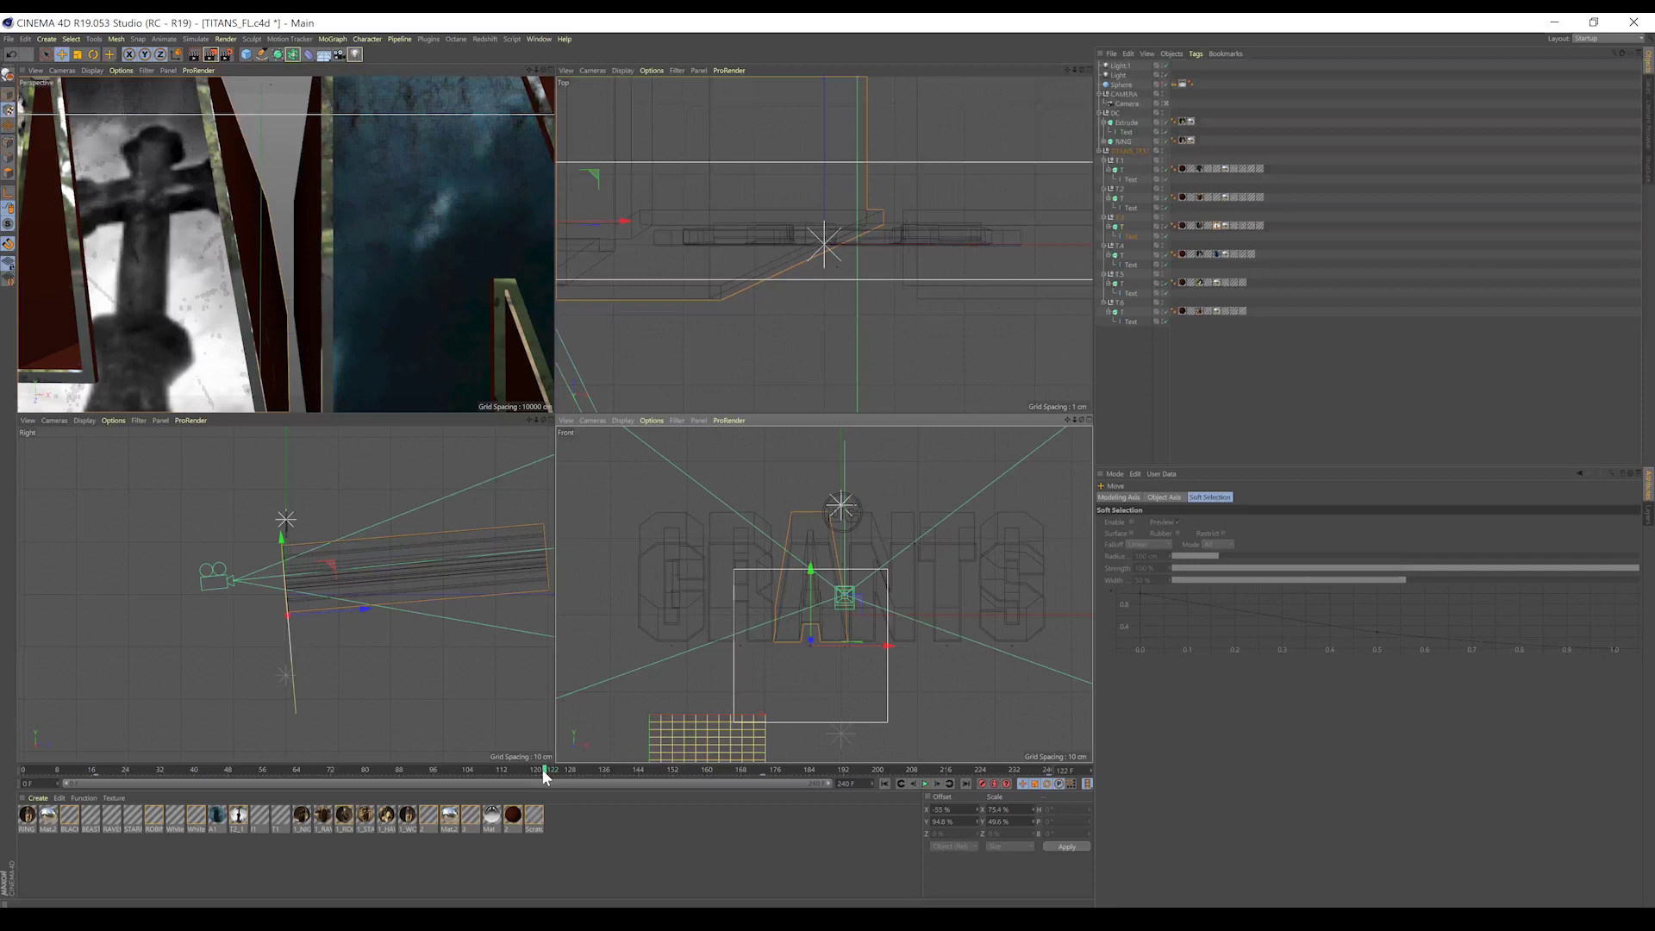
# - Scrub to about frame 65 and shift the close-up texture on the letter R slightly right and up, to a V offset of about -12 %
pyautogui.moveTo(543, 768); pyautogui.dragTo(303, 784)
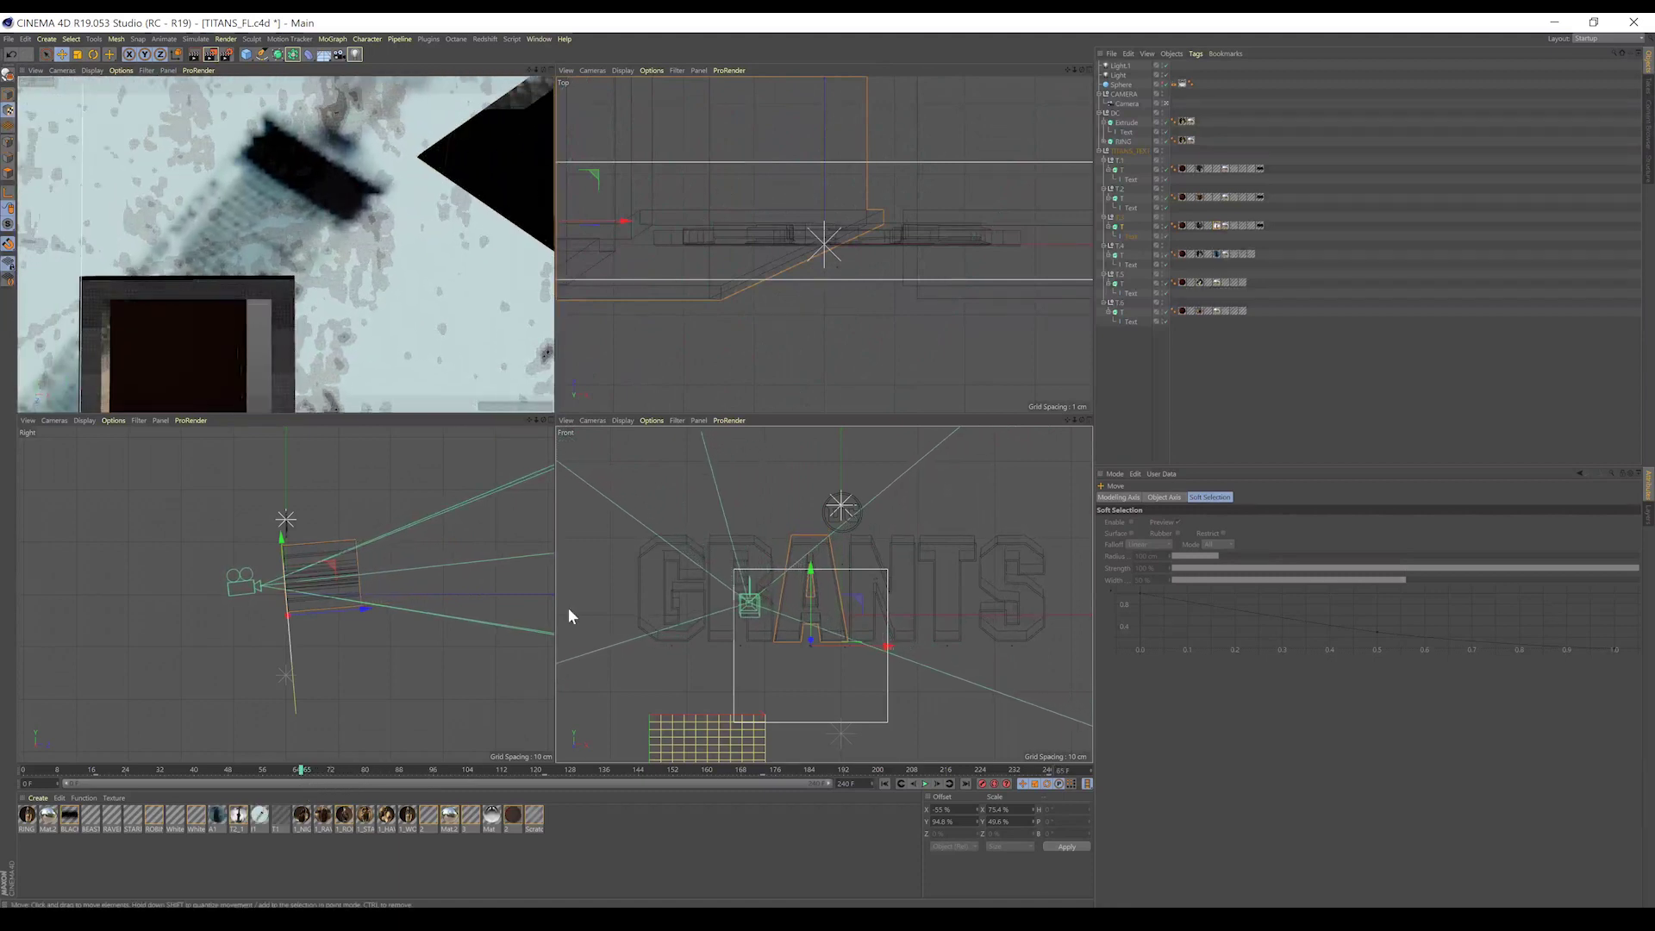
pyautogui.click(1217, 198)
pyautogui.click(1118, 198)
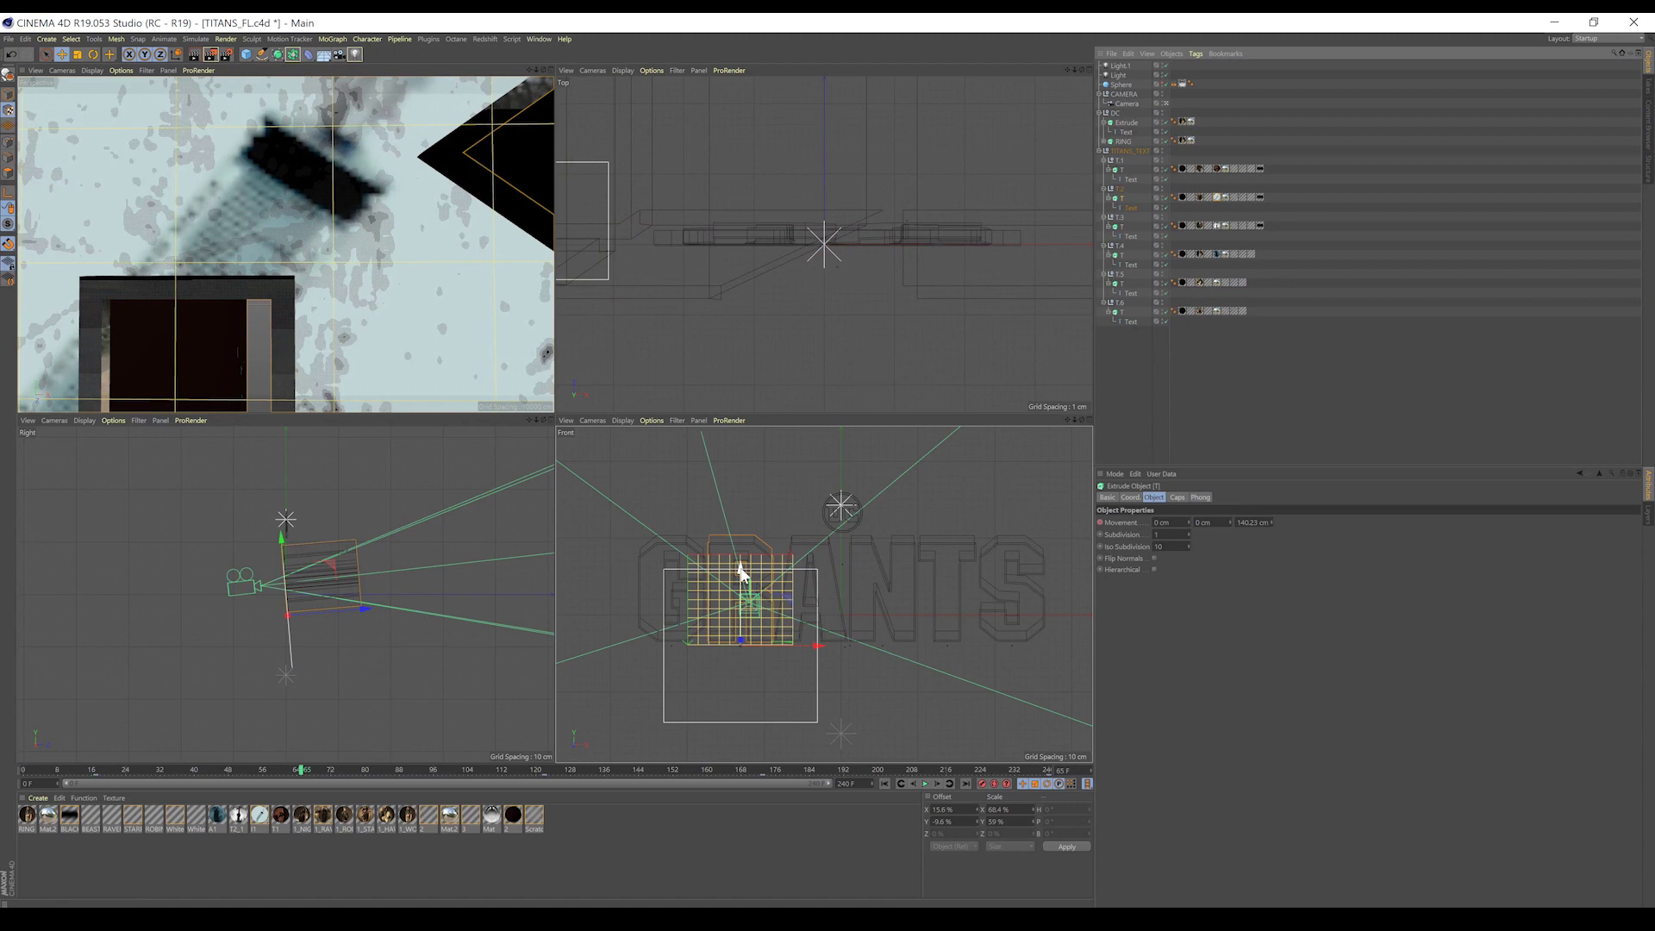
pyautogui.moveTo(739, 573); pyautogui.dragTo(747, 578)
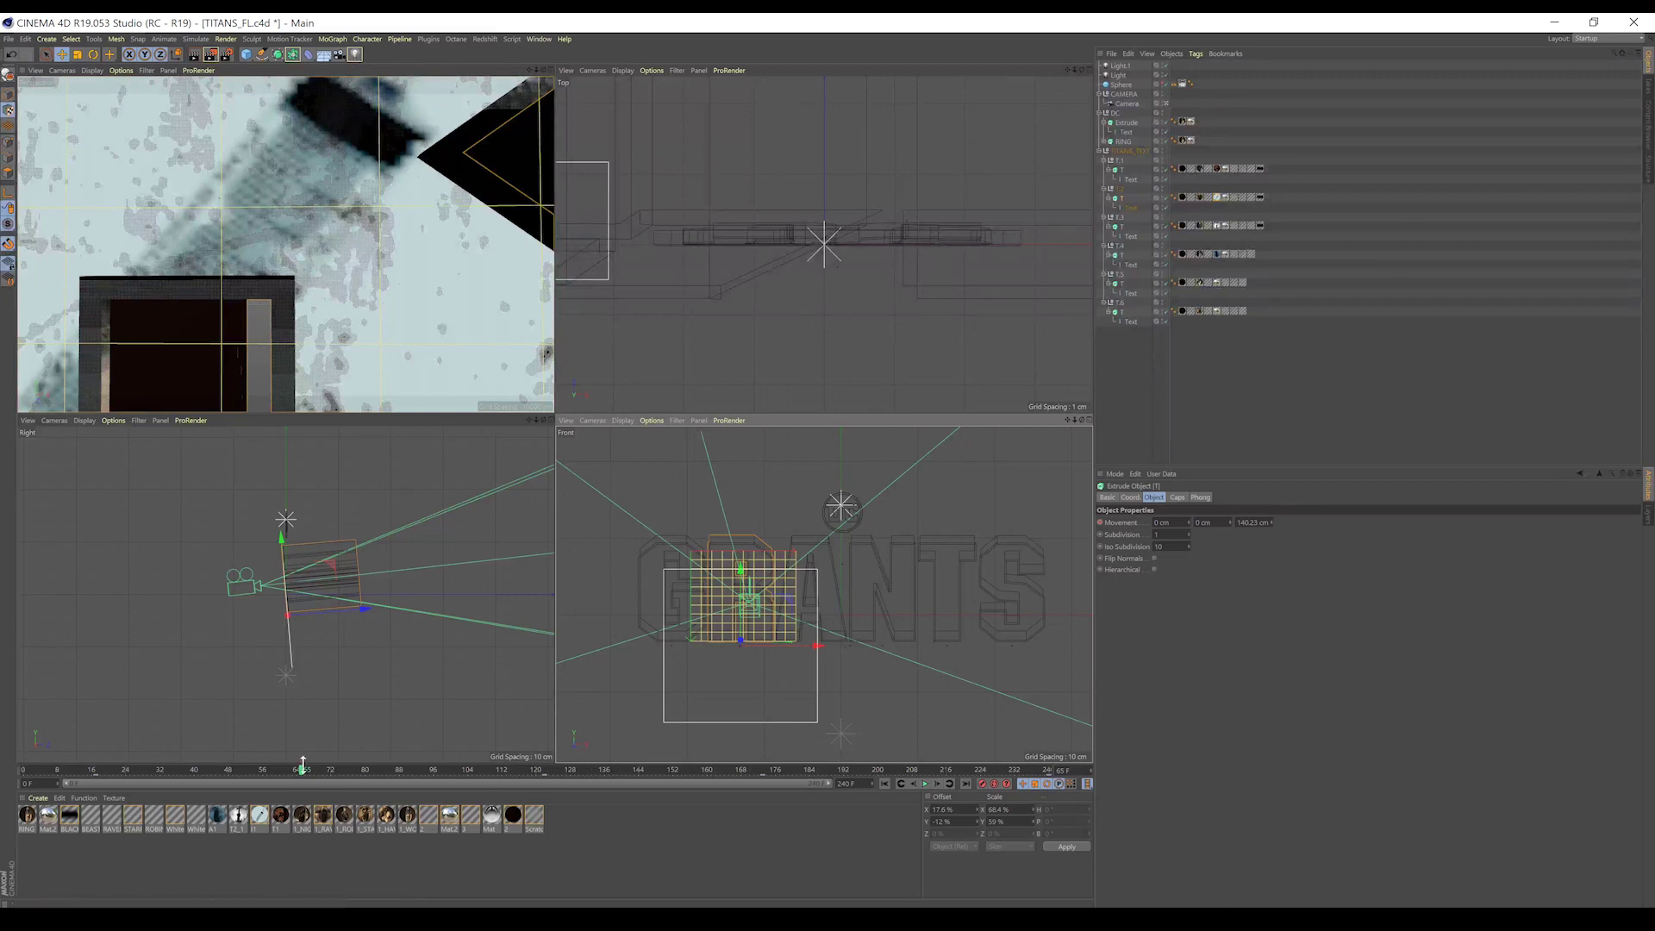
# - Scrub to about frame 38 and move the close-up texture on the letter G right to a U offset of about 33 %
pyautogui.moveTo(300, 771); pyautogui.dragTo(184, 756)
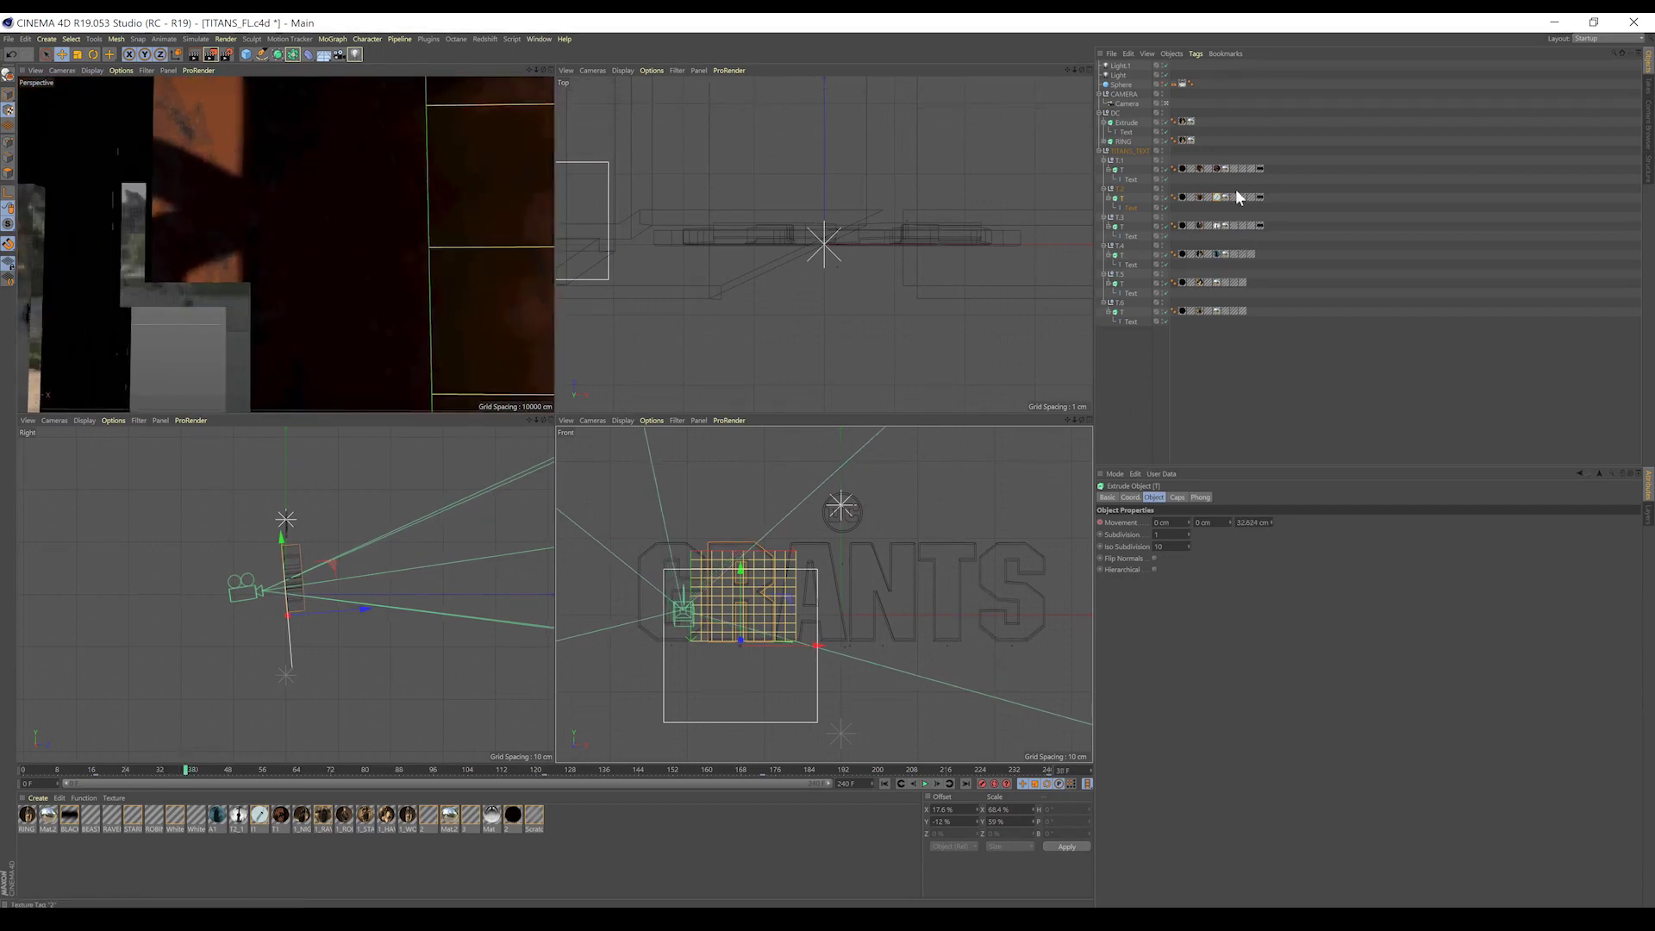
pyautogui.click(1215, 169)
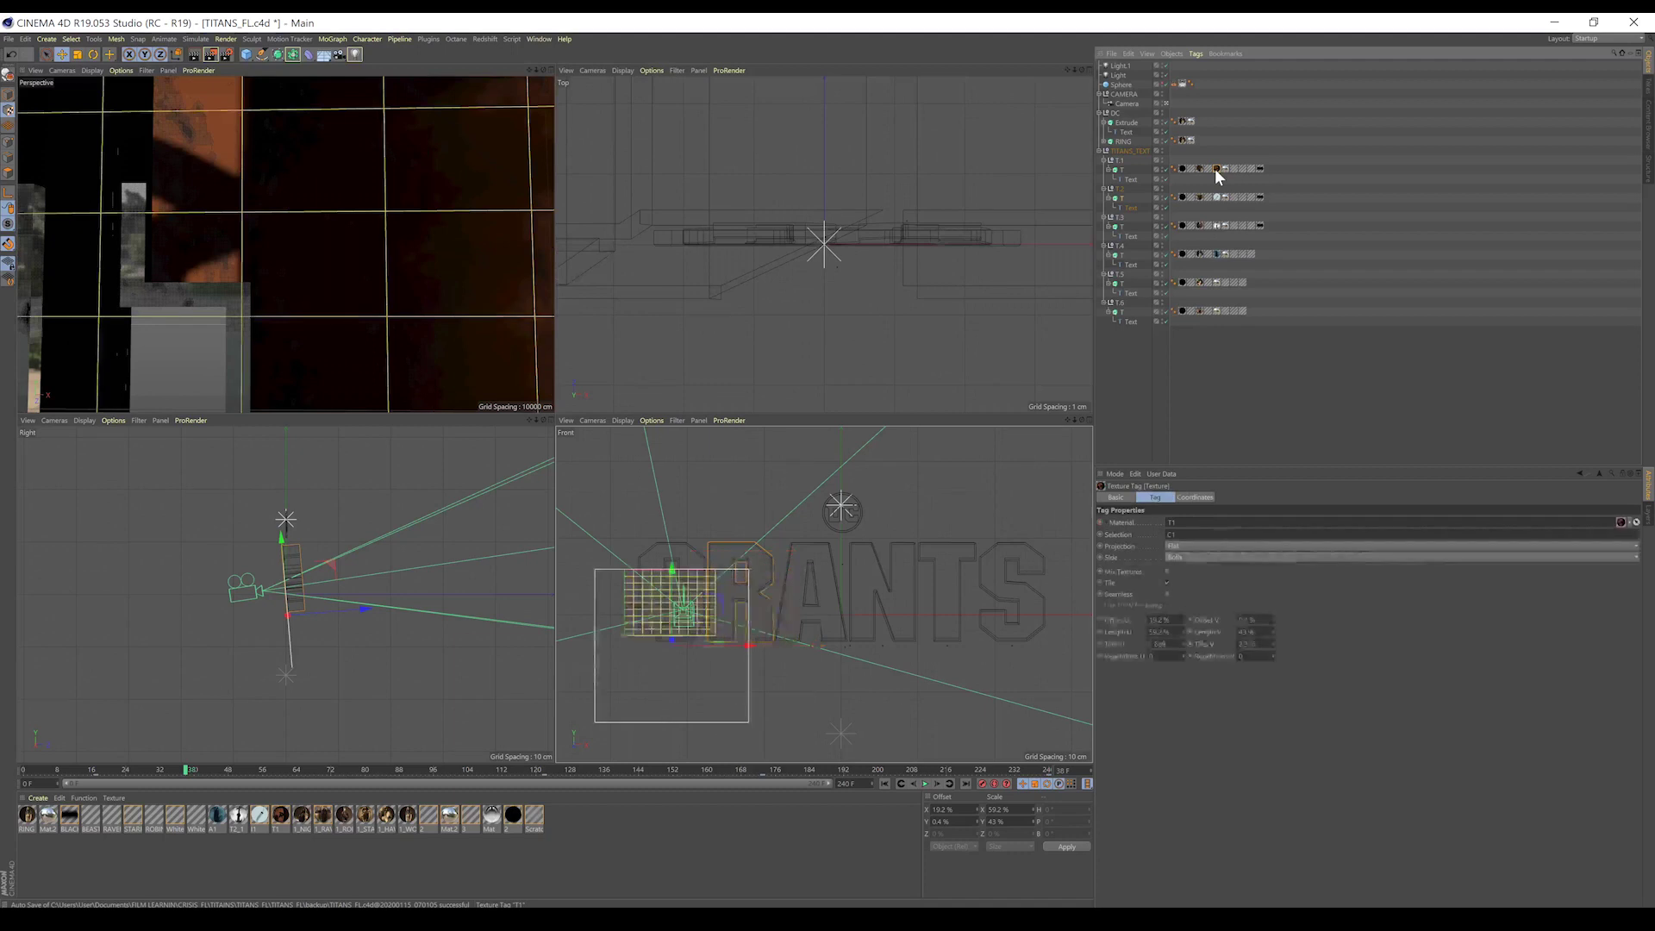
pyautogui.click(1117, 168)
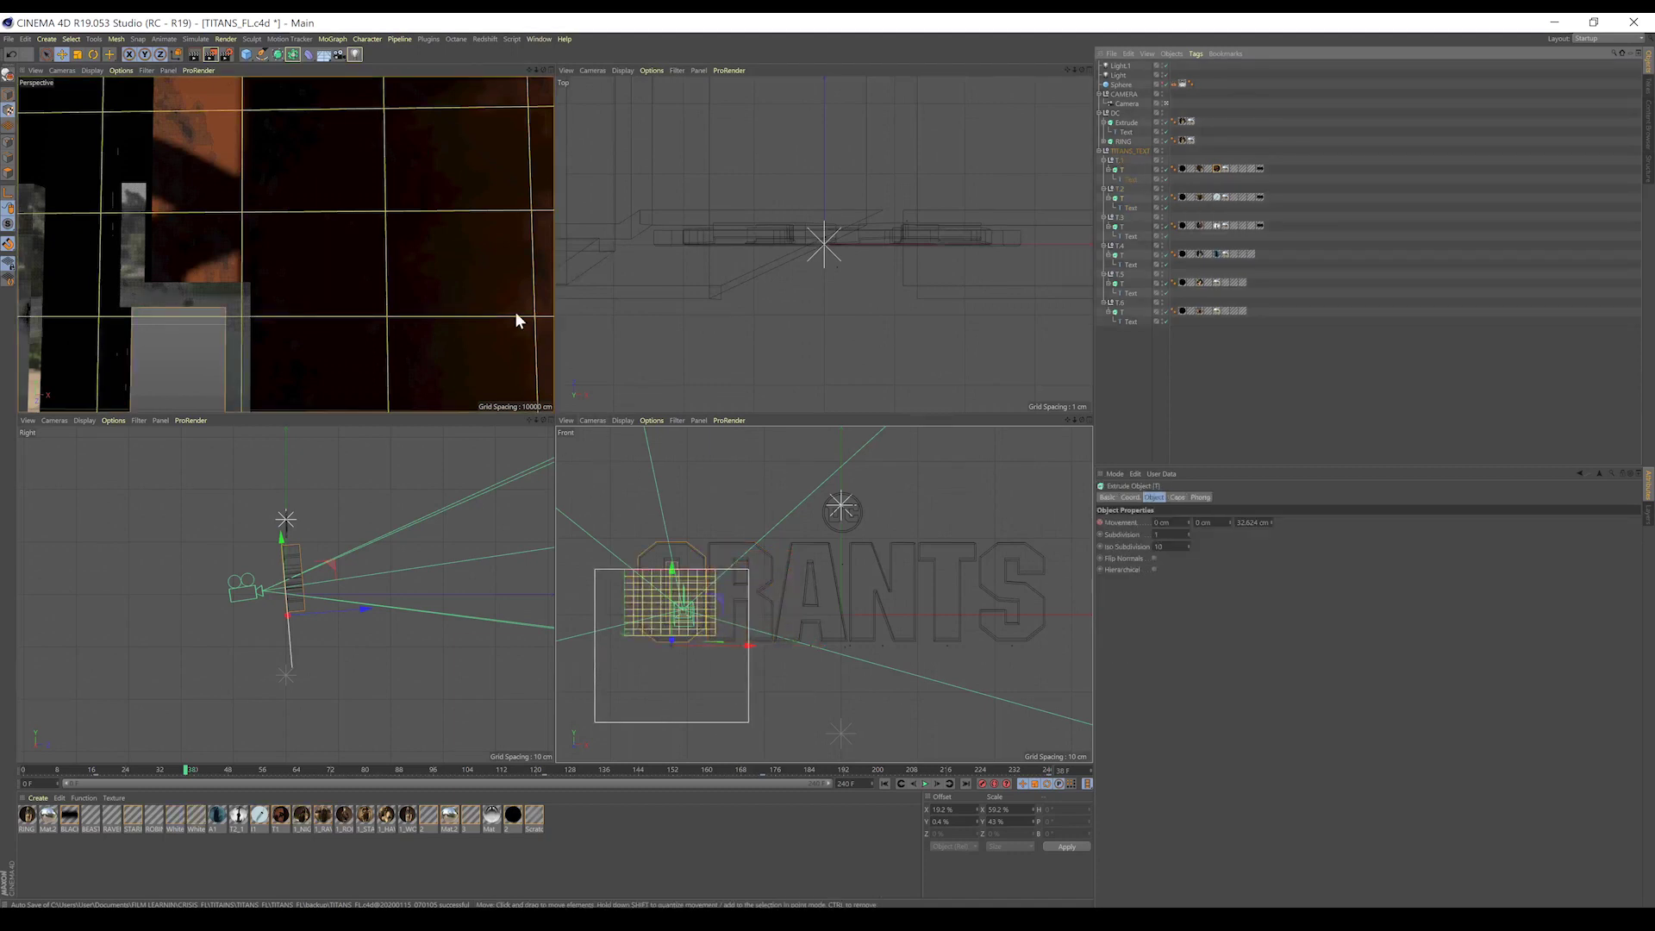
pyautogui.moveTo(739, 648); pyautogui.dragTo(773, 644)
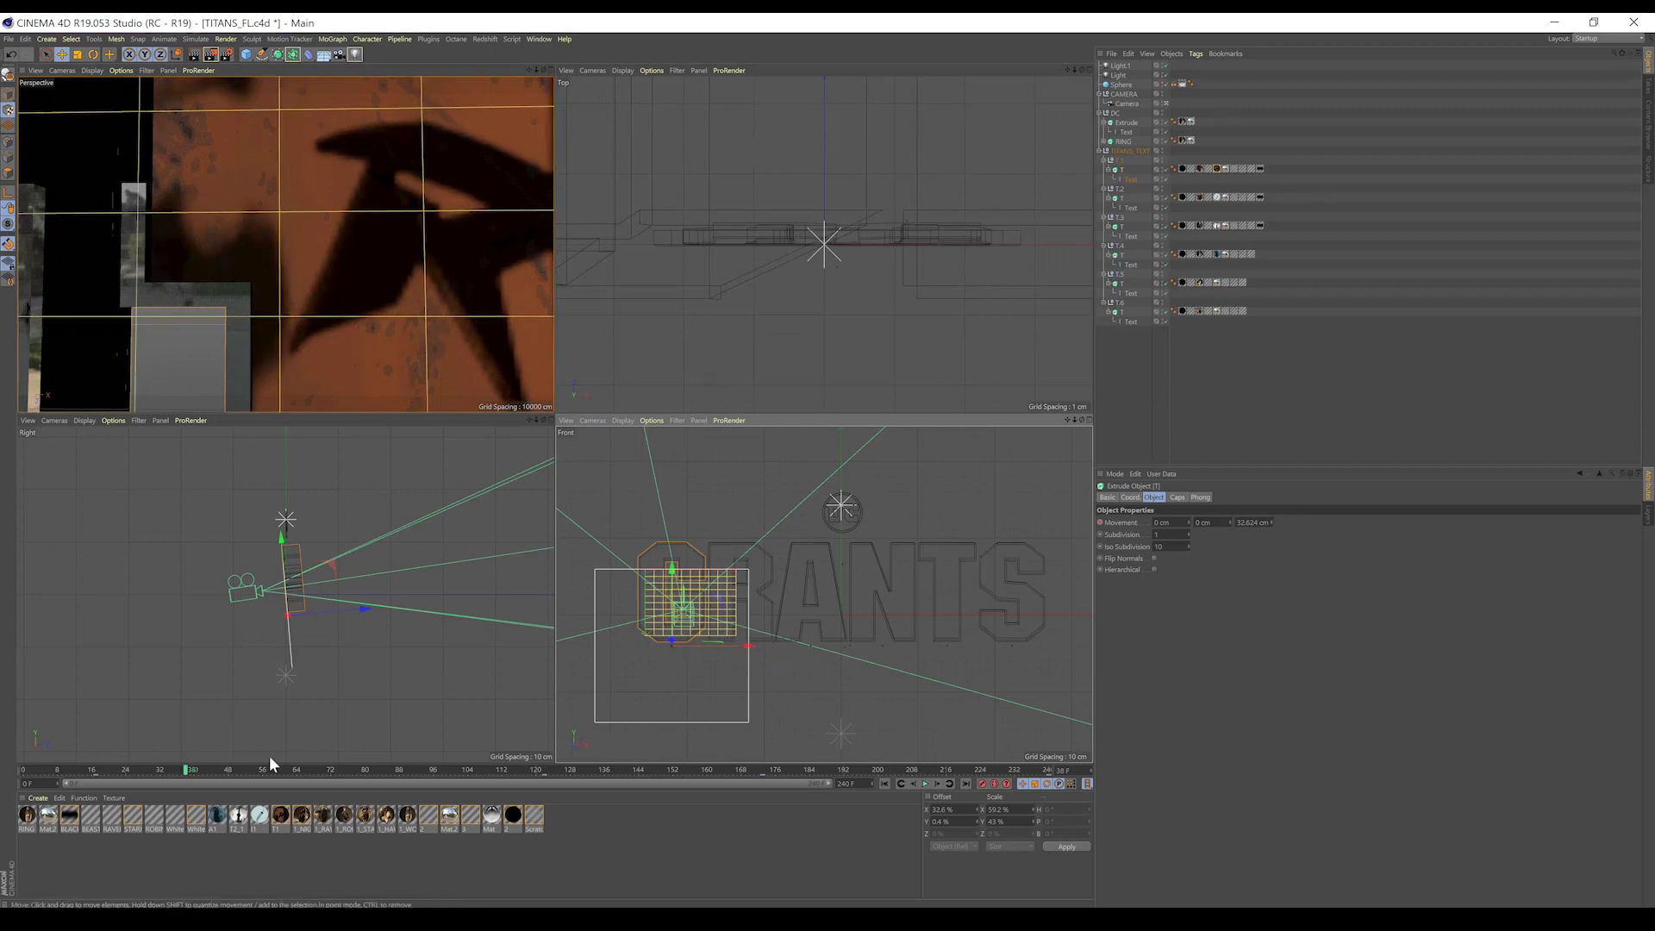
# - Check the adjusted letter textures by scrubbing ahead, enlarging the perspective view, deselecting everything and playing the animation from the start
pyautogui.moveTo(184, 769); pyautogui.dragTo(513, 767)
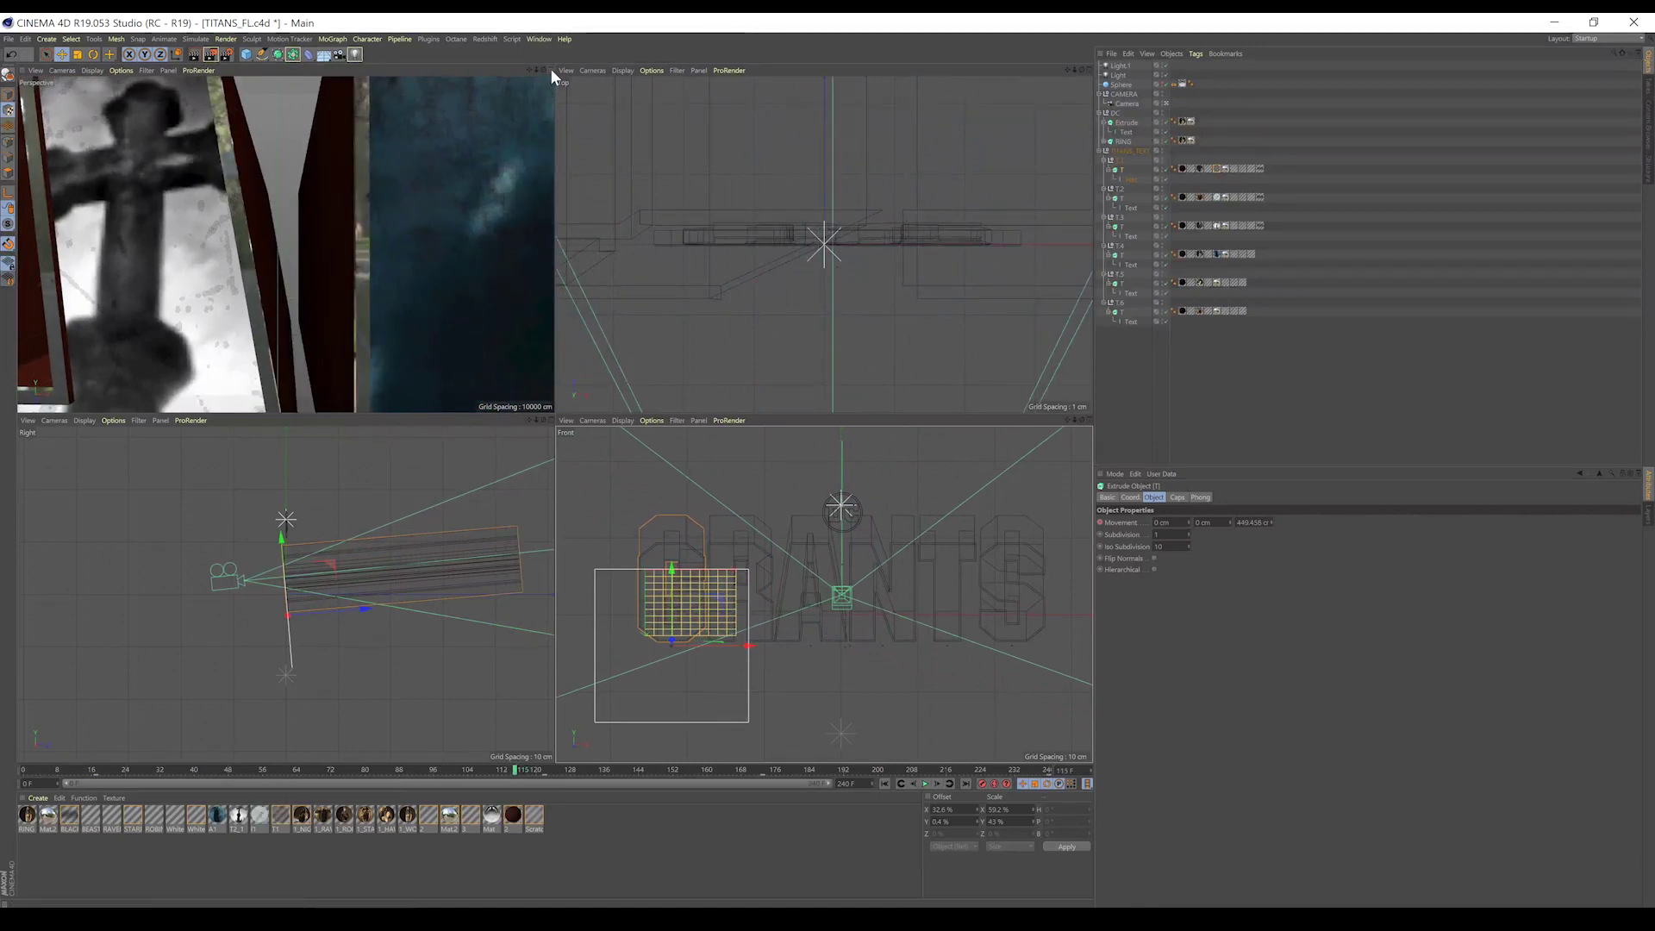
pyautogui.moveTo(516, 773); pyautogui.dragTo(794, 769)
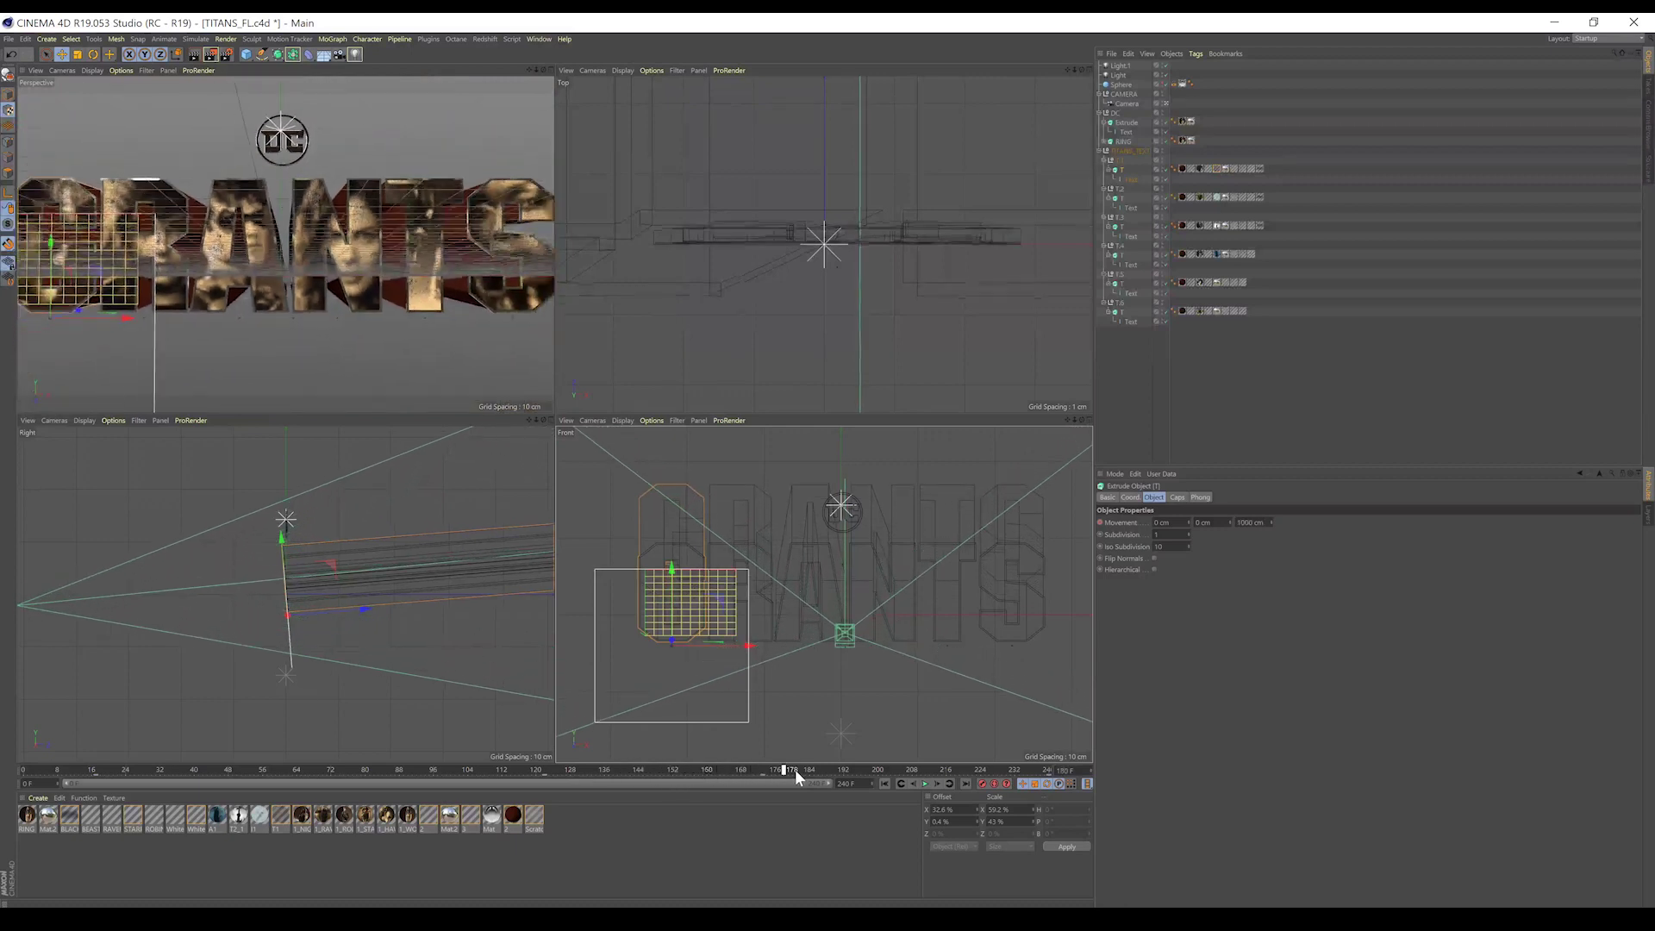
pyautogui.click(551, 69)
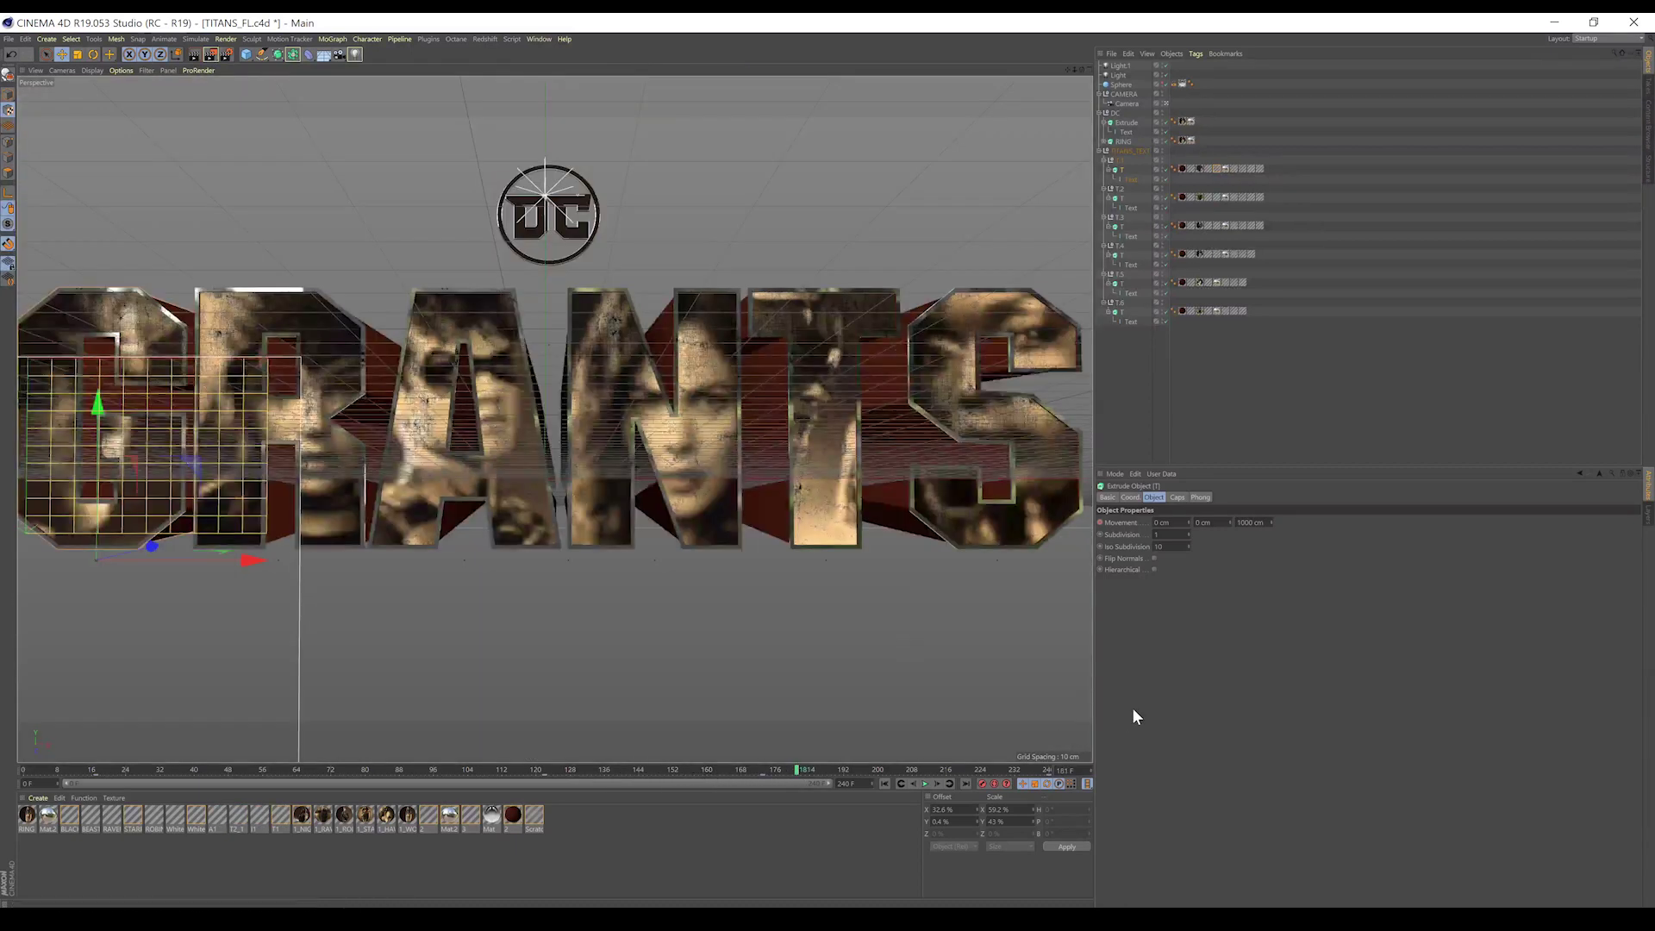
pyautogui.click(1225, 375)
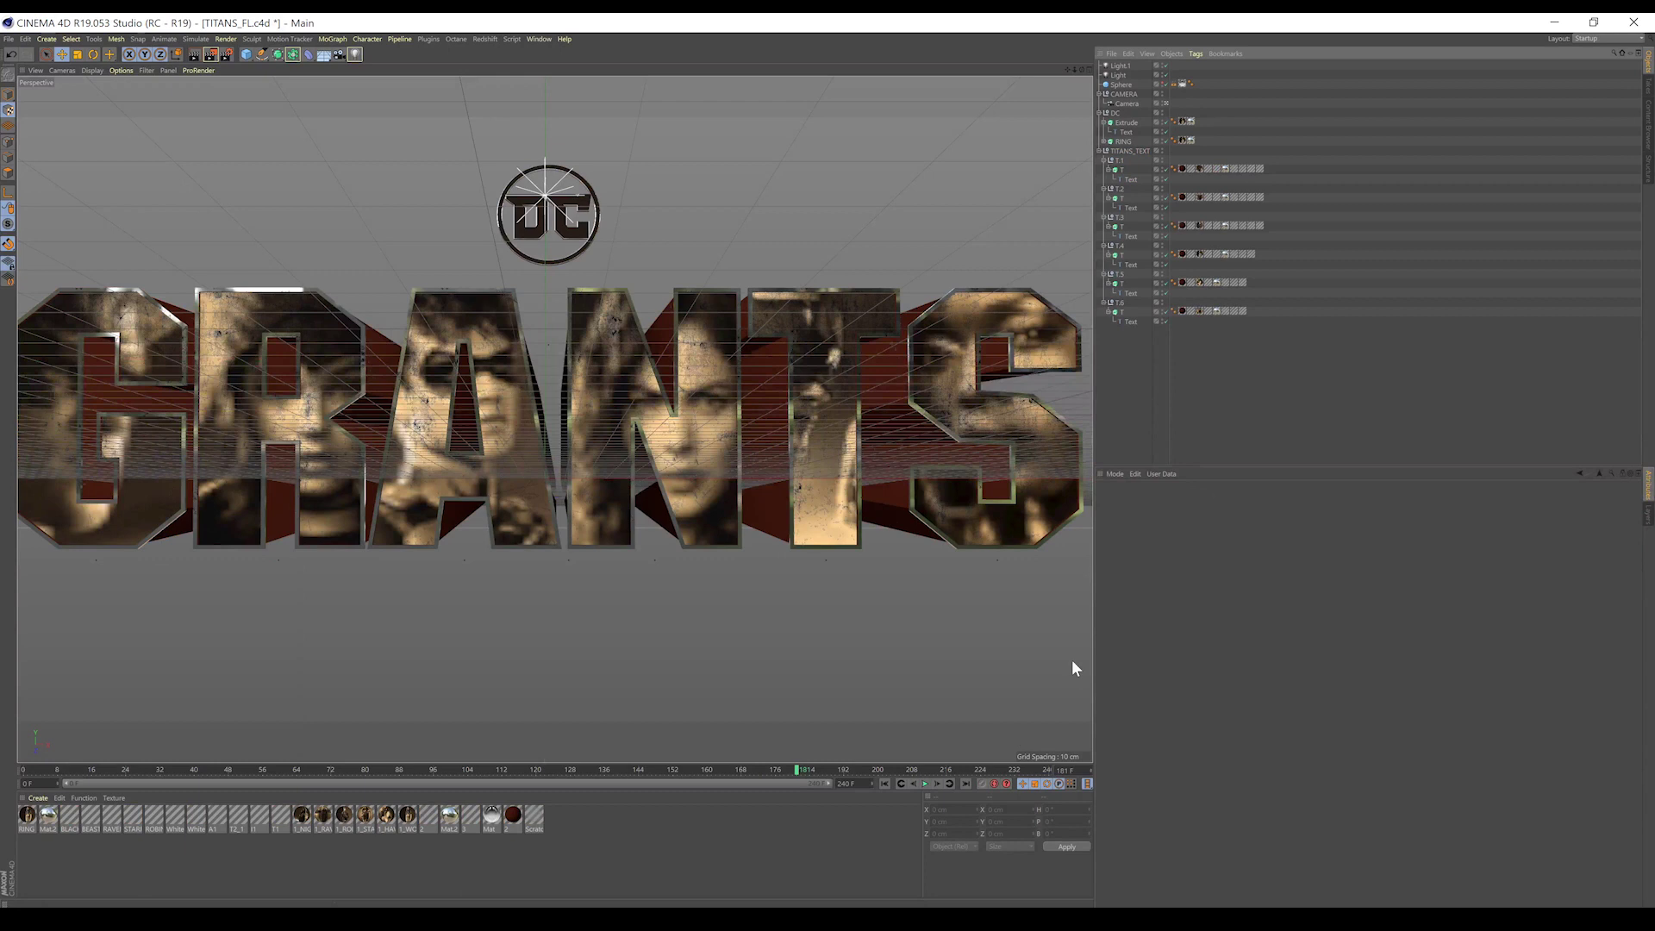
pyautogui.click(885, 783)
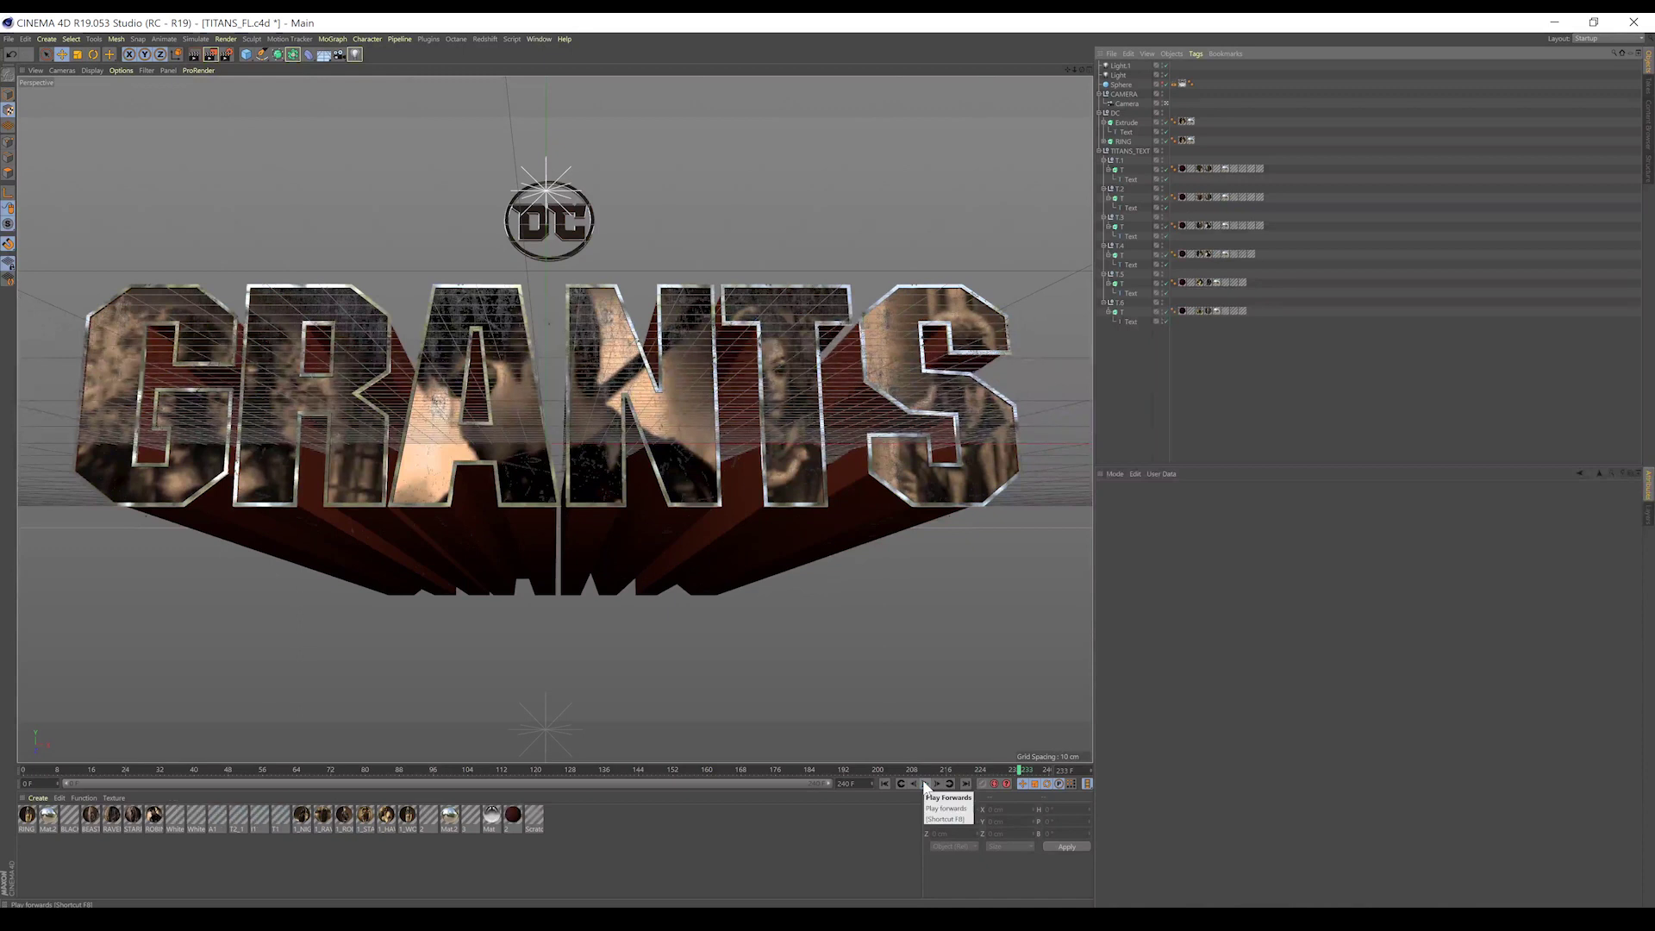
pyautogui.click(925, 784)
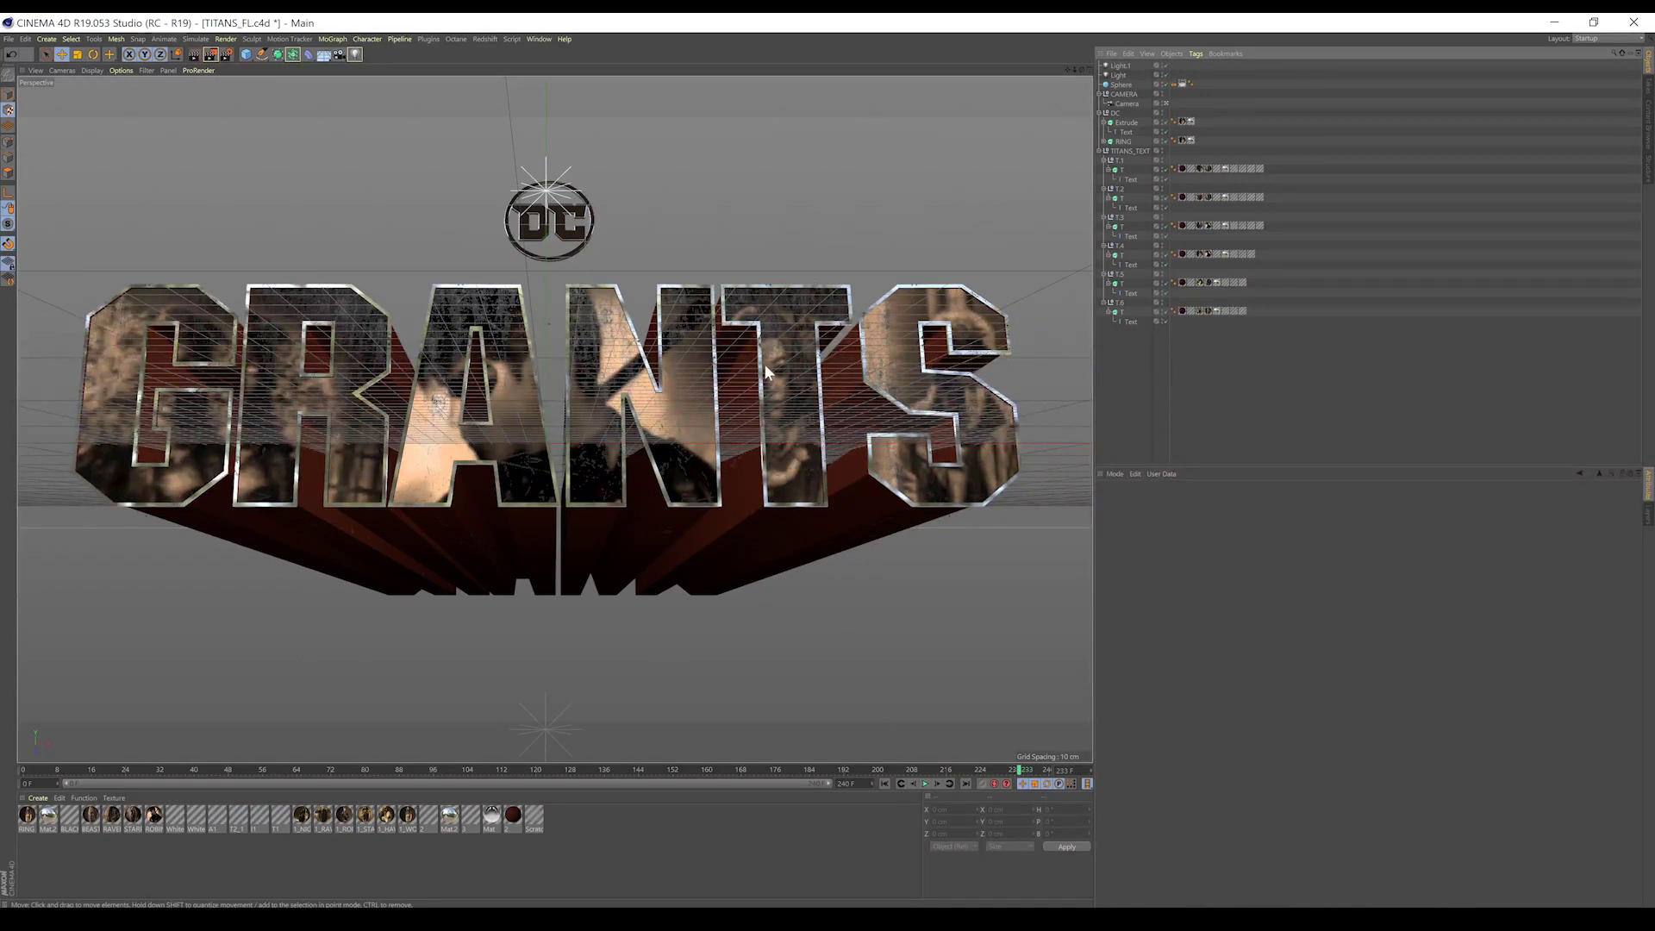
# - Select the RAVEN texture on the fifth letter, T, and nudge it slightly to the right
pyautogui.click(1117, 273)
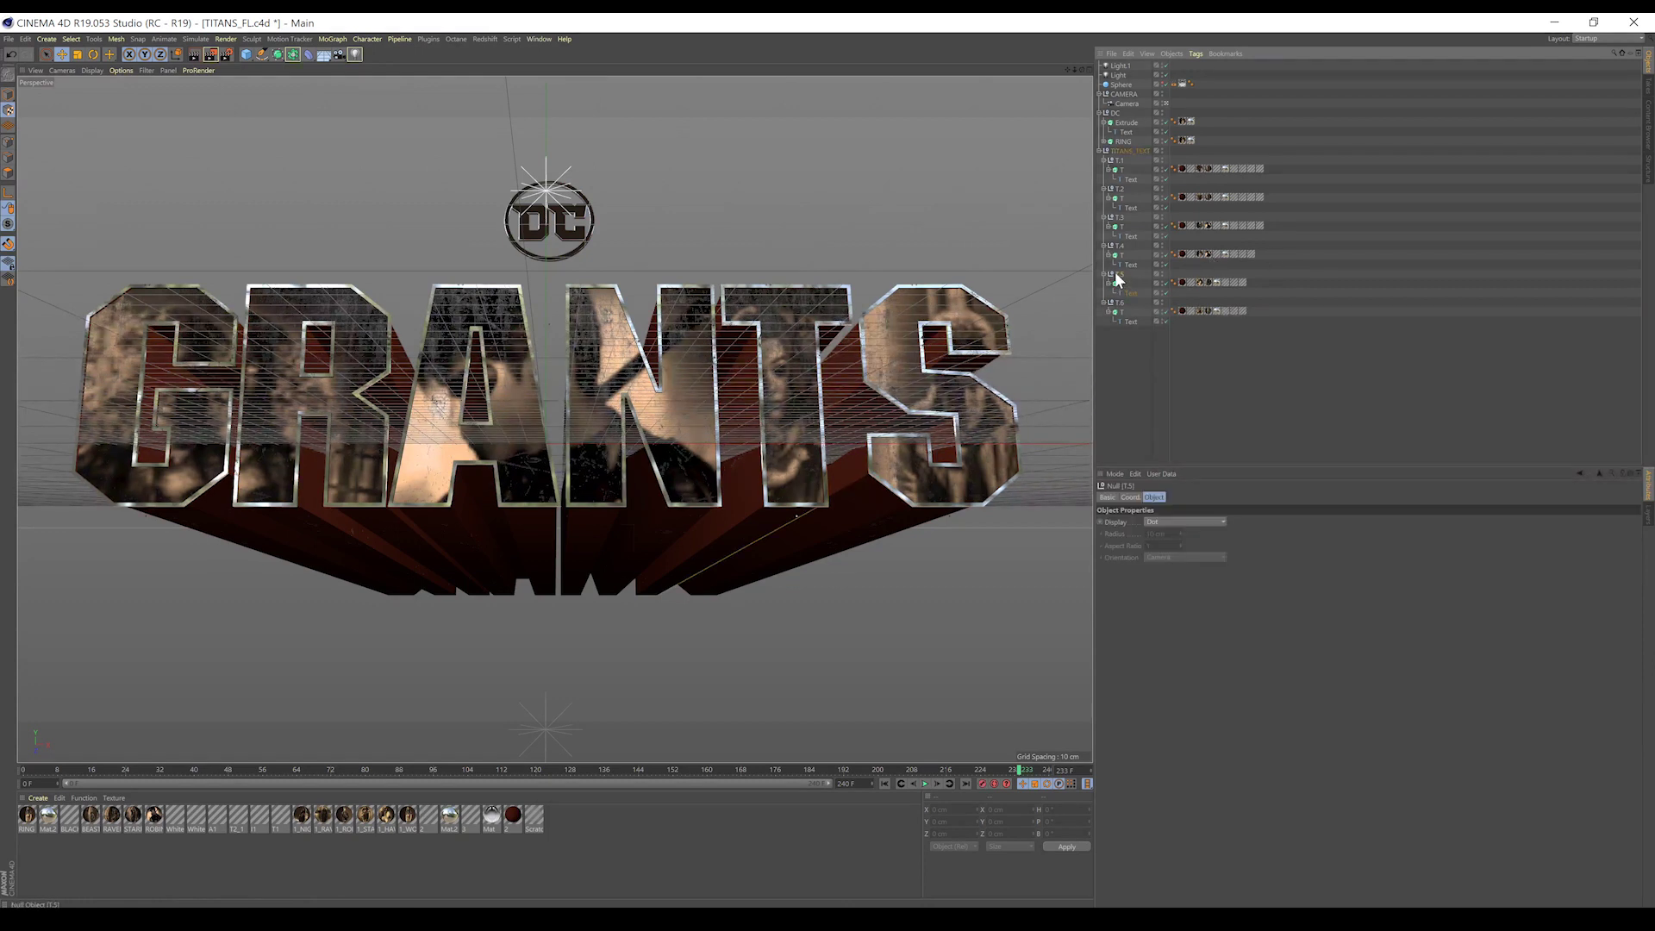
pyautogui.click(1209, 282)
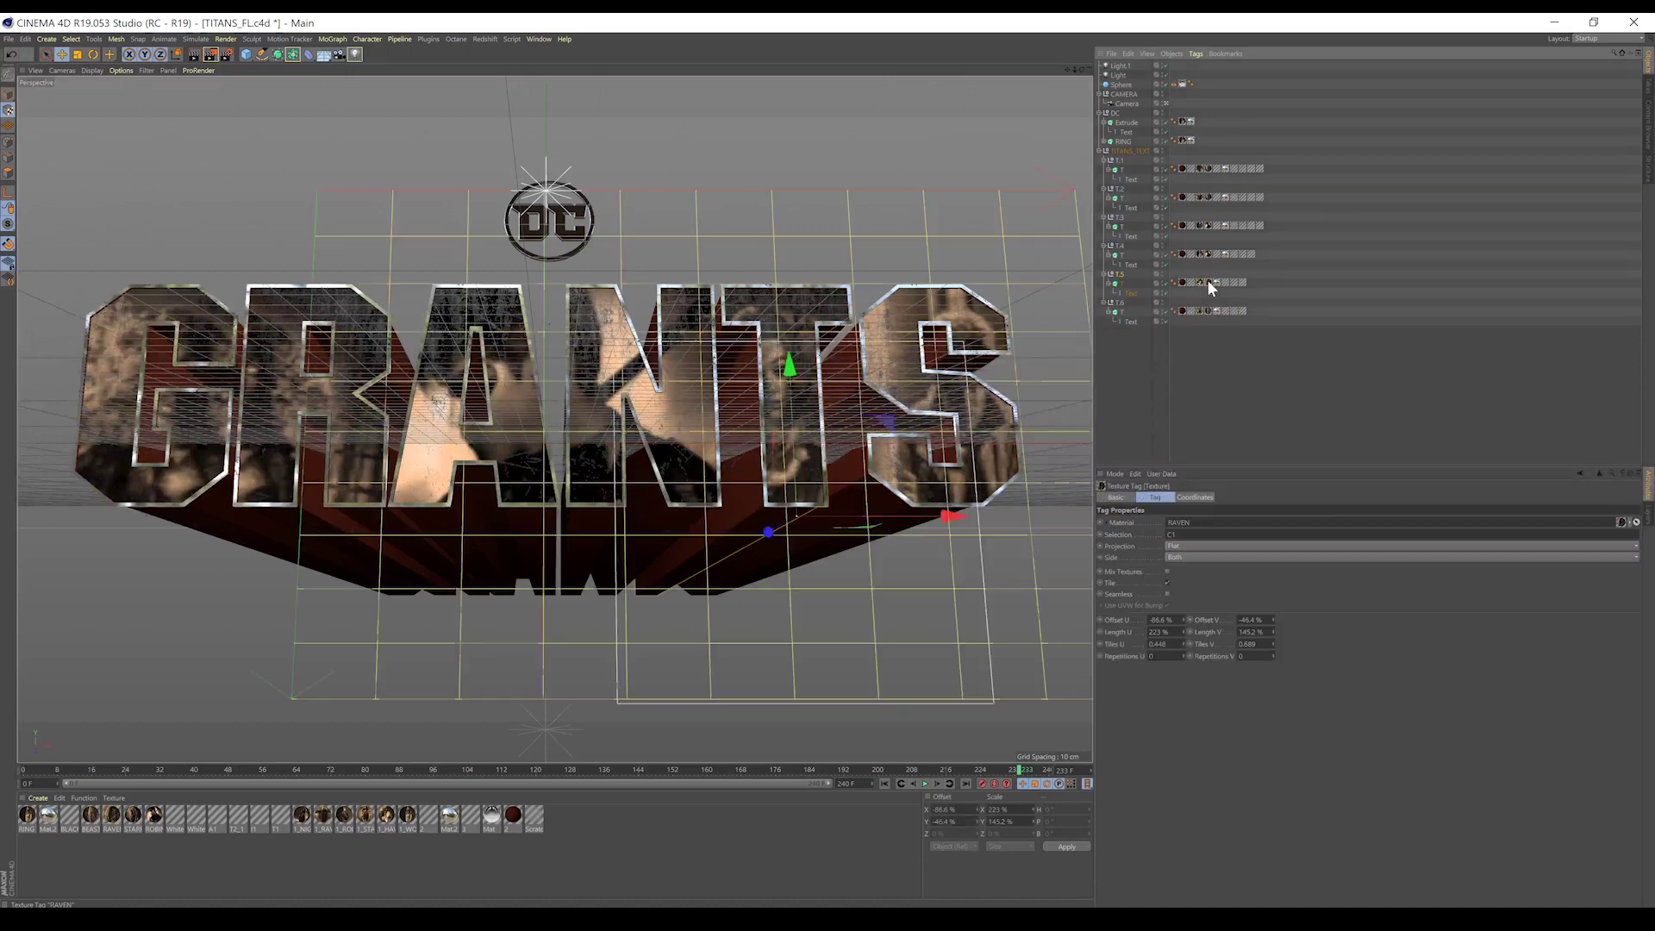
pyautogui.moveTo(952, 518); pyautogui.dragTo(960, 513)
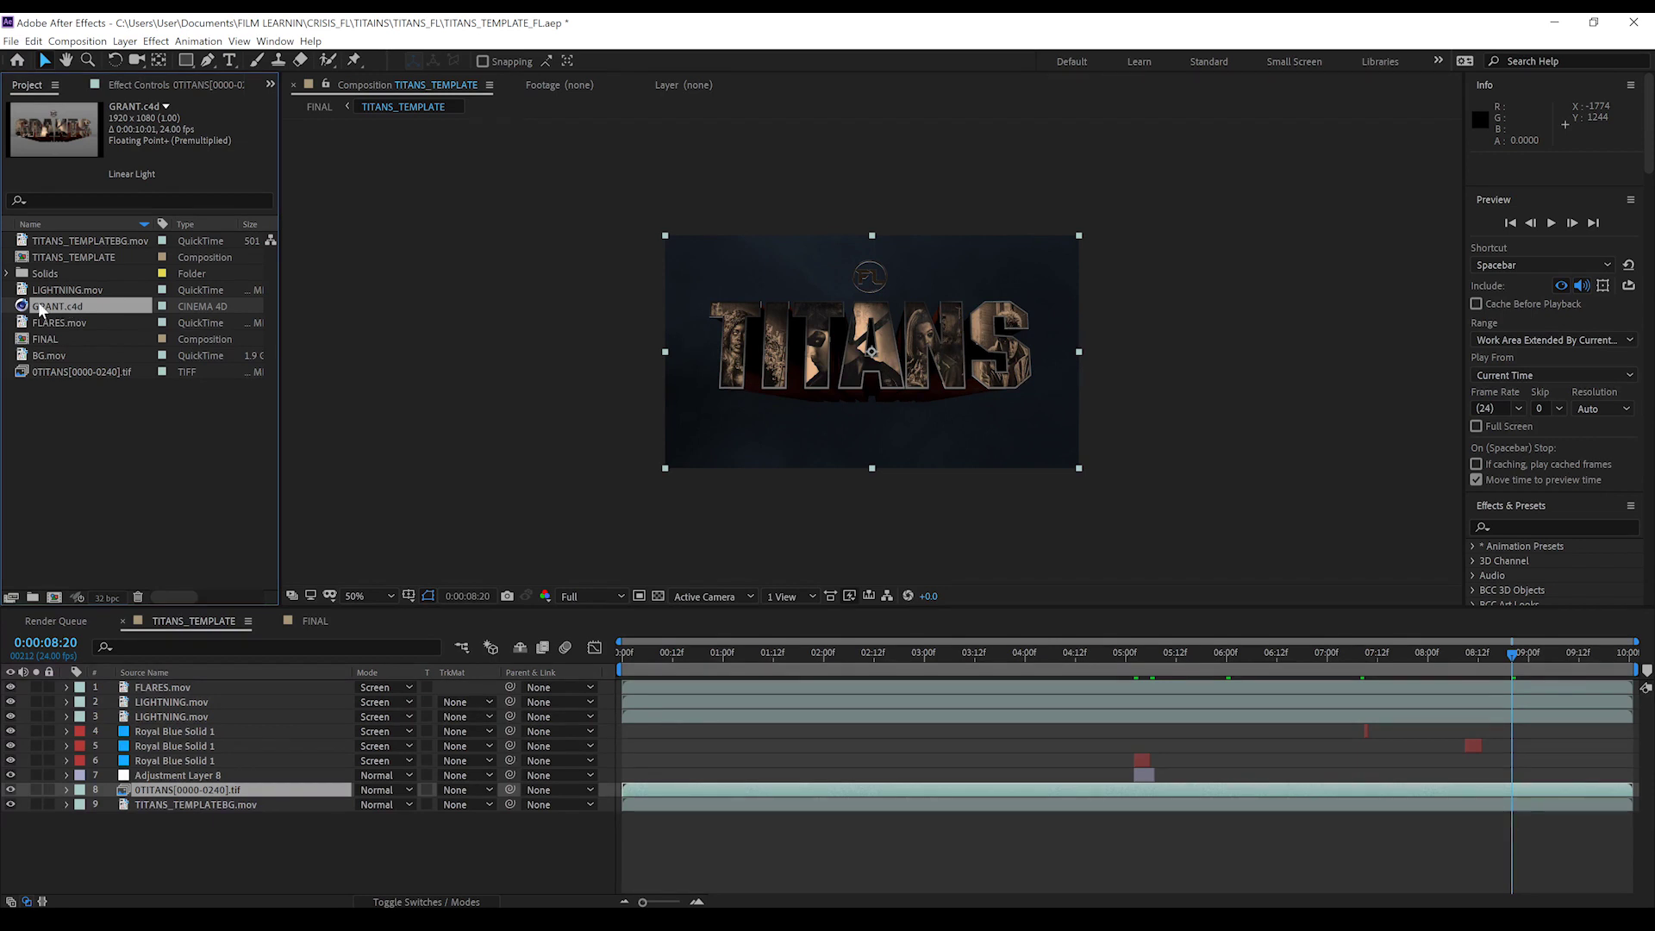
# - Switch to After Effects, create a composition from GRANT.c4d, and set its Cineware renderer to Standard (Final) while viewing 0:00:07:22
pyautogui.moveTo(41, 312); pyautogui.dragTo(54, 597)
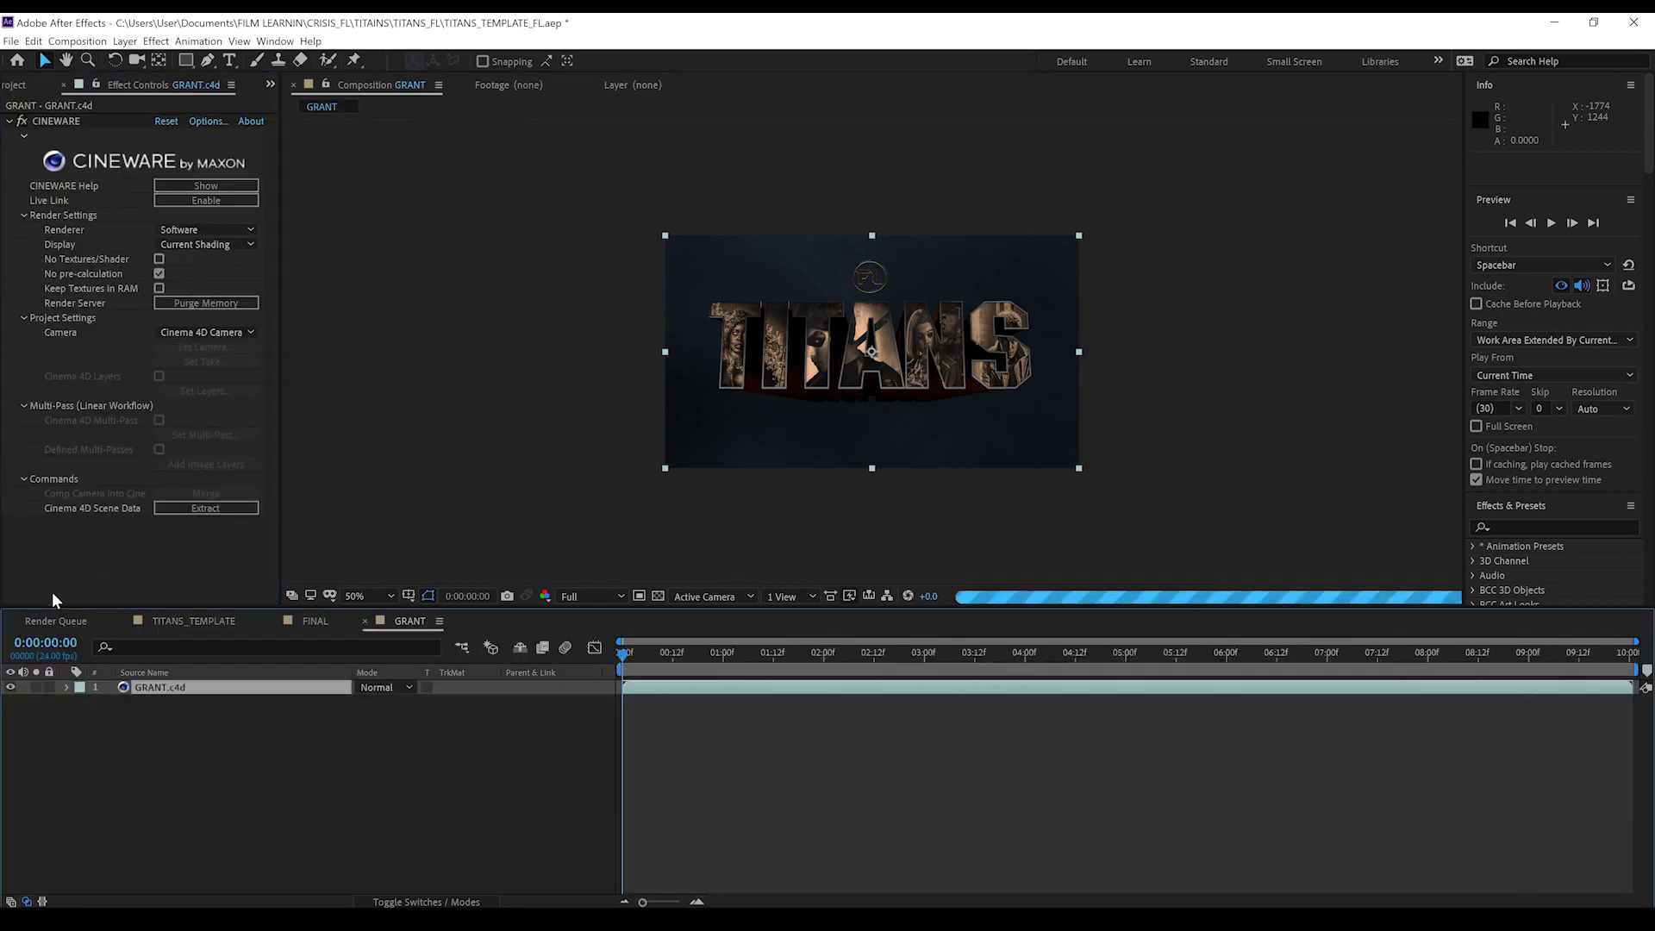
pyautogui.click(1420, 656)
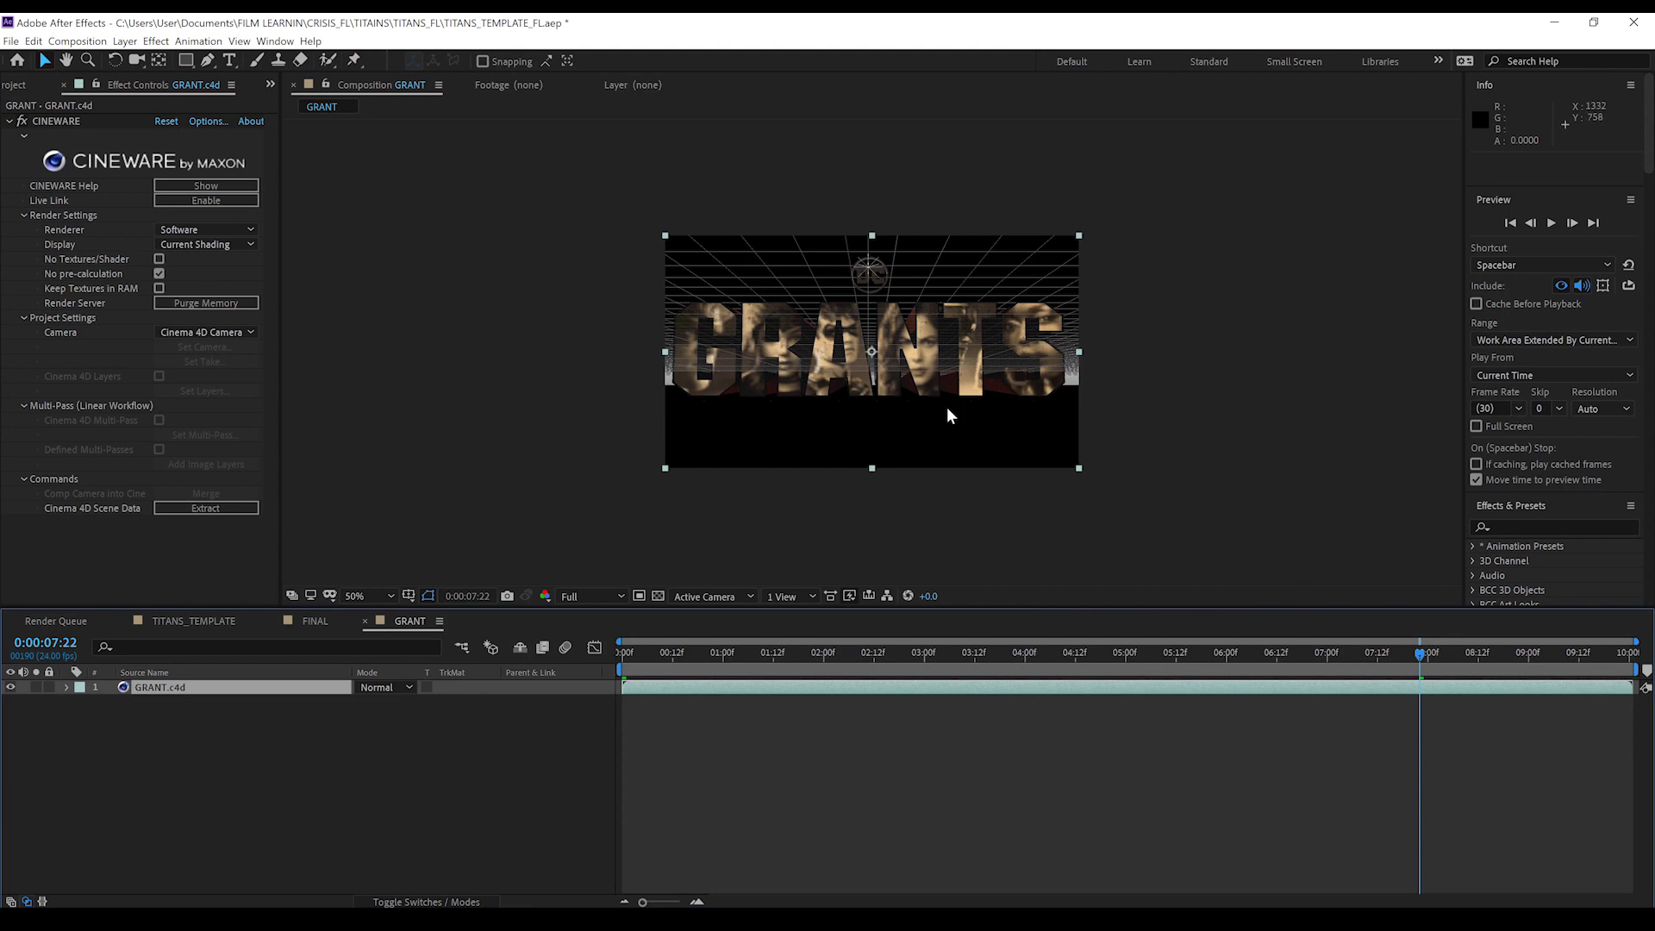
pyautogui.click(213, 230)
pyautogui.click(219, 246)
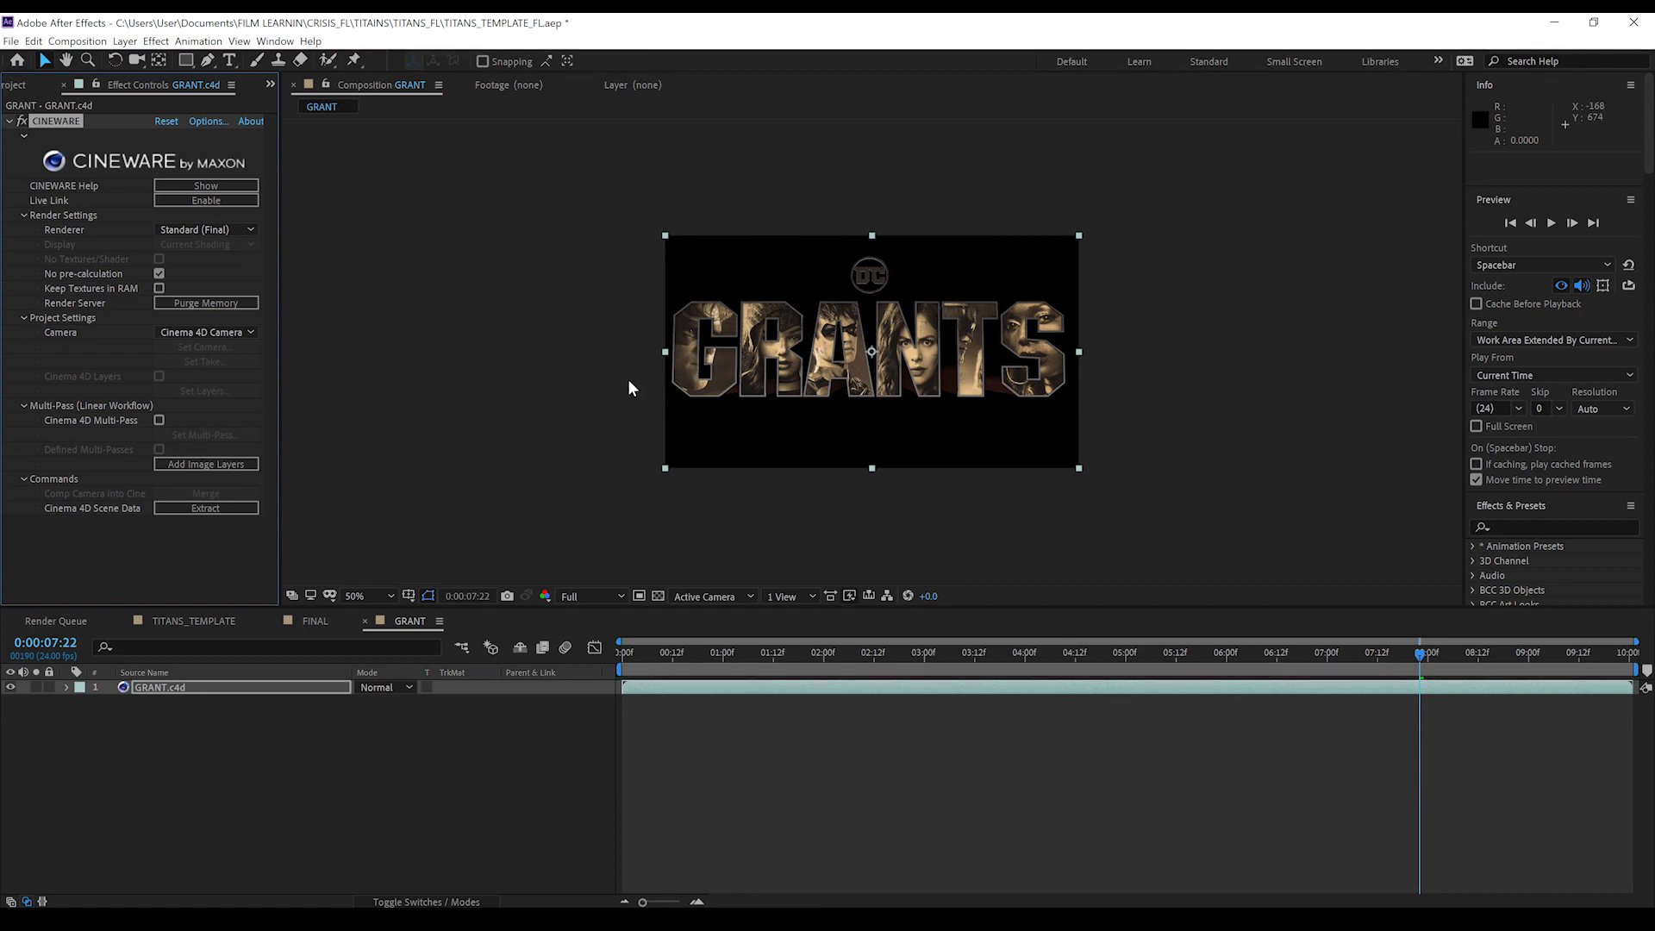
# - Add the GRANT composition to the render queue, set its output to QuickTime with RGB + Alpha channels, and start the render
pyautogui.hotkey('ctrl', 'm')
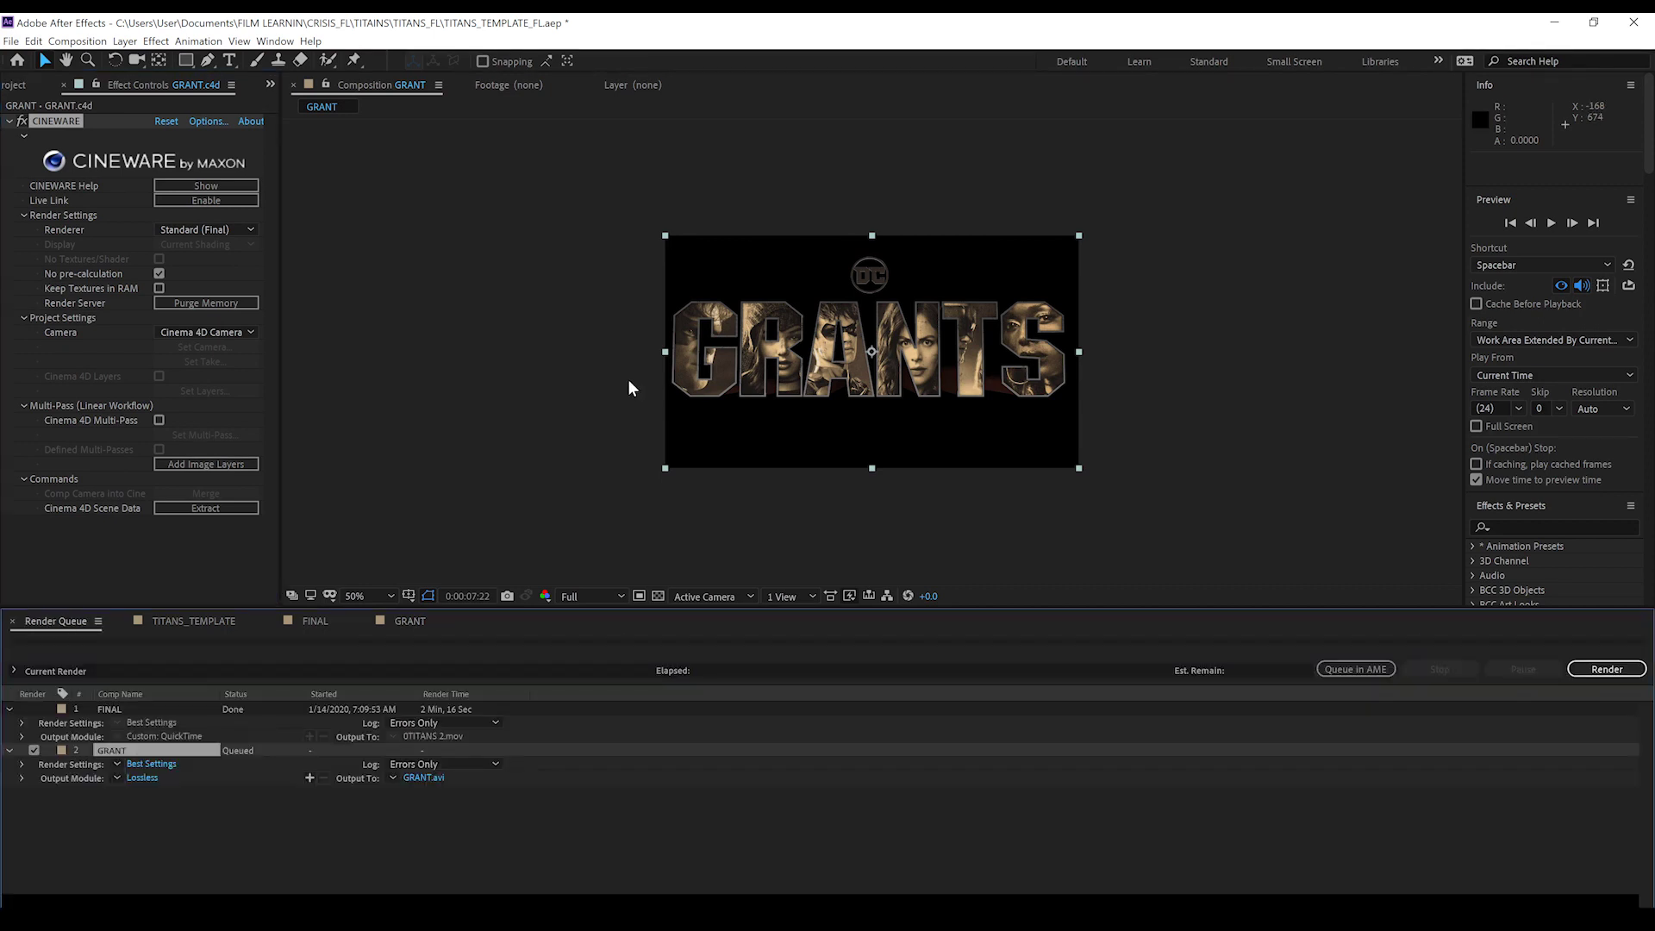
pyautogui.click(144, 777)
pyautogui.click(184, 109)
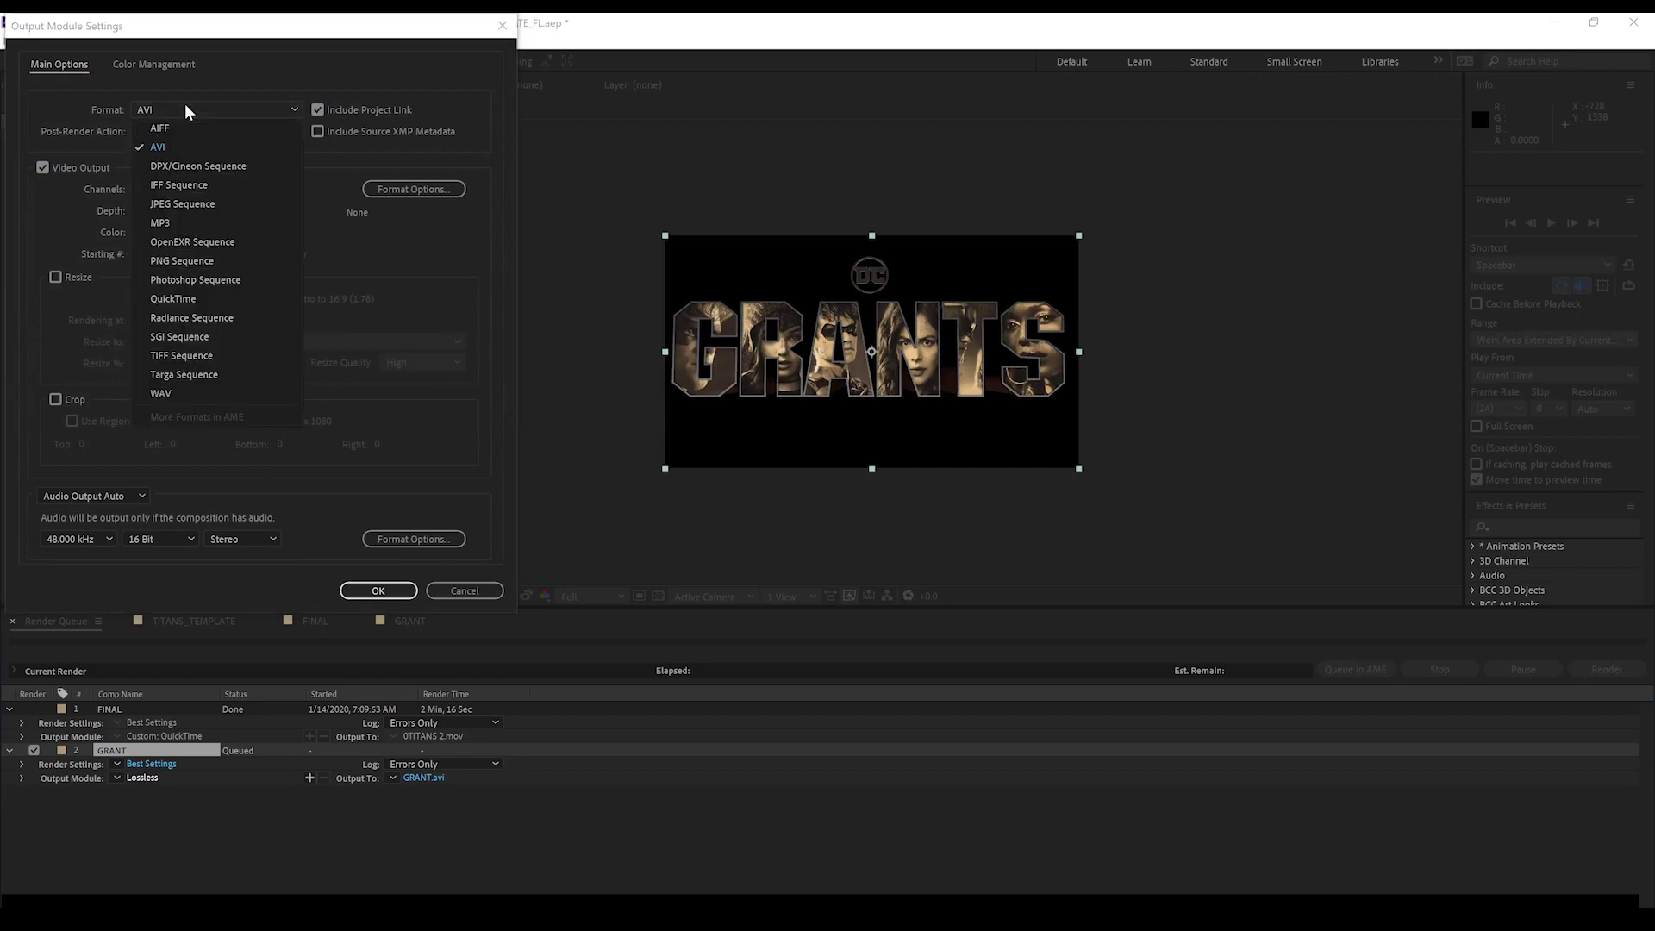
pyautogui.click(200, 298)
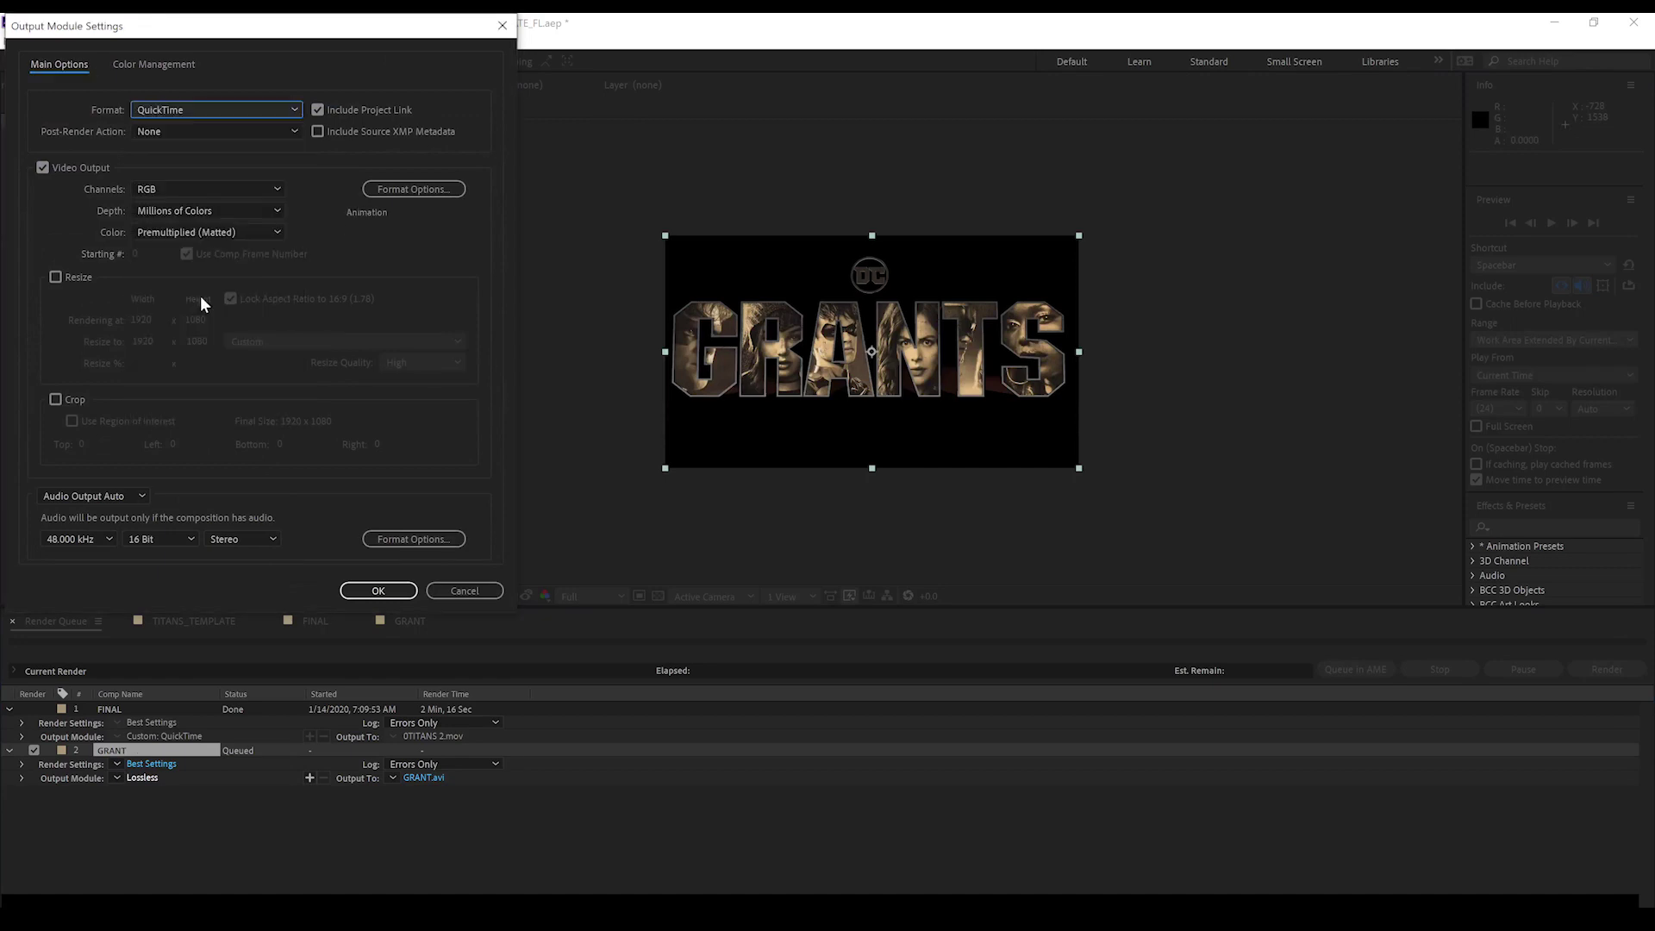
pyautogui.click(261, 188)
pyautogui.click(190, 245)
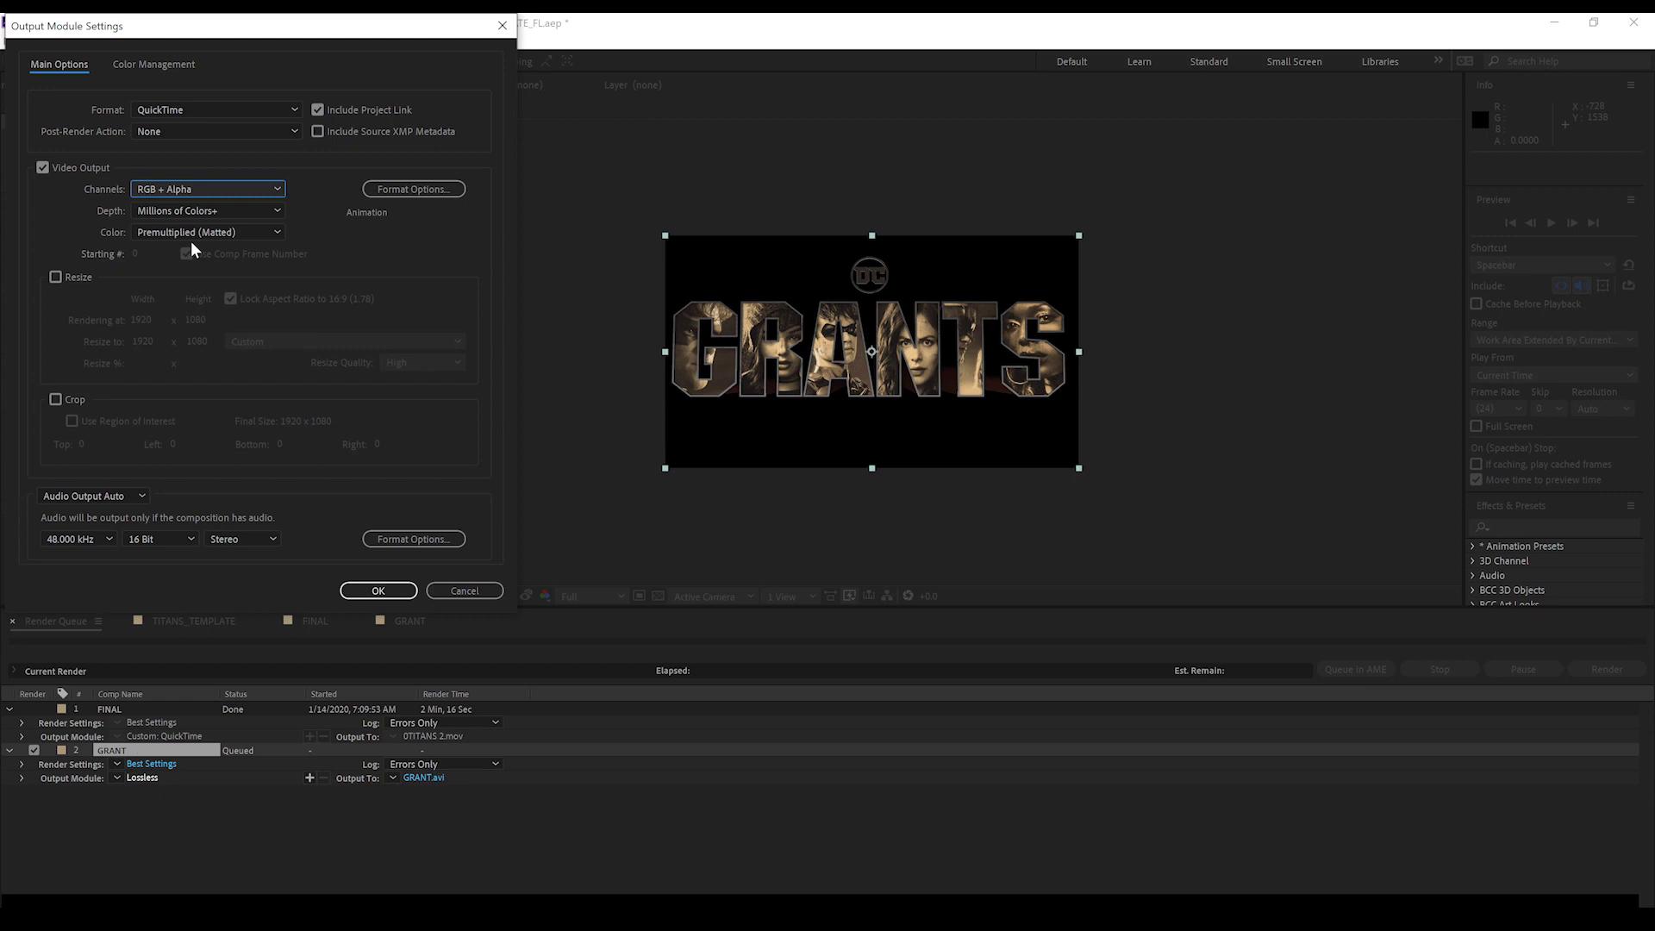
pyautogui.click(377, 590)
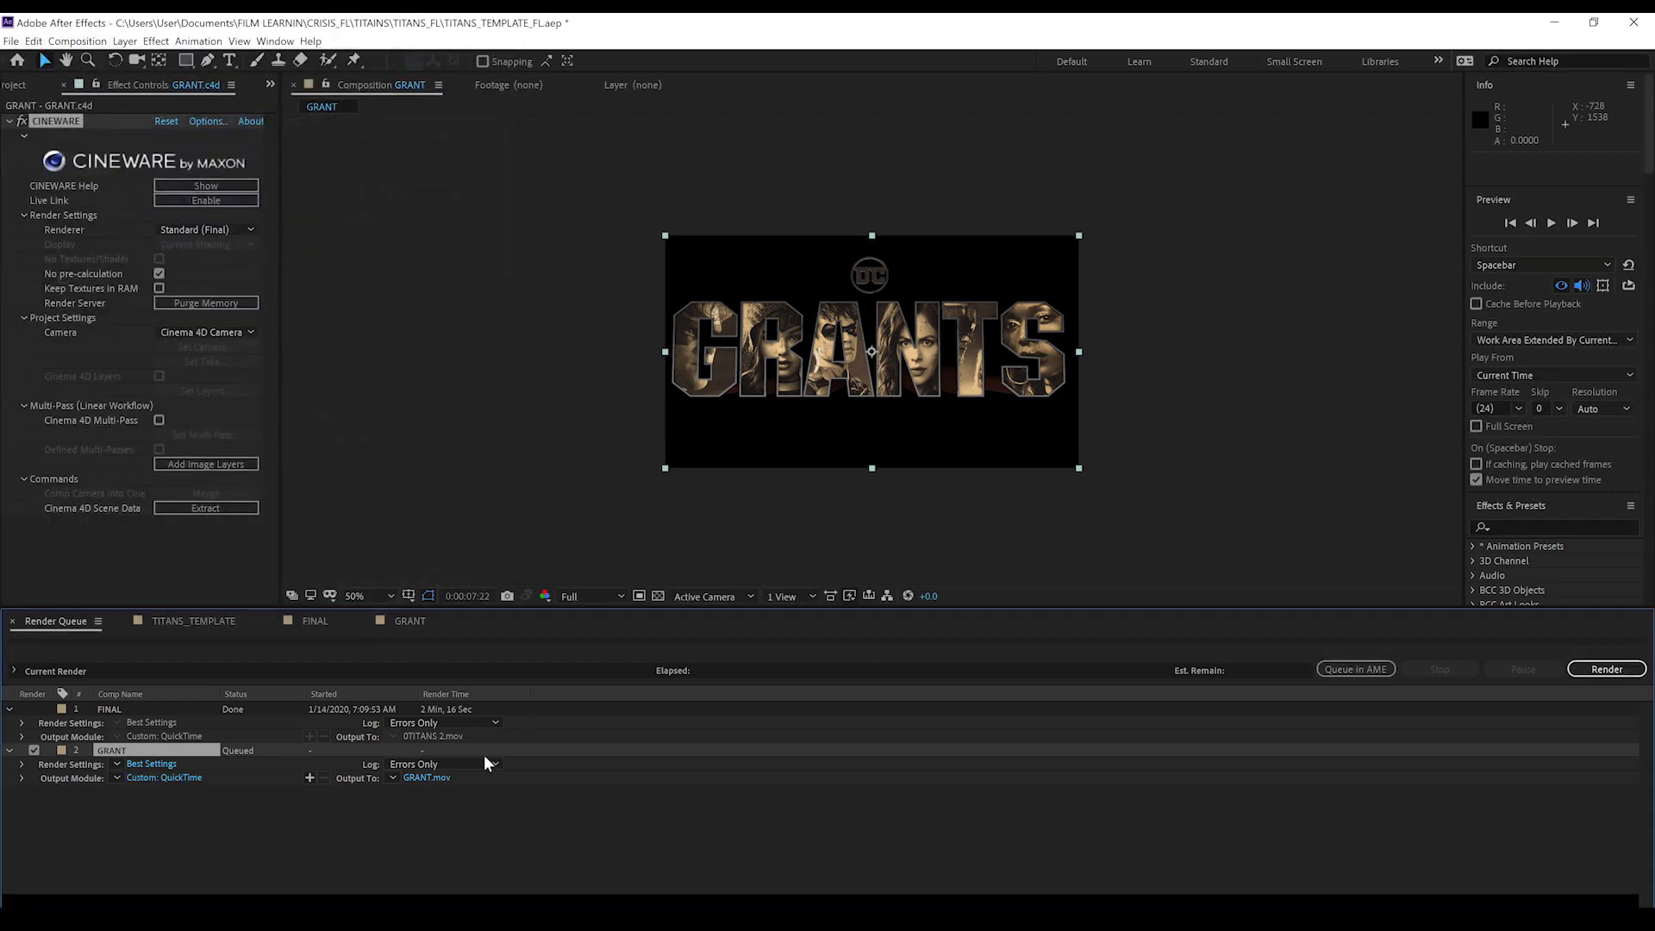
pyautogui.click(1621, 674)
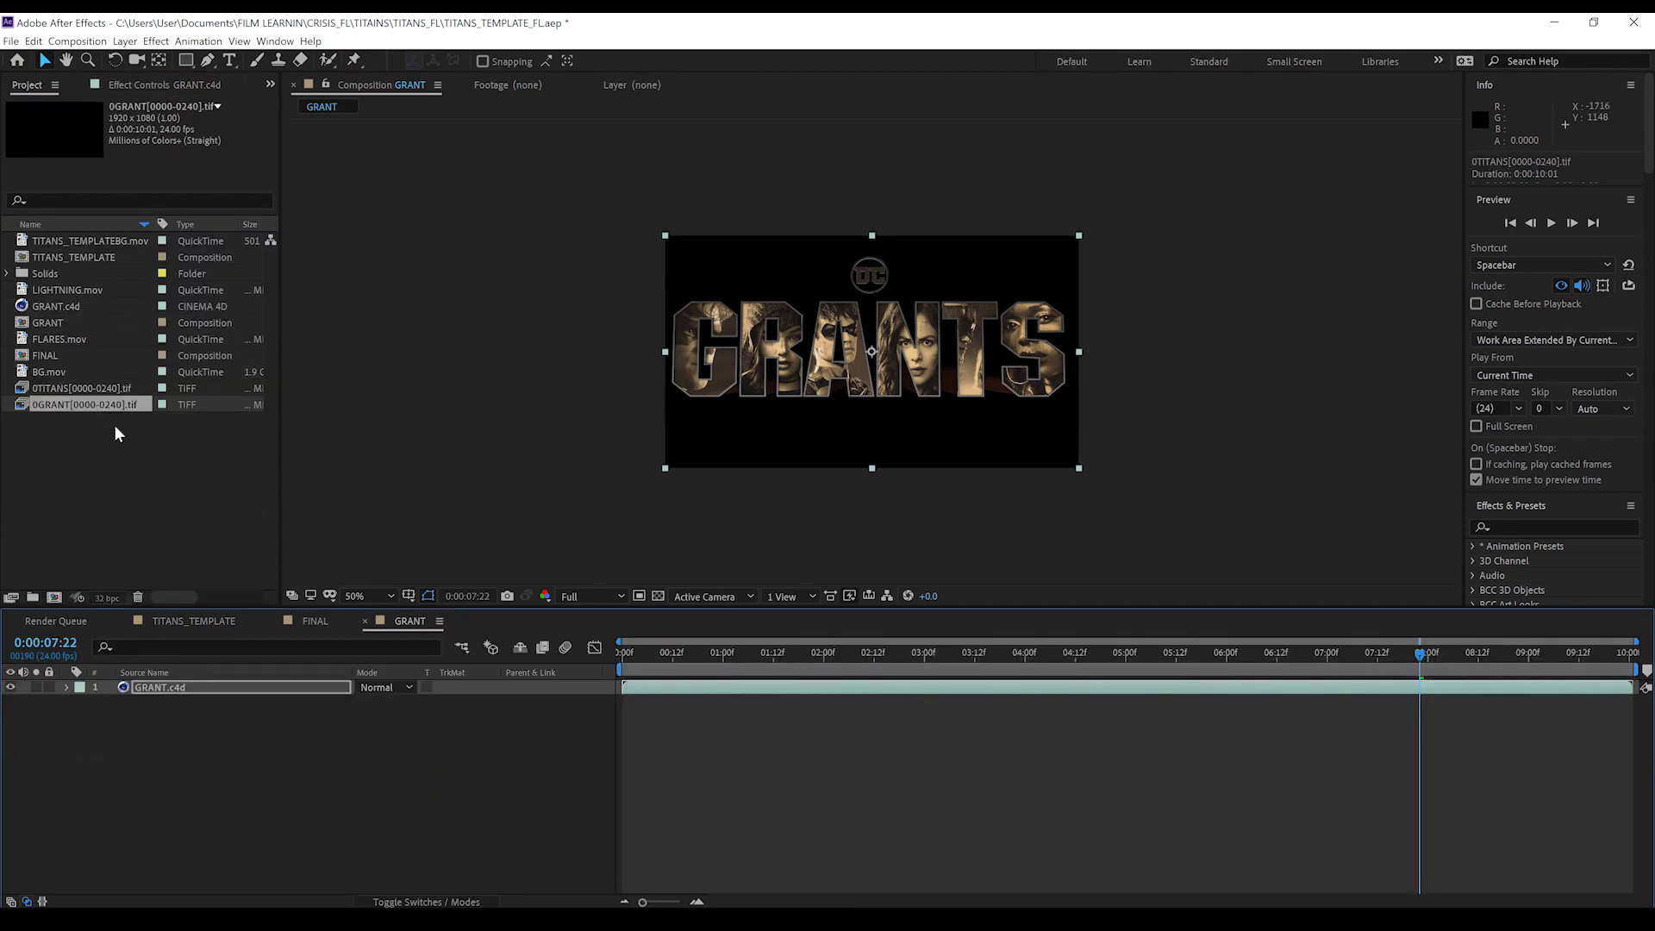
# - In TITANS_TEMPLATE, replace the 0TITANS[0000-0240].tif layer with the 0GRANT[0000-0240].tif sequence and view the frame at 0:00:07:23
pyautogui.click(188, 618)
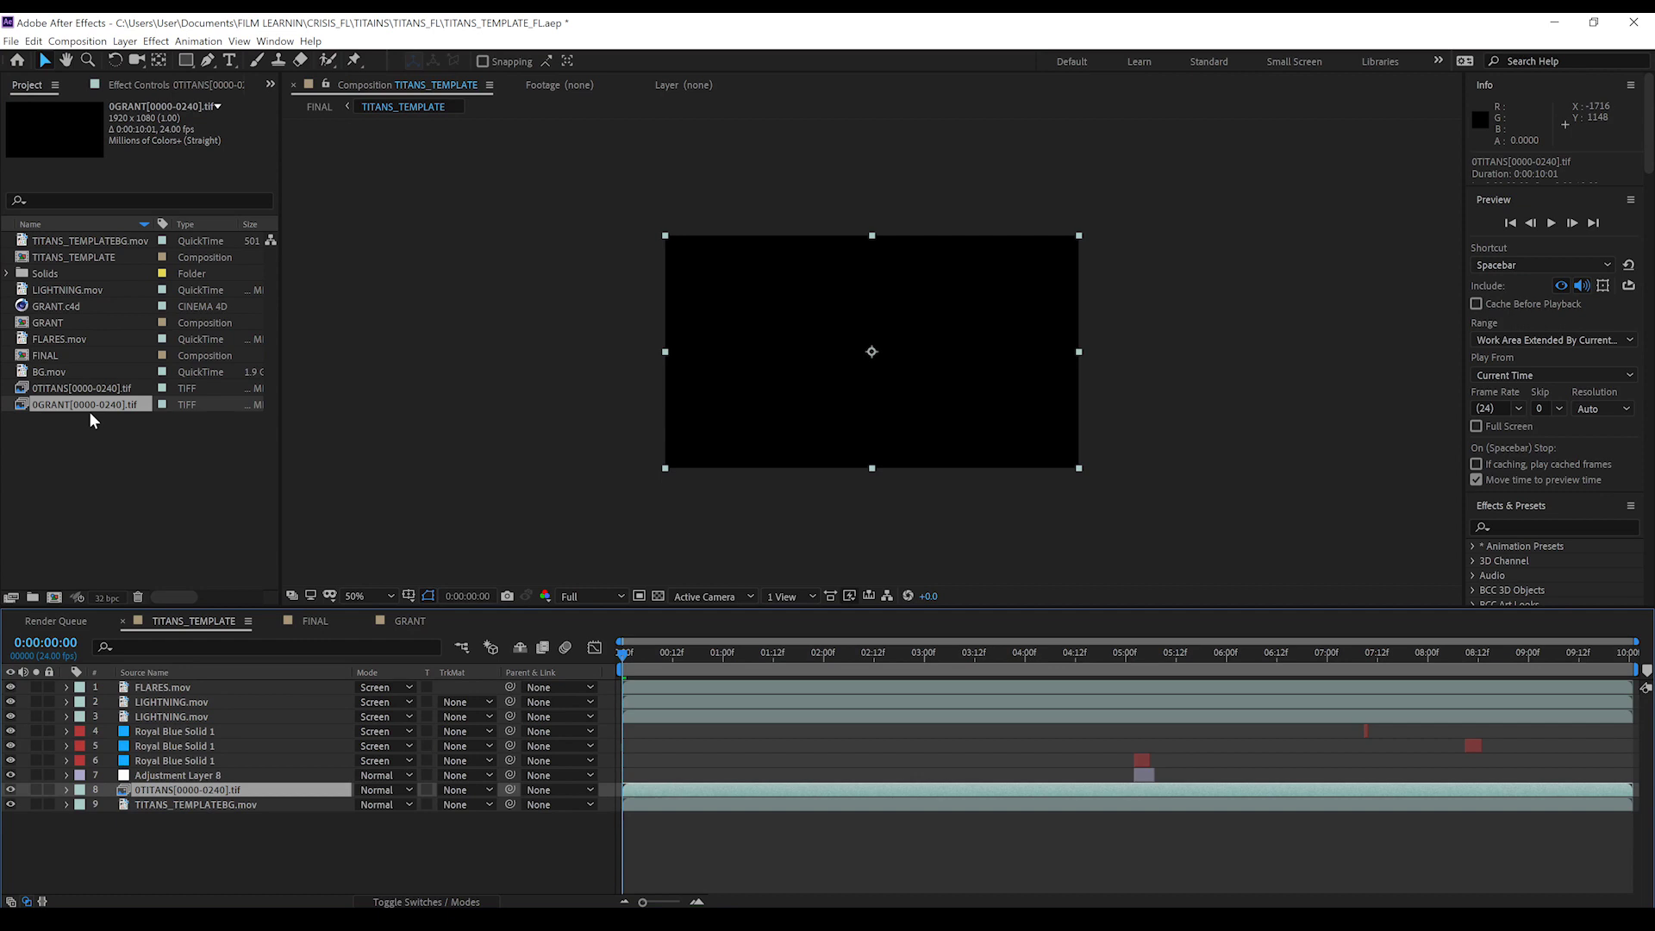
pyautogui.keyDown('alt'); pyautogui.moveTo(85, 401); pyautogui.dragTo(193, 794); pyautogui.keyUp('alt')
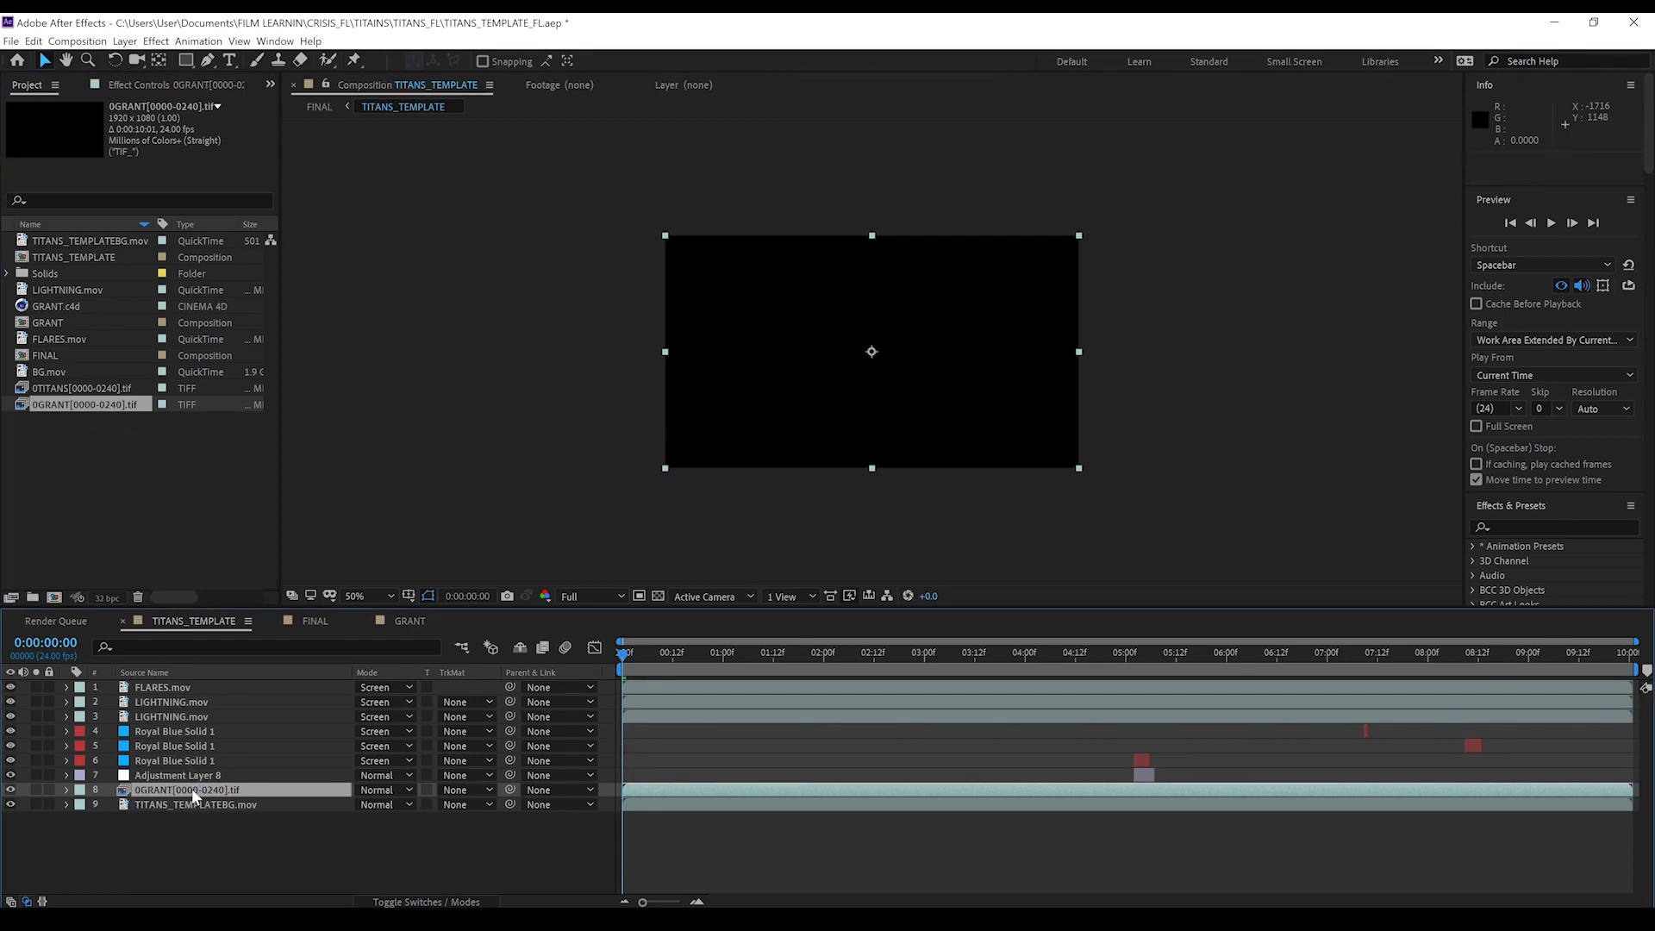
pyautogui.click(1424, 655)
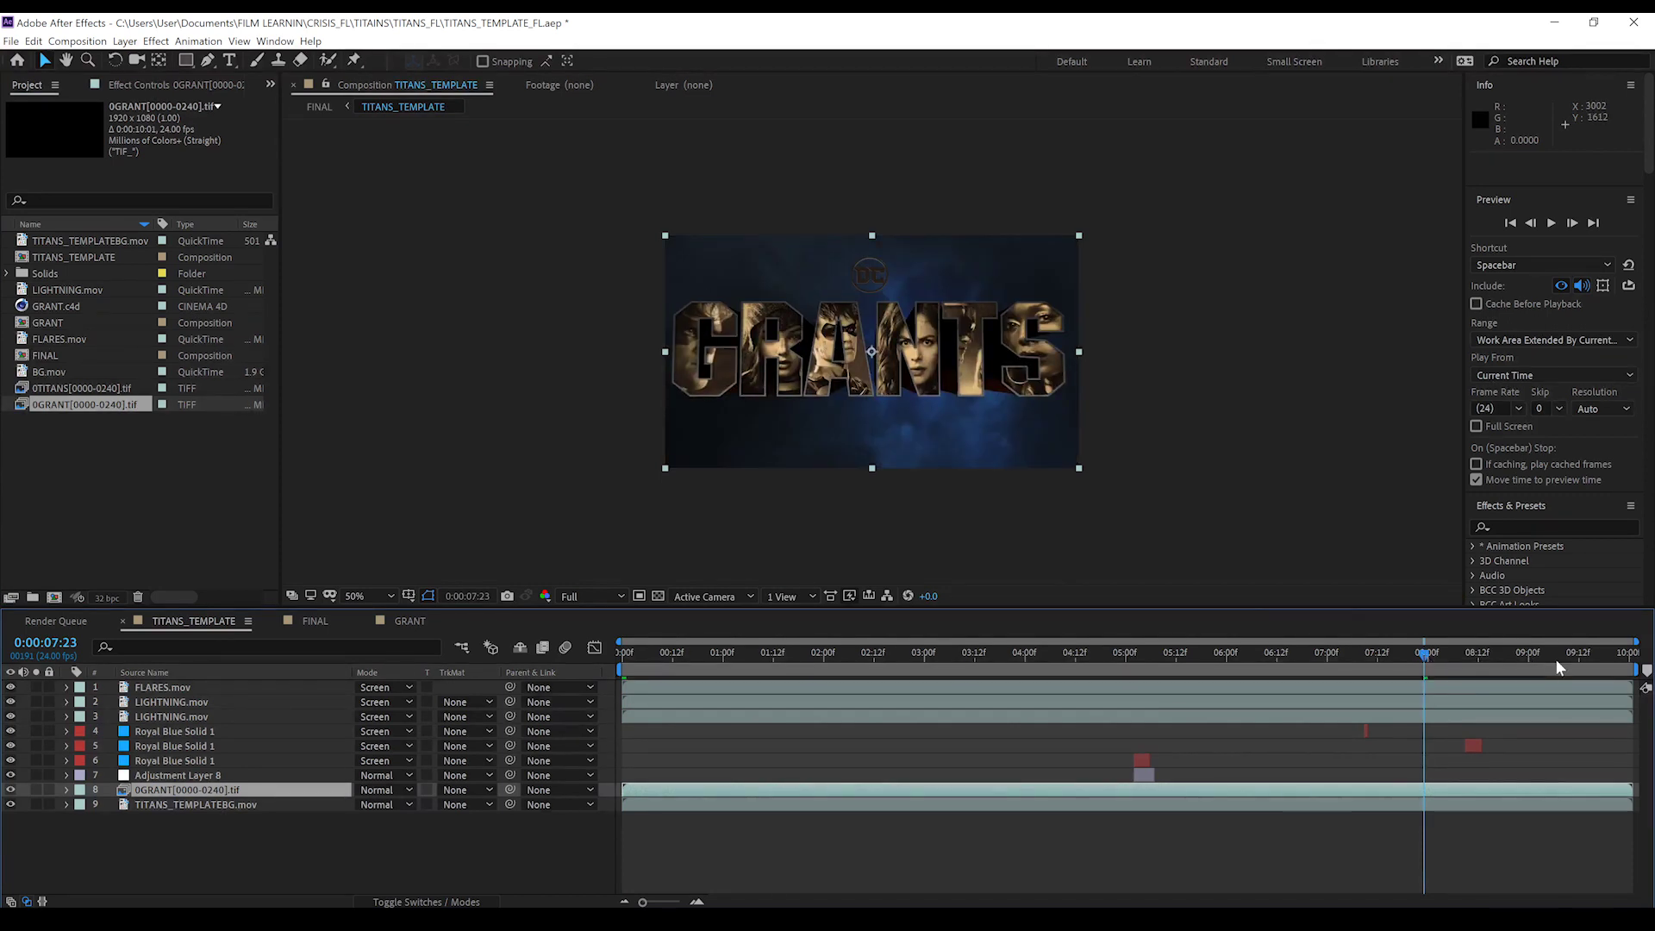
# - Open the FINAL composition and play the finished title animation from the start
pyautogui.click(310, 620)
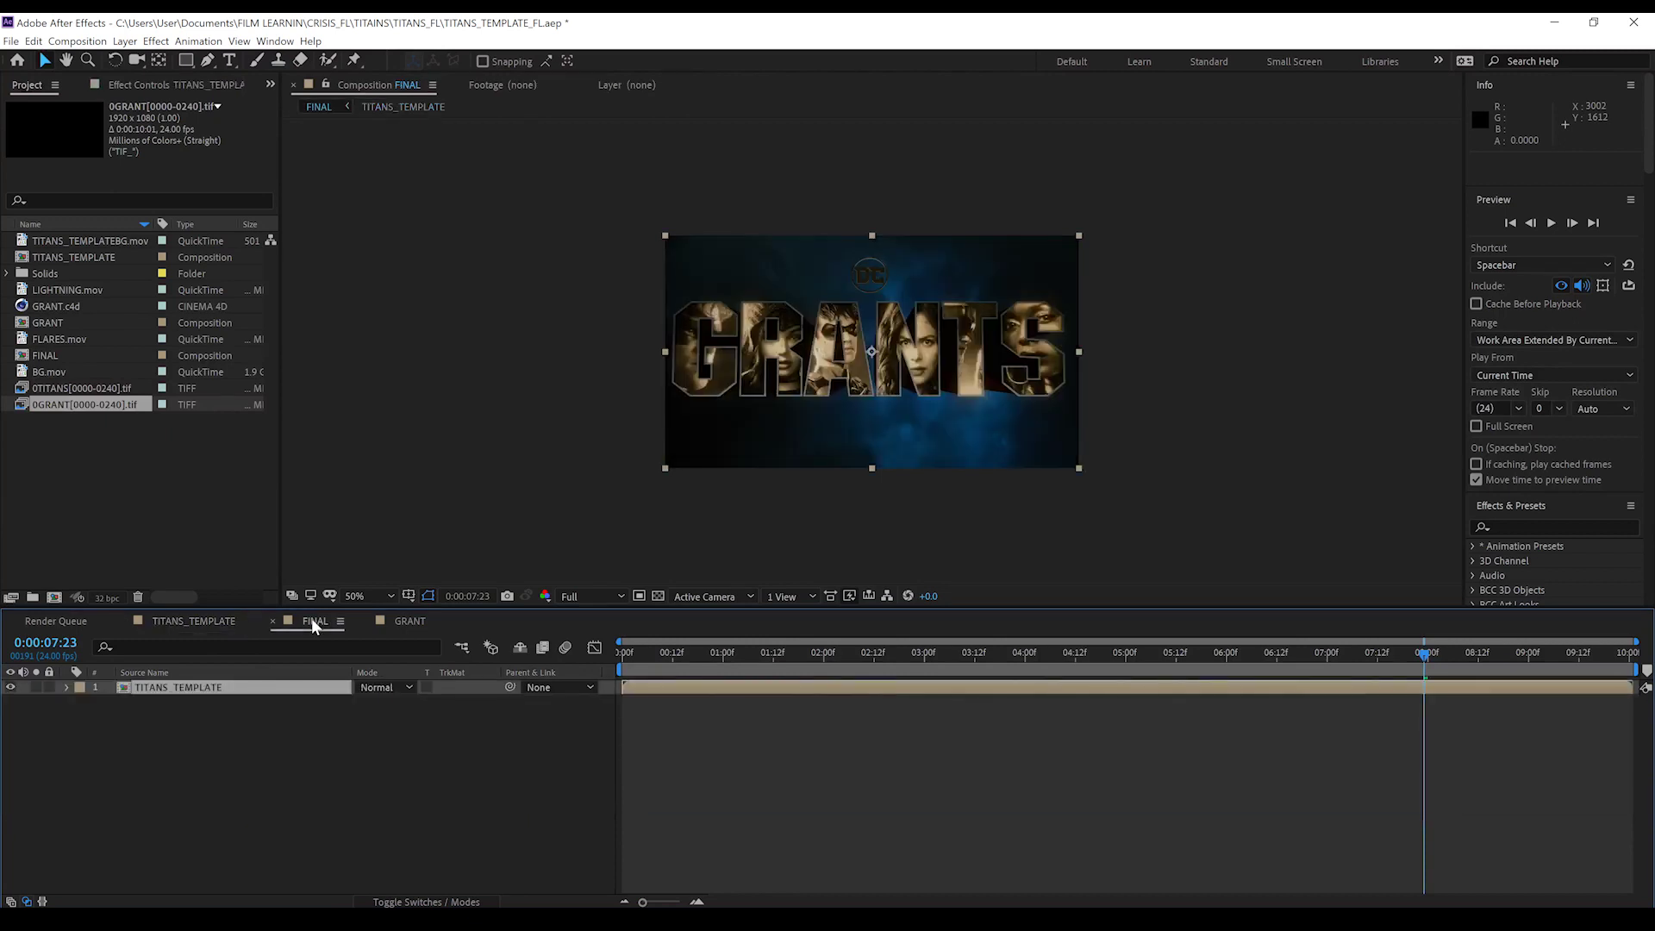
pyautogui.click(622, 652)
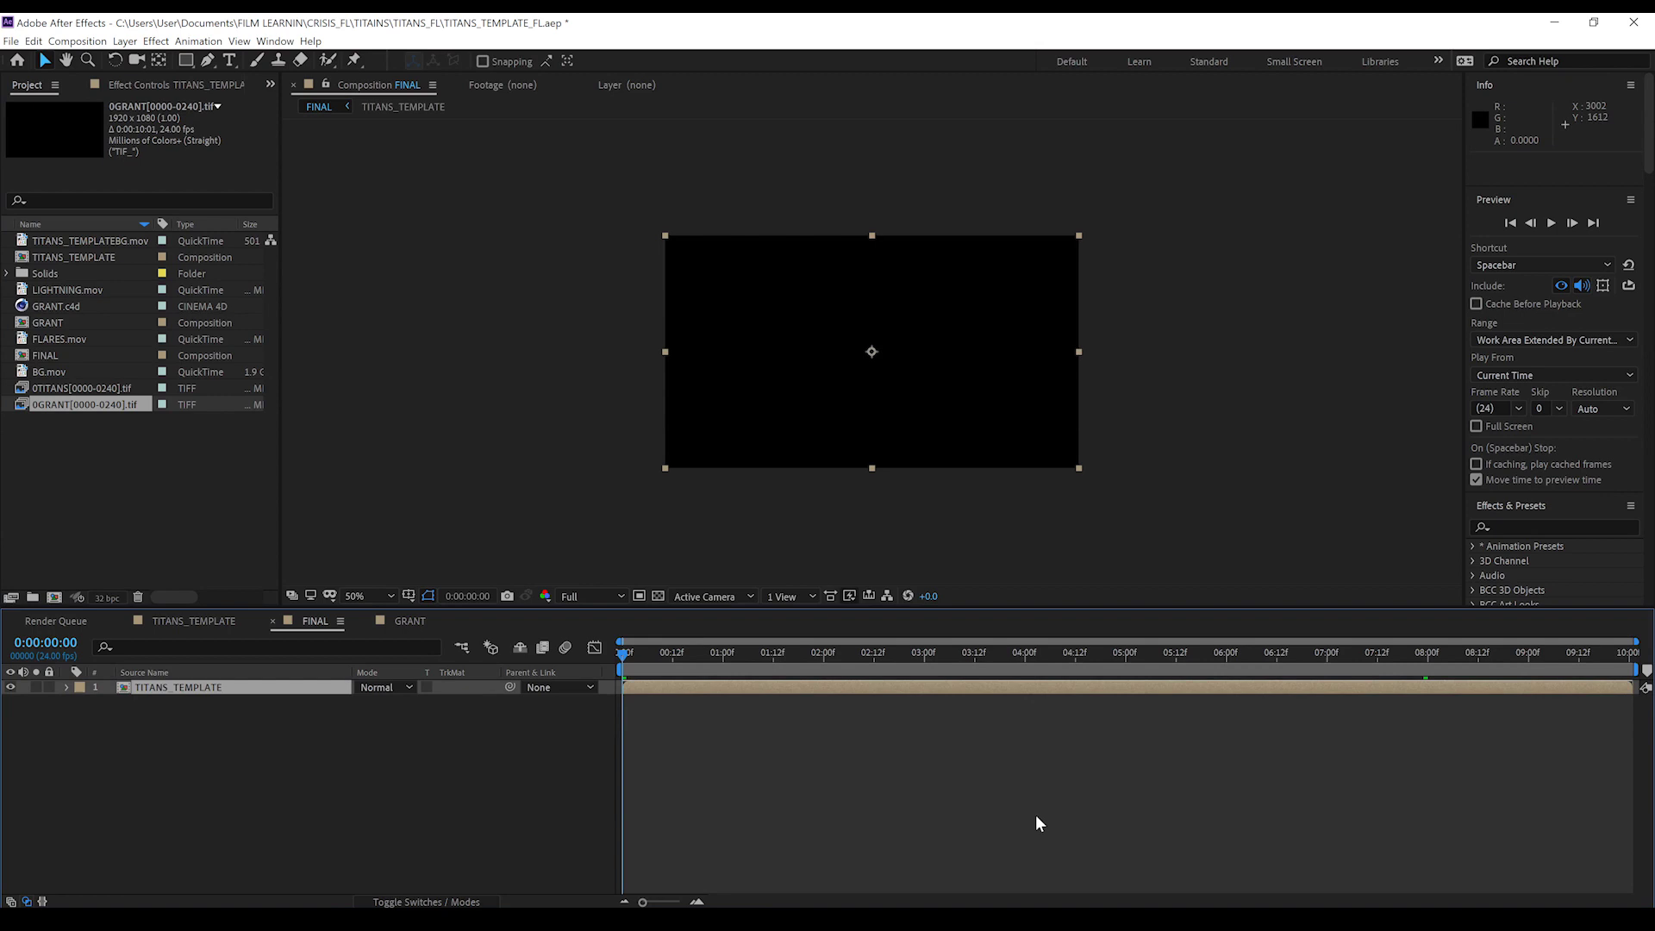
pyautogui.press('space')
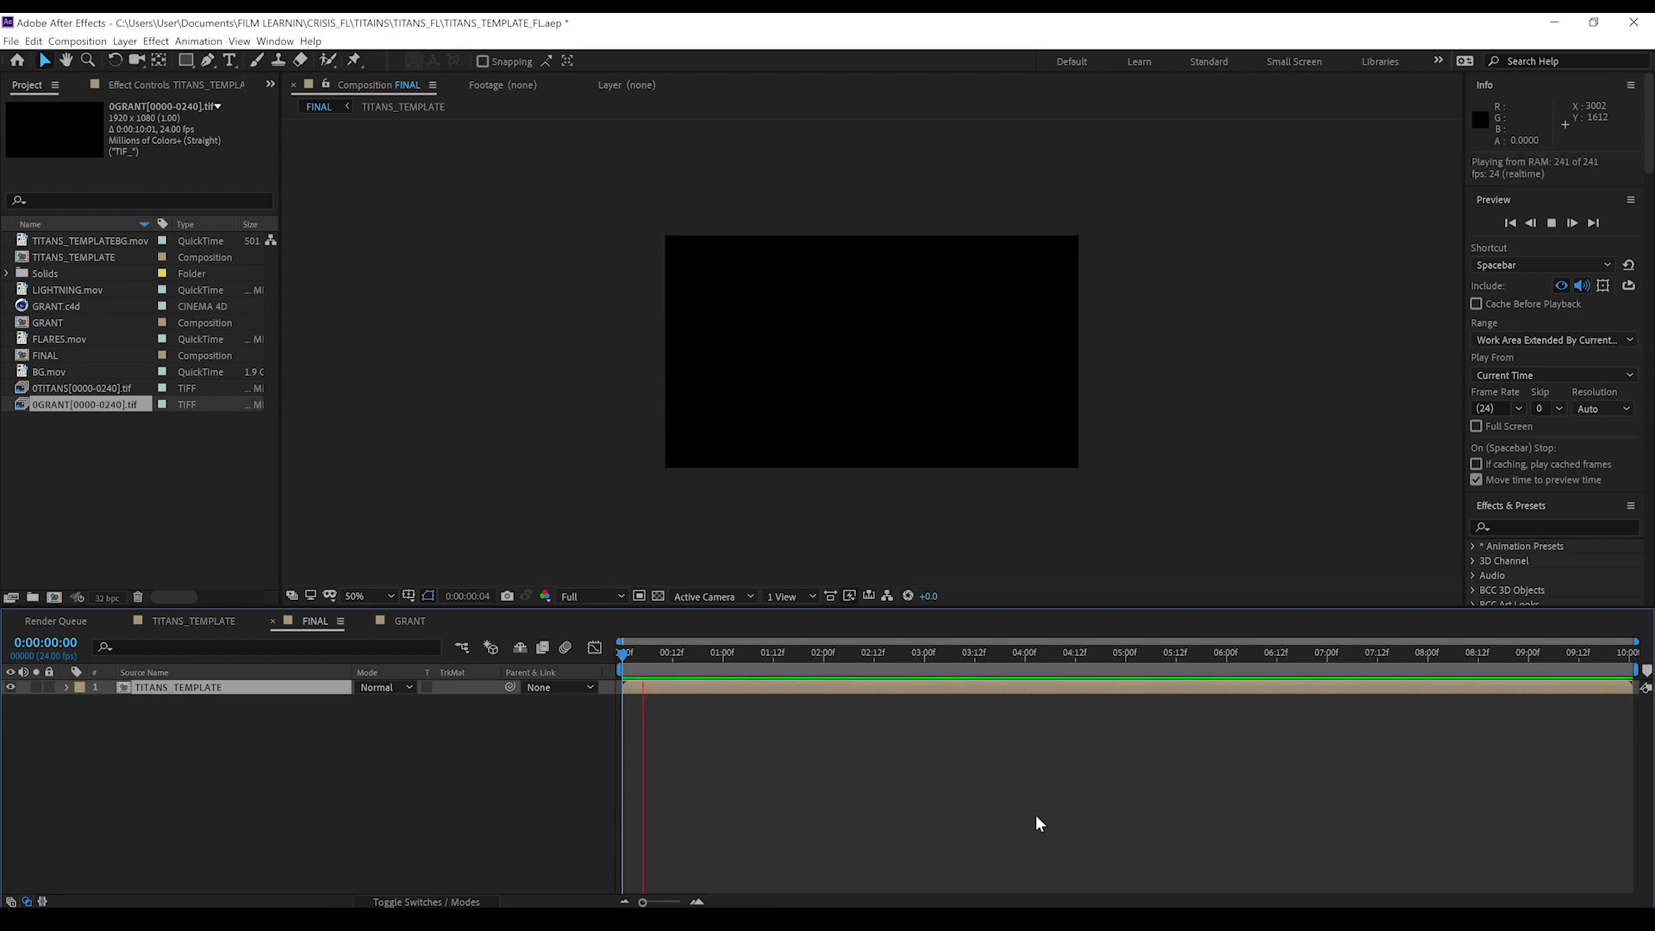